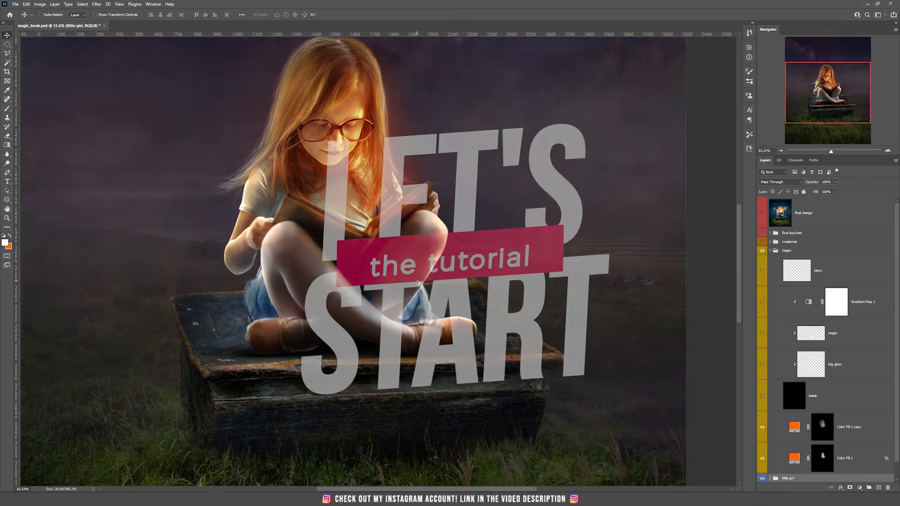
- Show the Group 1 text overlay to read its list of tools, and hide it again
scroll(391, 224, up, 3)
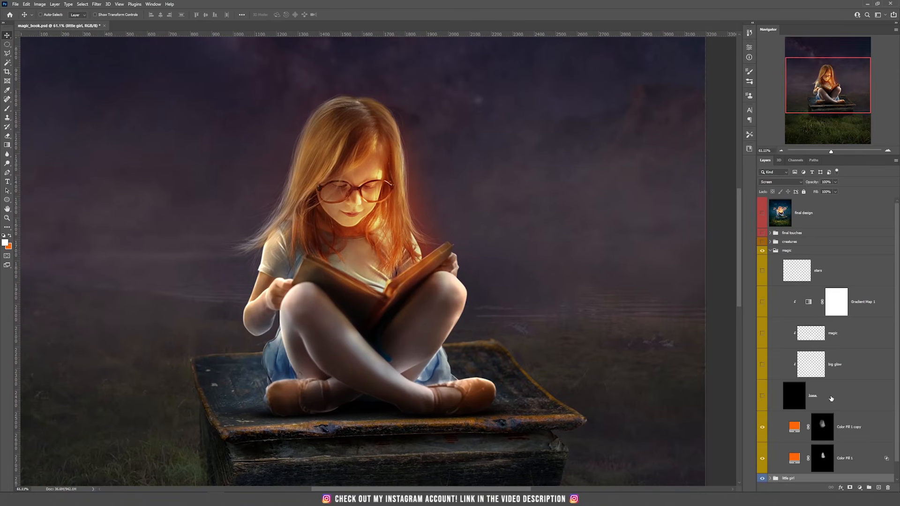
click(802, 391)
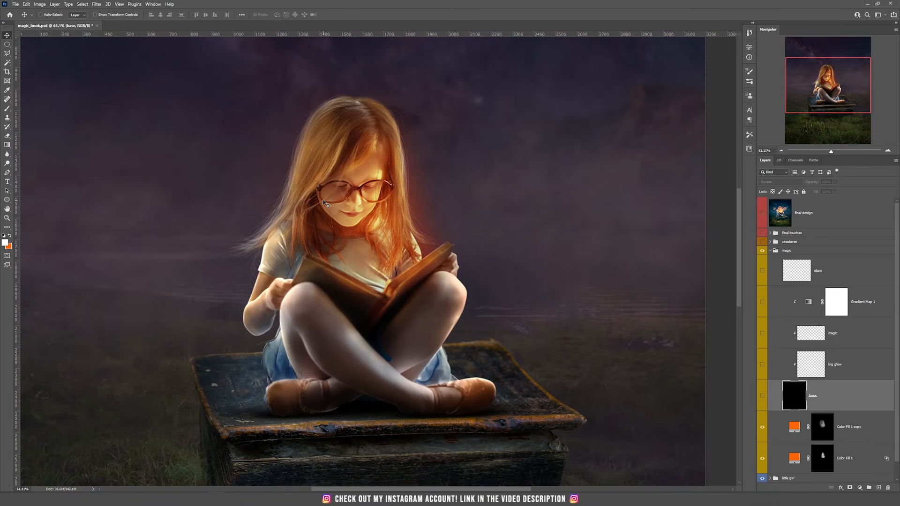
scroll(324, 202, down, 2)
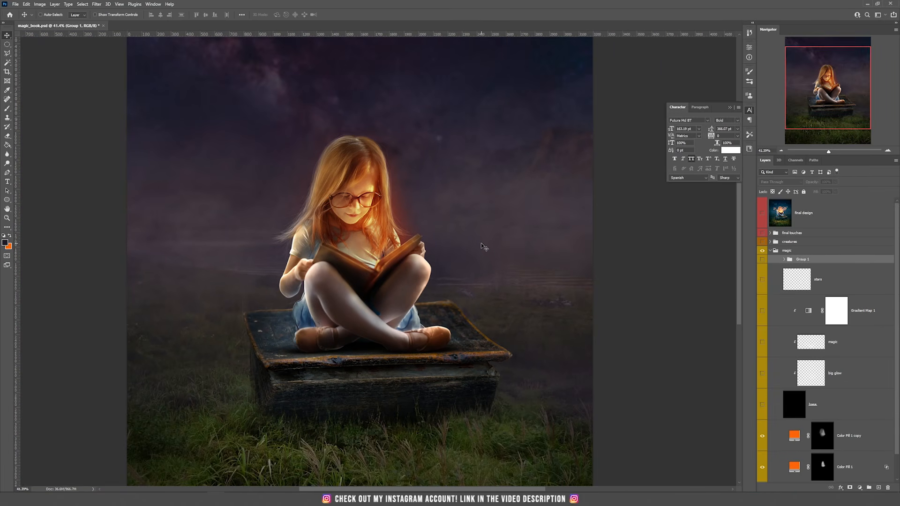
click(762, 260)
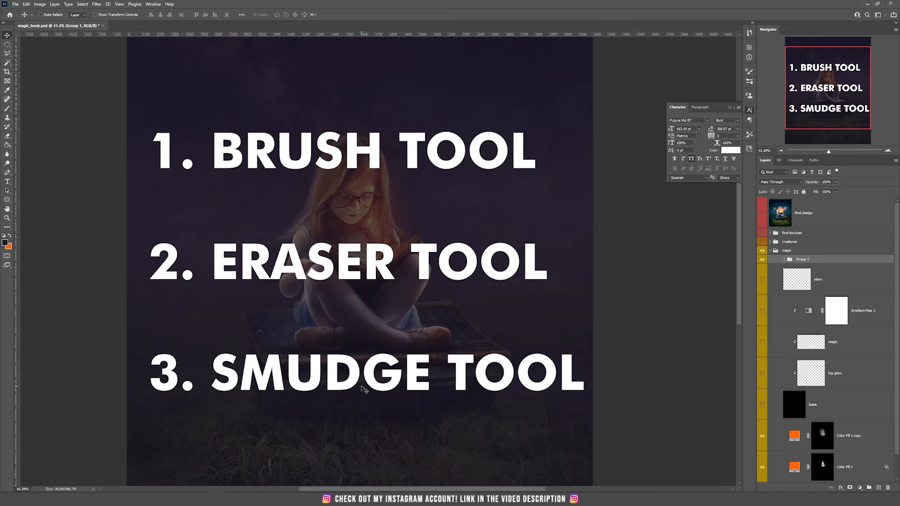
key(ctrl+comma)
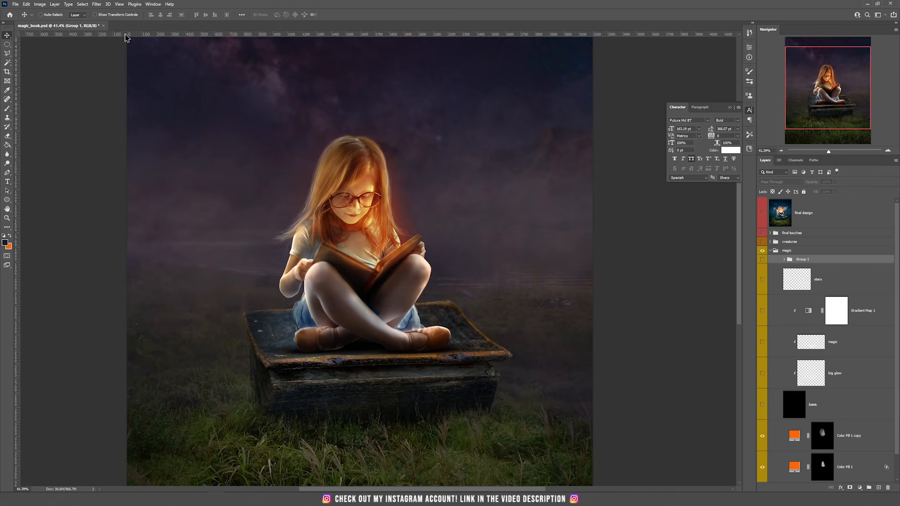
- Create a new layer above Group 1 in Screen mode, filled with the neutral black, and name it base
click(55, 4)
mouse_move(73, 14)
click(138, 11)
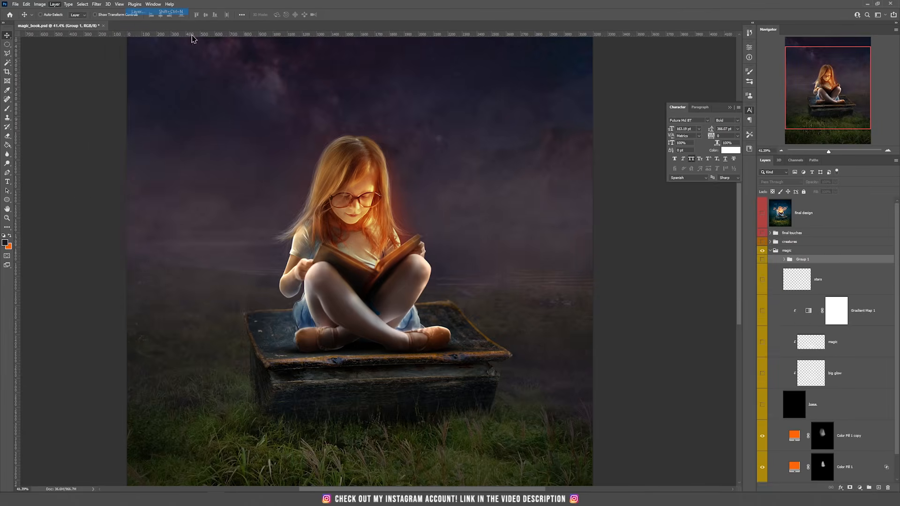
click(415, 179)
click(416, 246)
click(412, 188)
click(506, 149)
double_click(817, 270)
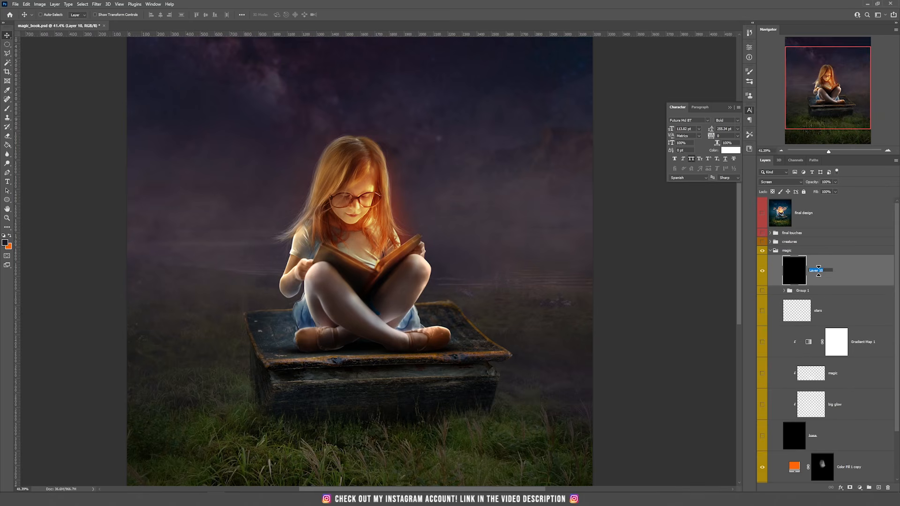
text(base)
key(Return)
- Add an empty layer above base, clip it to base and rename it magic
click(878, 488)
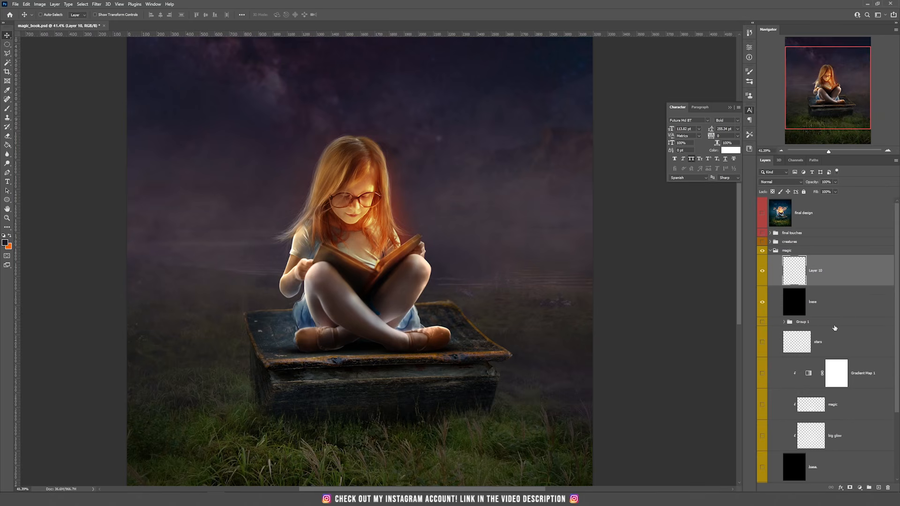
alt+click(800, 286)
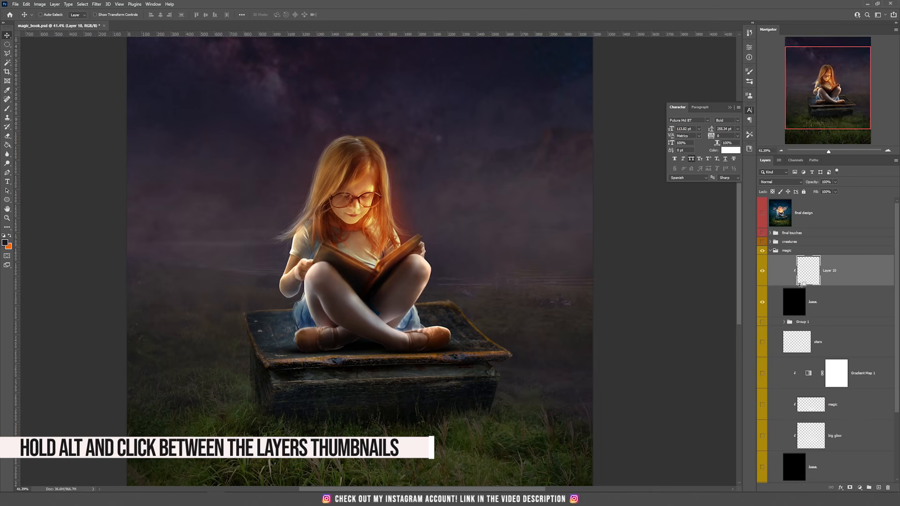
click(797, 304)
click(819, 275)
double_click(828, 273)
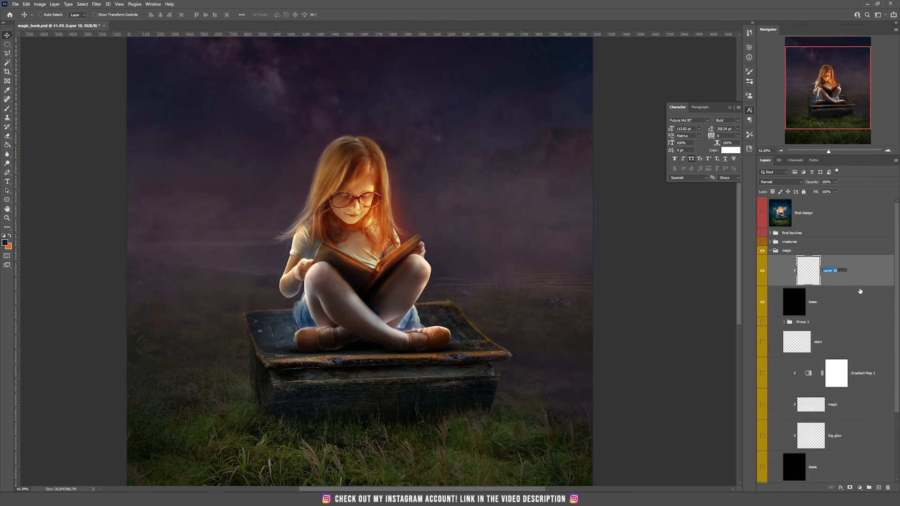
text(magic)
key(Return)
- Add a Gradient Map adjustment layer above the magic layer and set its end stops to black and white
click(858, 488)
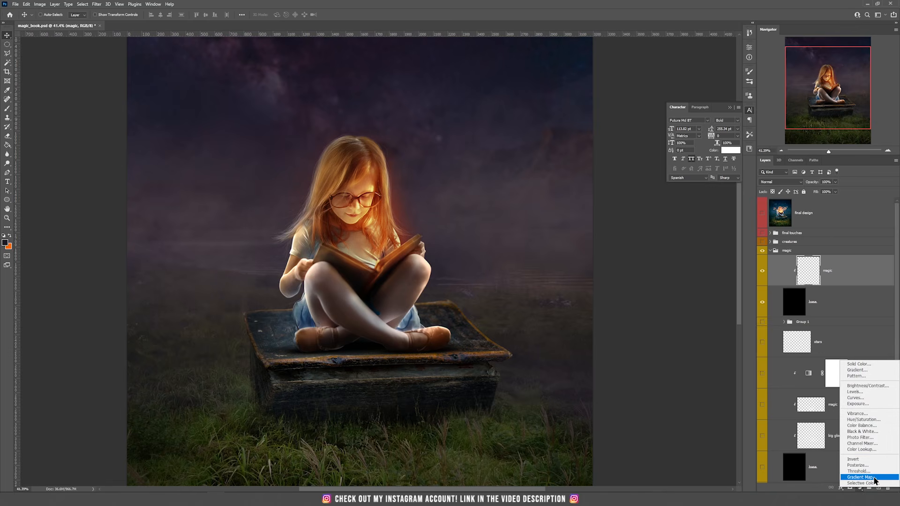
click(886, 478)
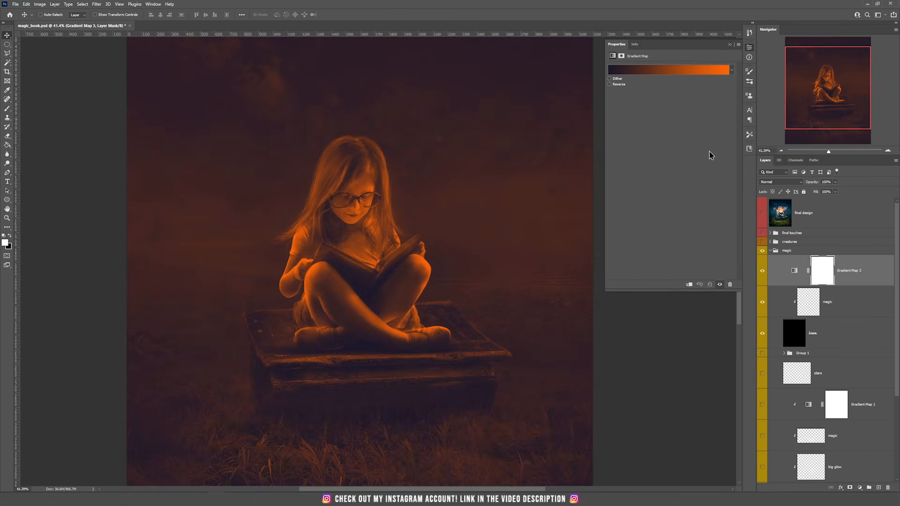
click(636, 72)
click(668, 73)
double_click(427, 202)
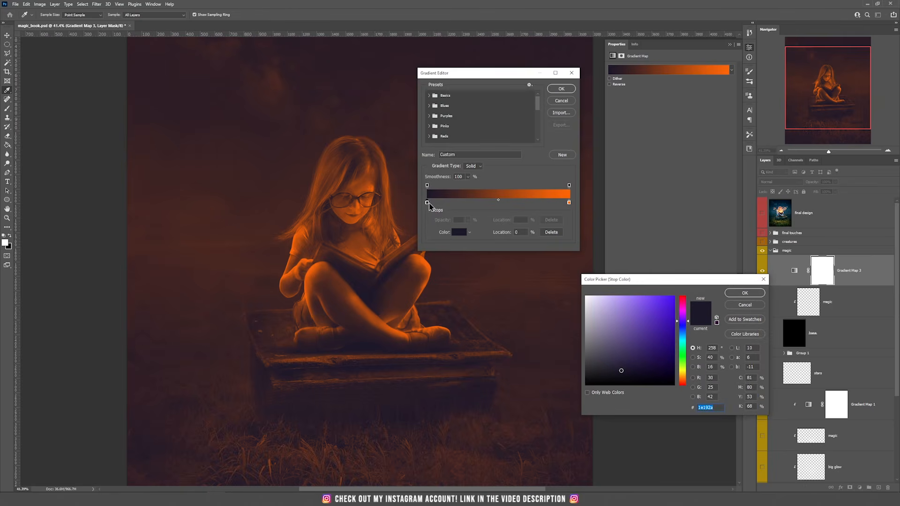
drag(669, 375, 674, 385)
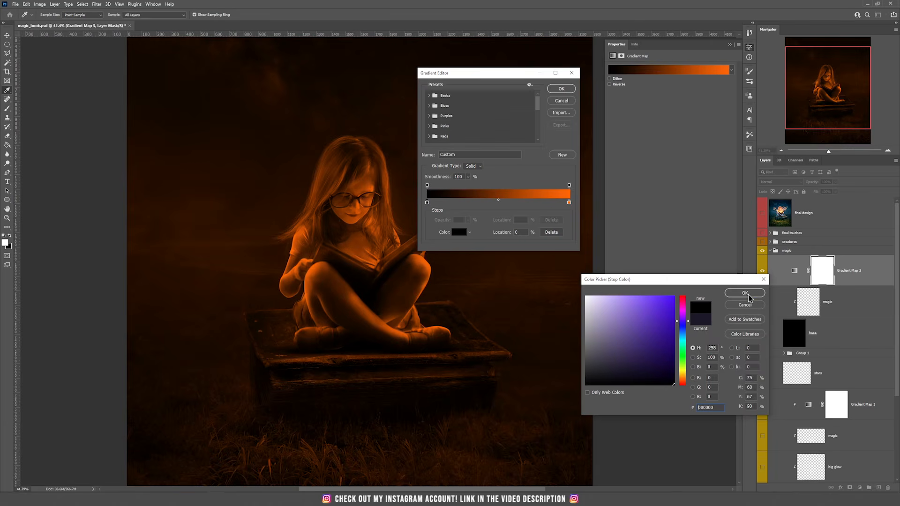
click(744, 292)
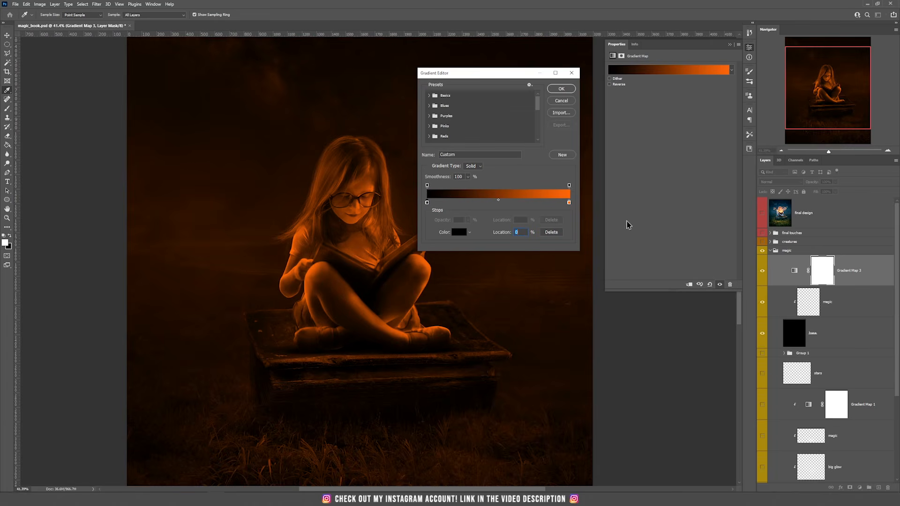
double_click(569, 202)
click(585, 296)
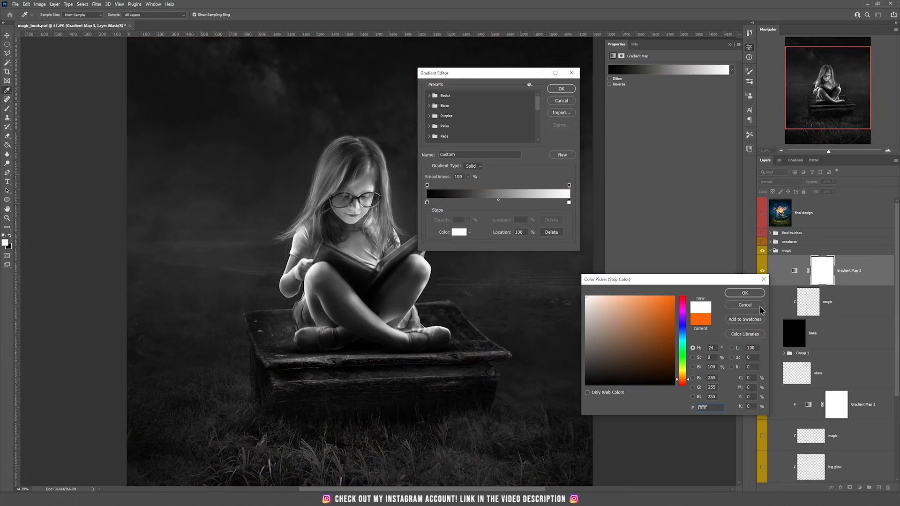
click(750, 293)
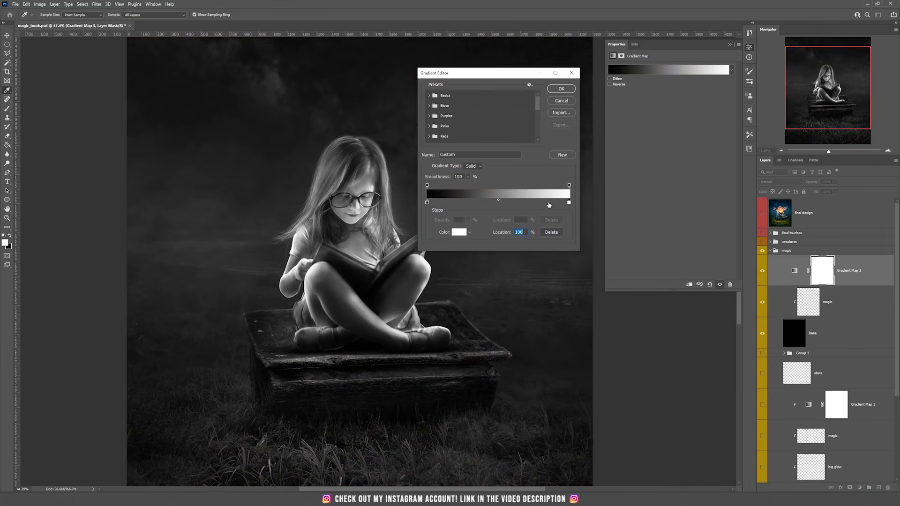
- Add a gradient stop at 24% and set its colour to orange ff9000
click(462, 203)
click(459, 232)
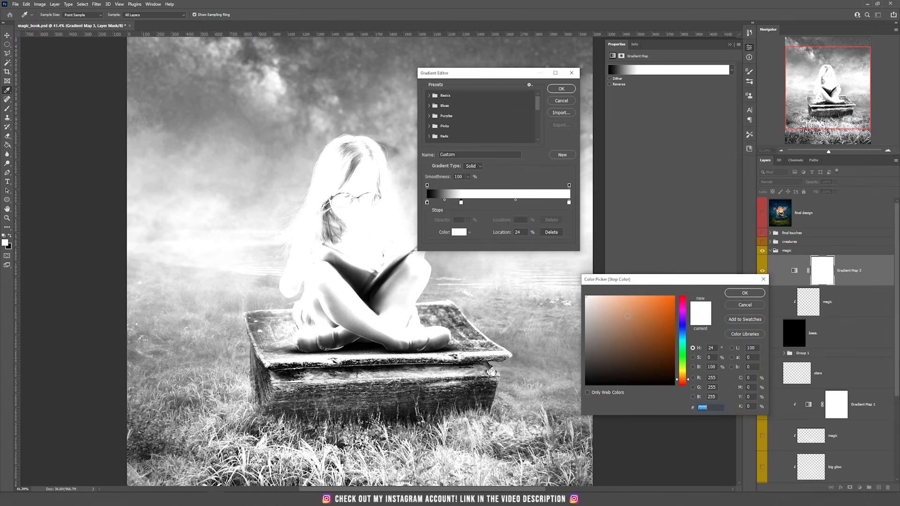
text(ff6600)
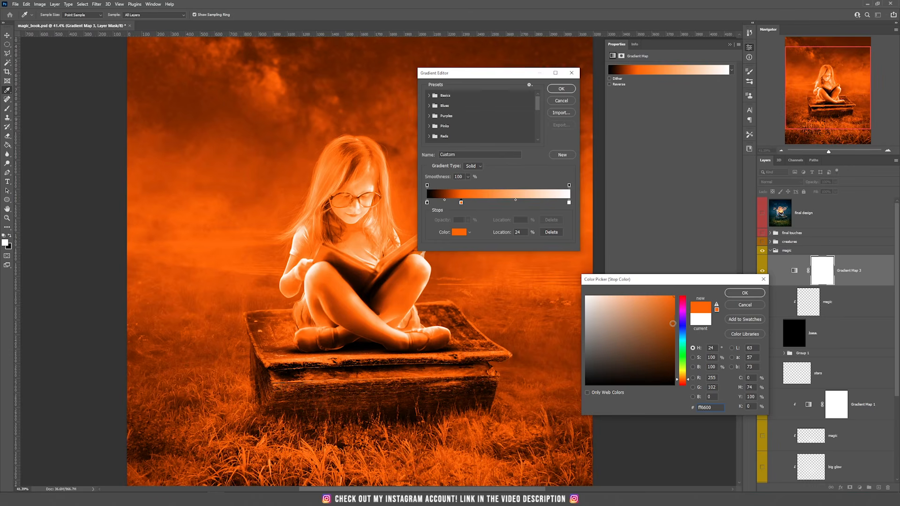
click(684, 378)
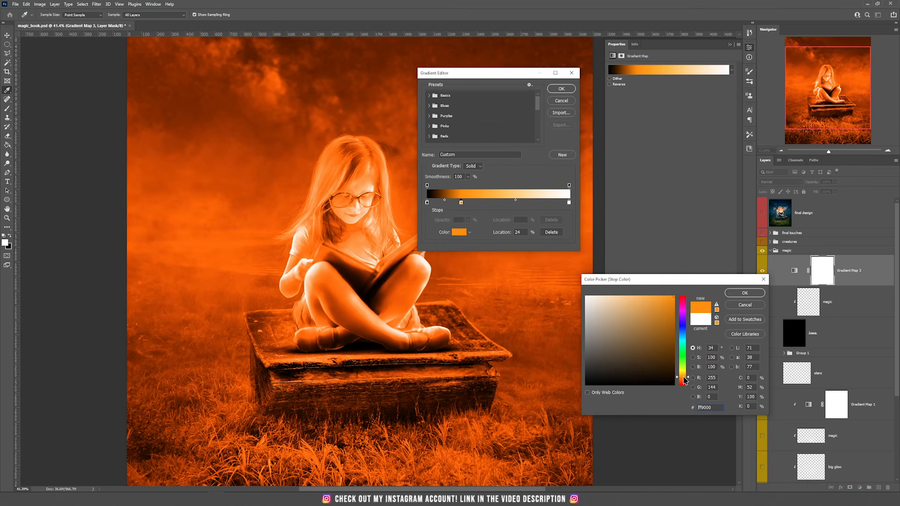
drag(684, 377, 685, 379)
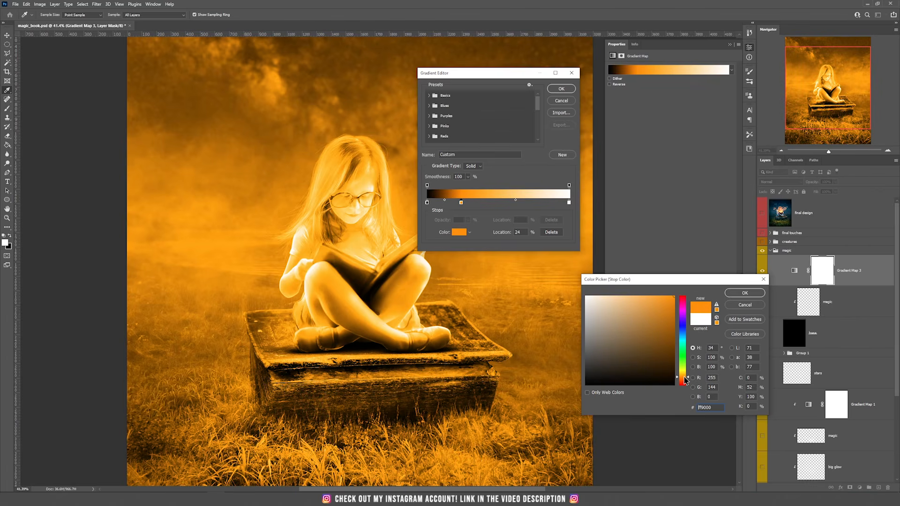
click(745, 293)
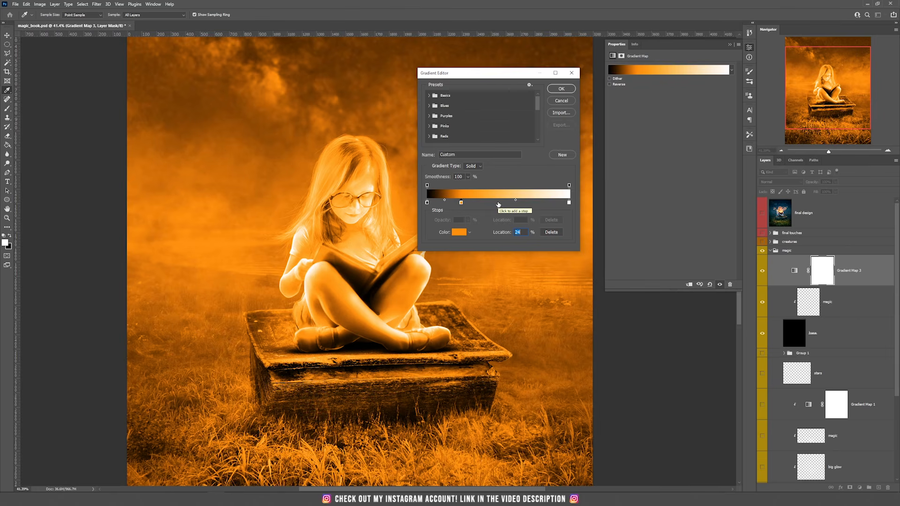
- Add a gradient stop at 50% with the light orange ffc272
click(498, 204)
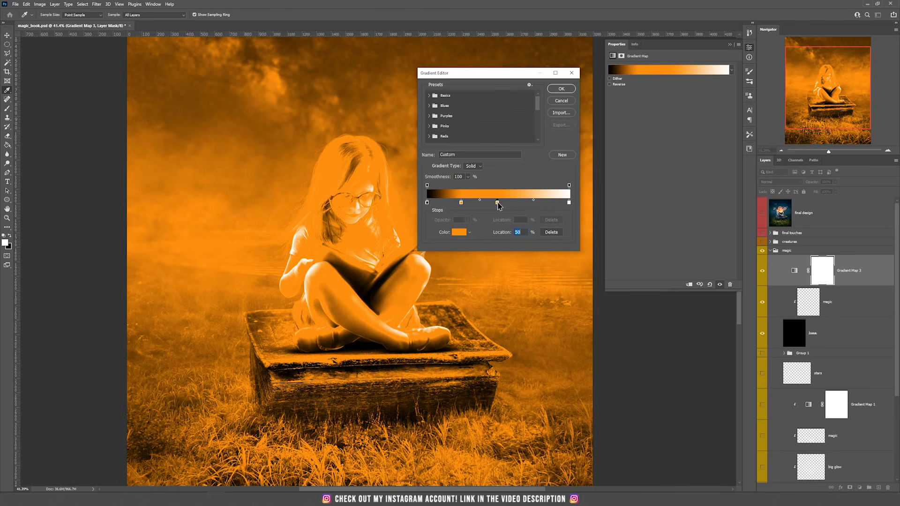
double_click(497, 204)
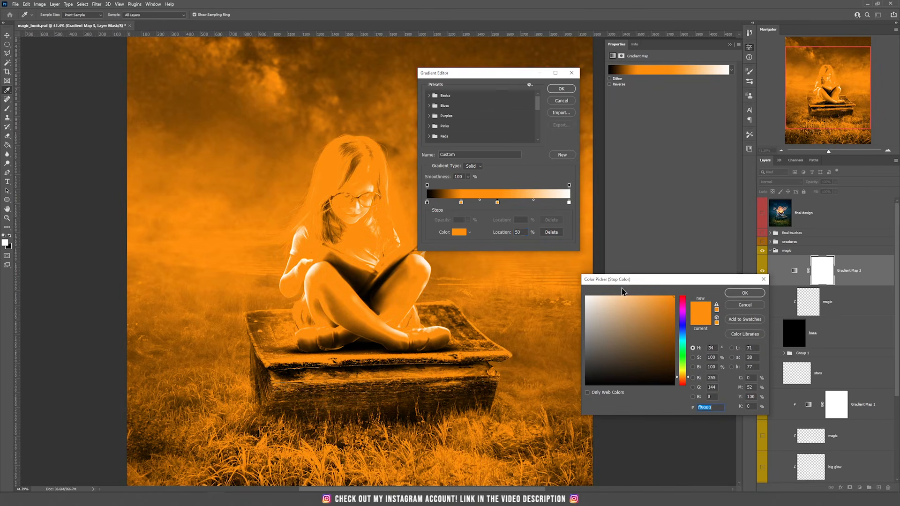
click(636, 299)
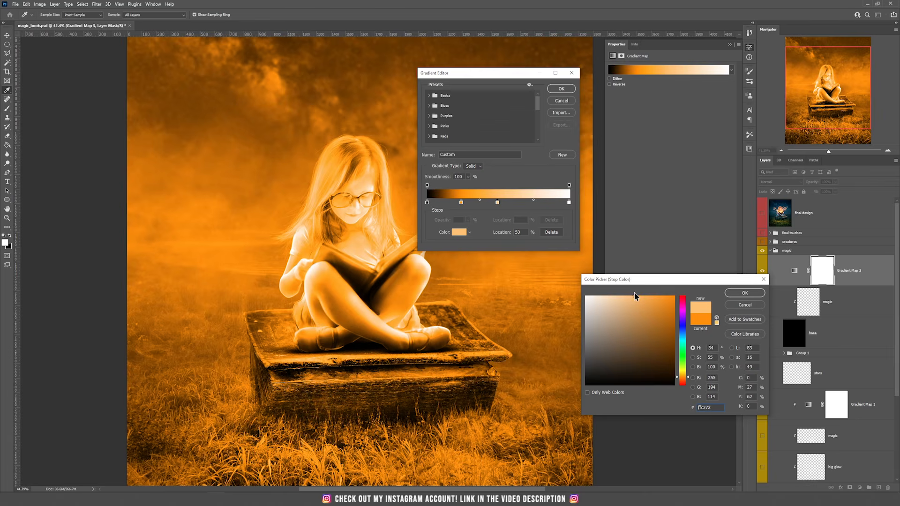
click(761, 298)
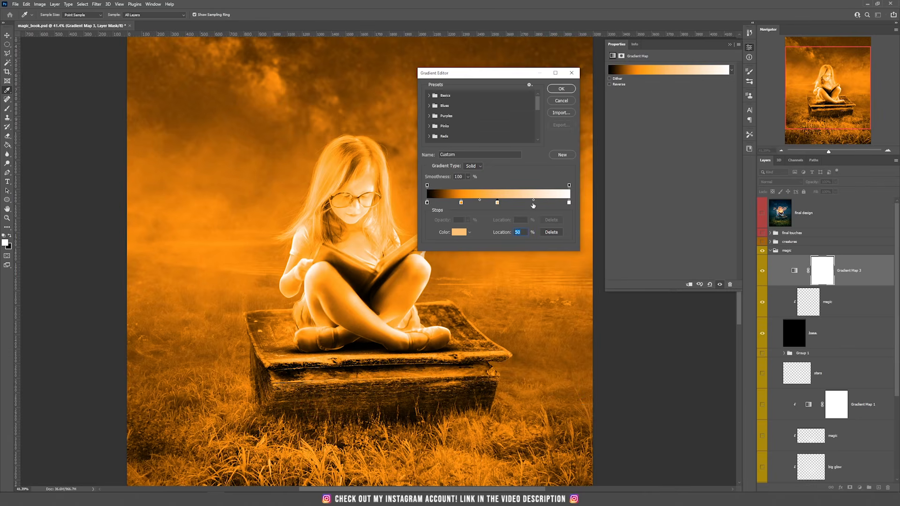
- Add a gradient stop at 74% with the pale cream ffebd2 and apply the edited gradient
click(532, 203)
double_click(532, 202)
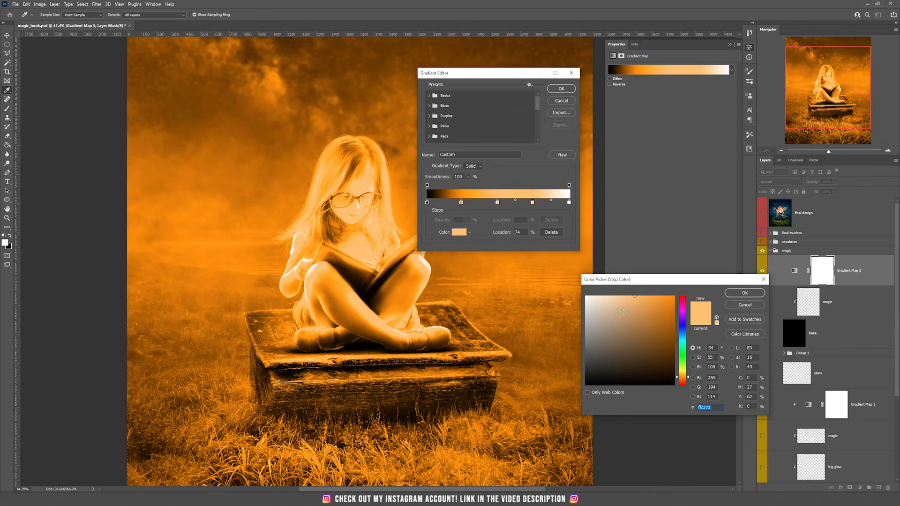
click(604, 292)
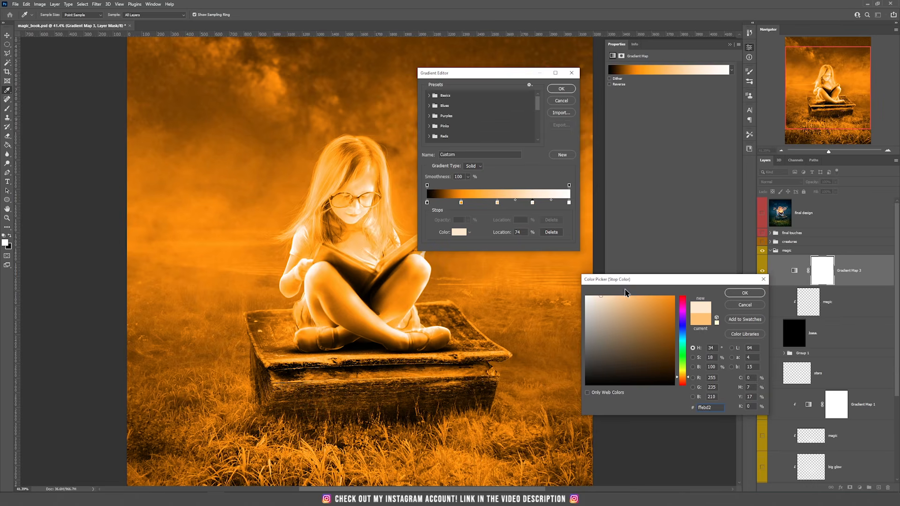
click(744, 293)
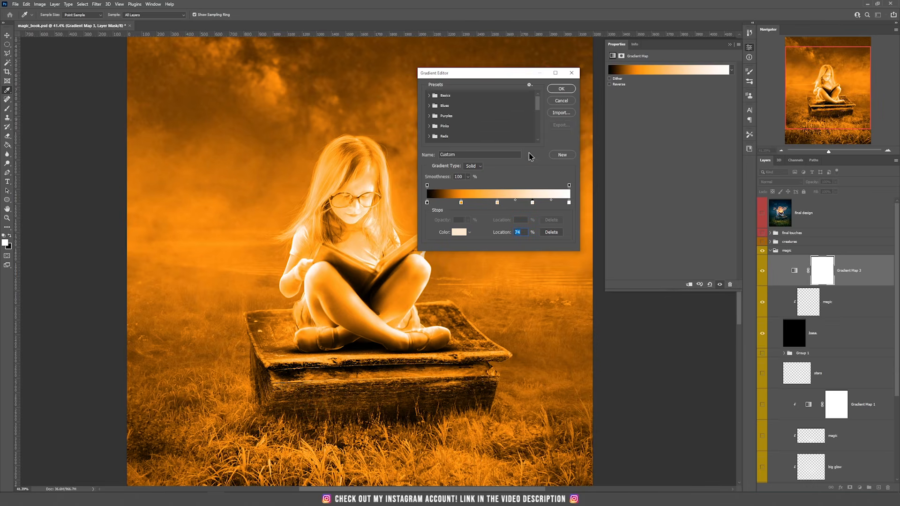
click(562, 88)
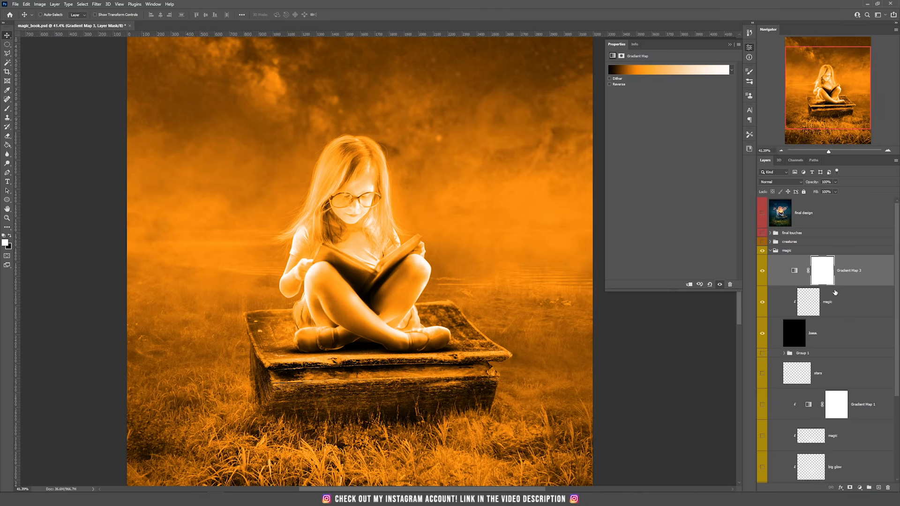
- Clip the new Gradient Map adjustment to the magic layer beneath it
alt+click(809, 285)
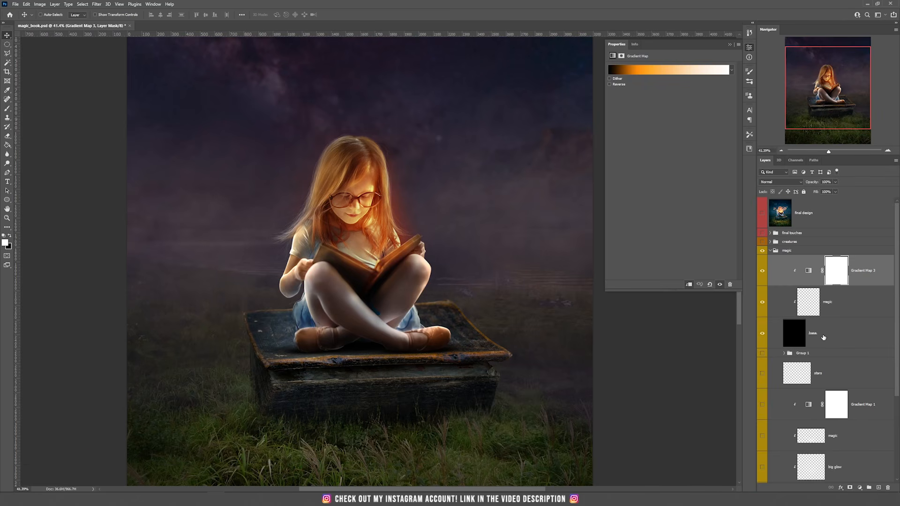
click(818, 301)
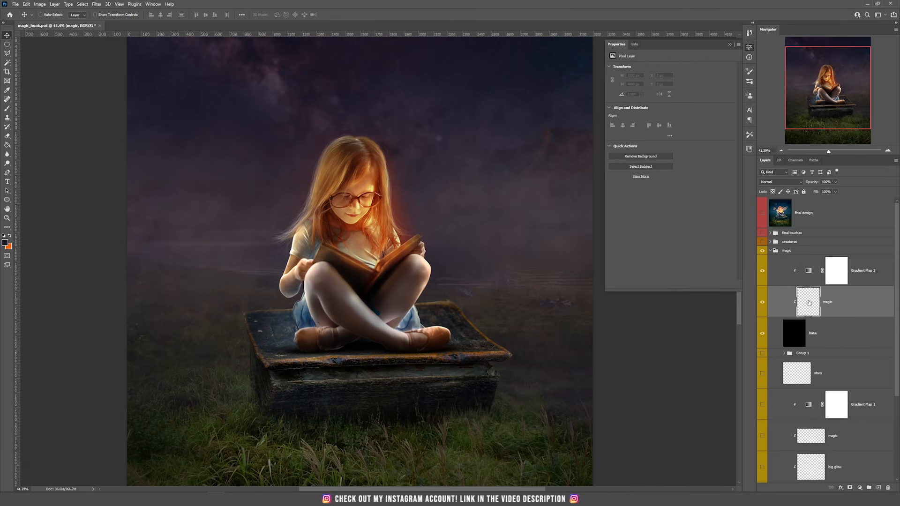
click(875, 276)
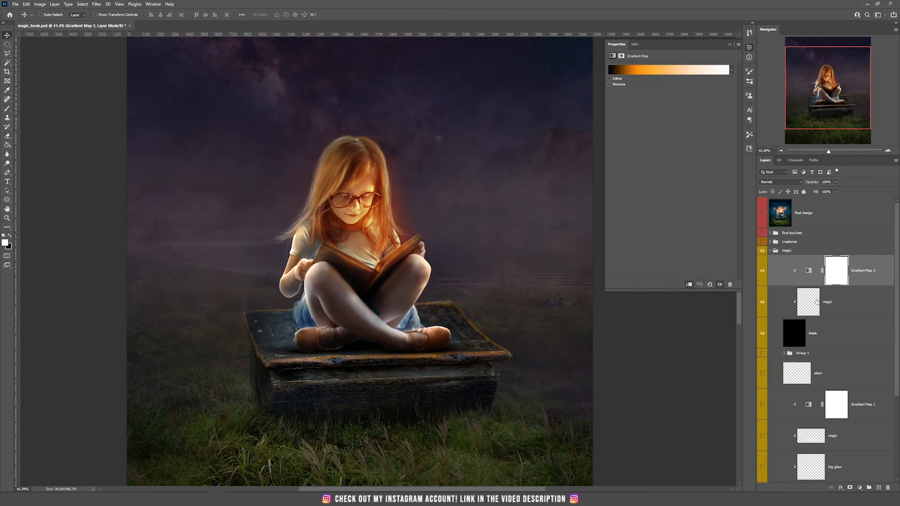
- Release the clipping mask between the magic layer and the base layer
click(801, 334)
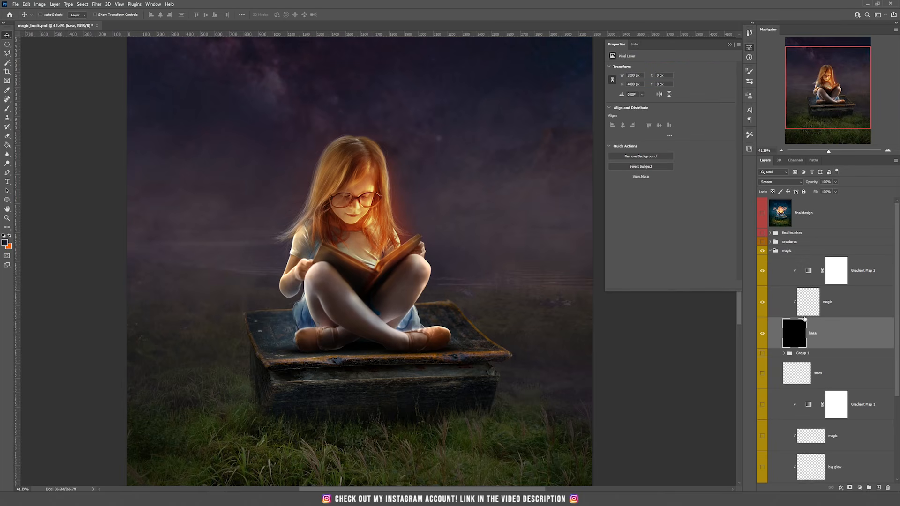
alt+click(803, 317)
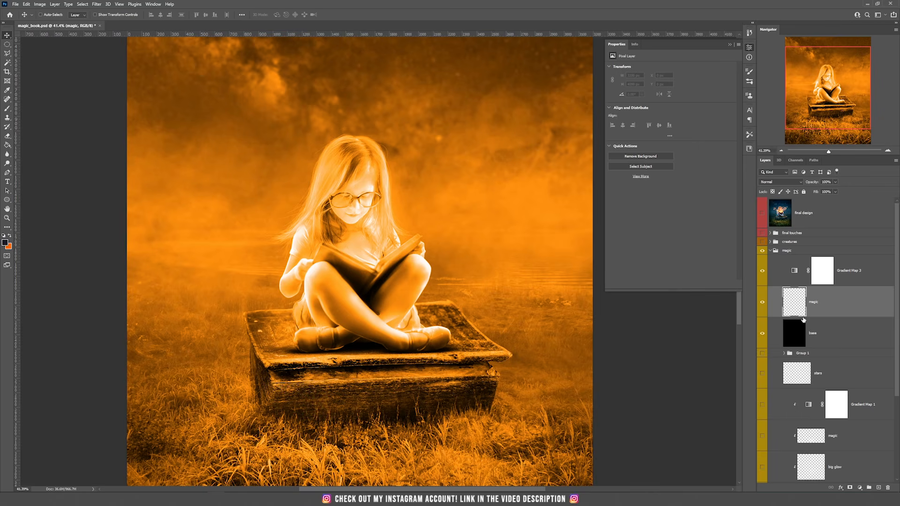
- Clip the magic layer to the base layer and the Gradient Map above it to the same base
alt+click(803, 318)
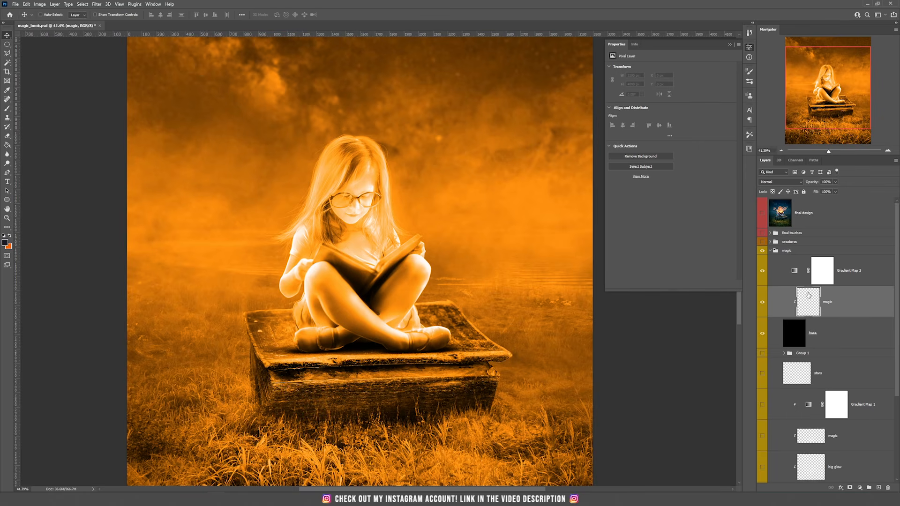
alt+click(809, 286)
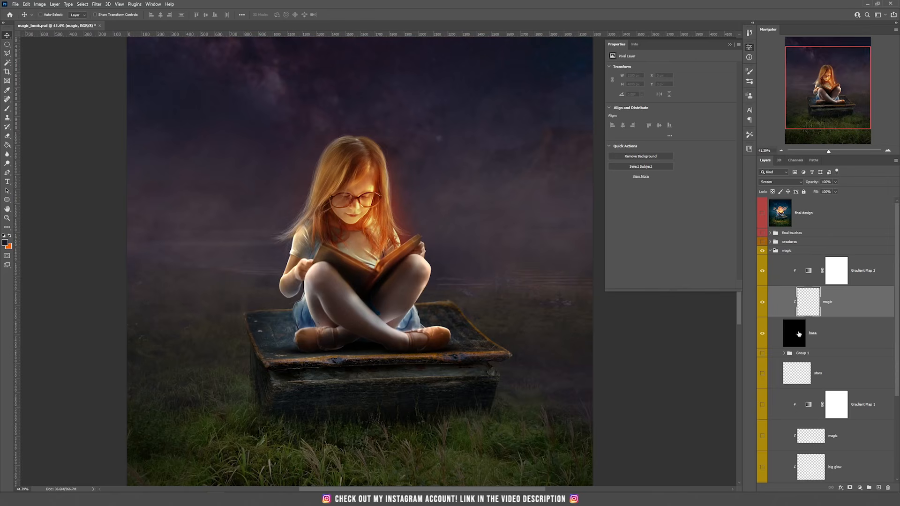
- Ready the Brush tool on the magic layer with the foreground colour set to white ffffff
click(798, 333)
click(815, 308)
key(b)
click(5, 243)
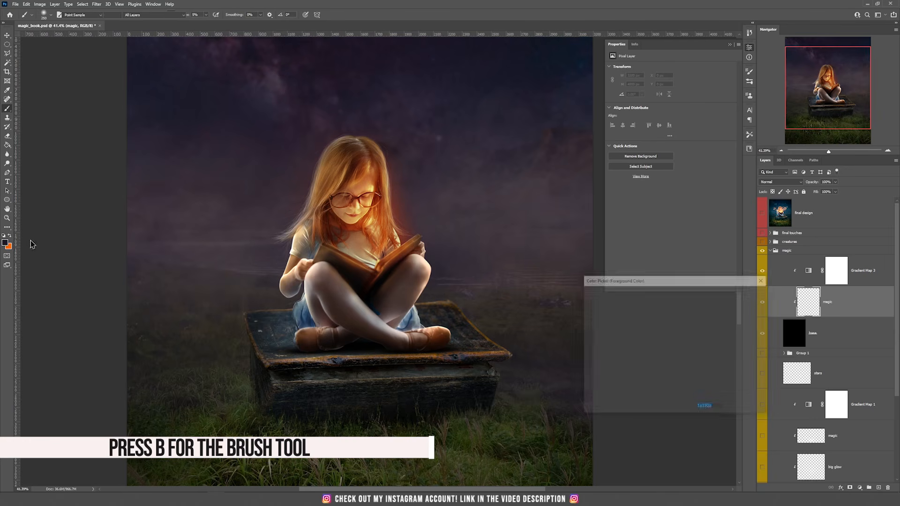
text(ffffff)
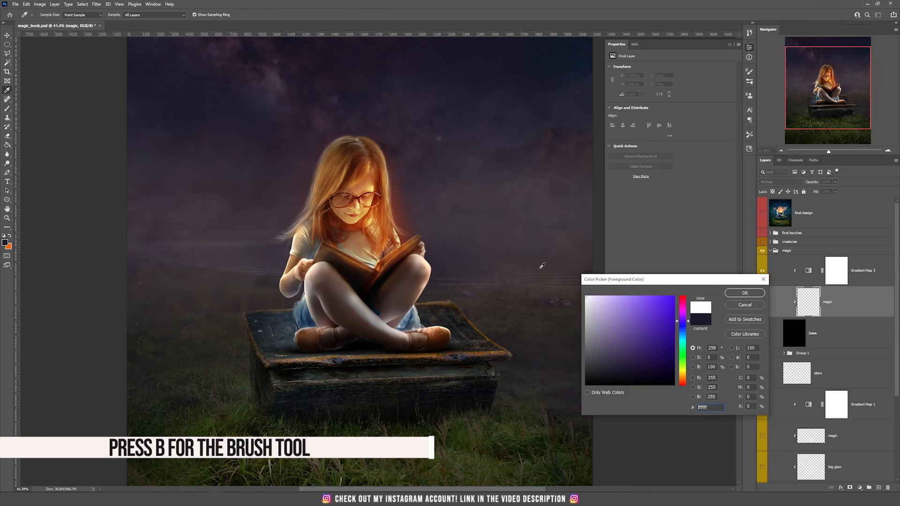
click(753, 296)
- Try a brush dab and a long stroke around the girl at 100% flow, undoing each one
click(205, 16)
drag(206, 22, 240, 23)
click(249, 154)
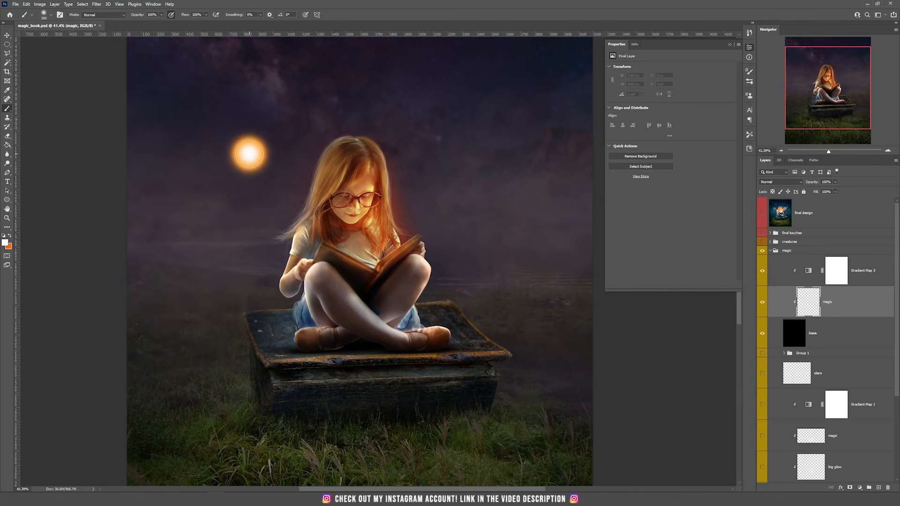
key(ctrl+z)
mouse_move(409, 123)
mouse_down()
mouse_move(486, 231)
mouse_move(500, 311)
mouse_move(411, 363)
mouse_move(241, 142)
mouse_up()
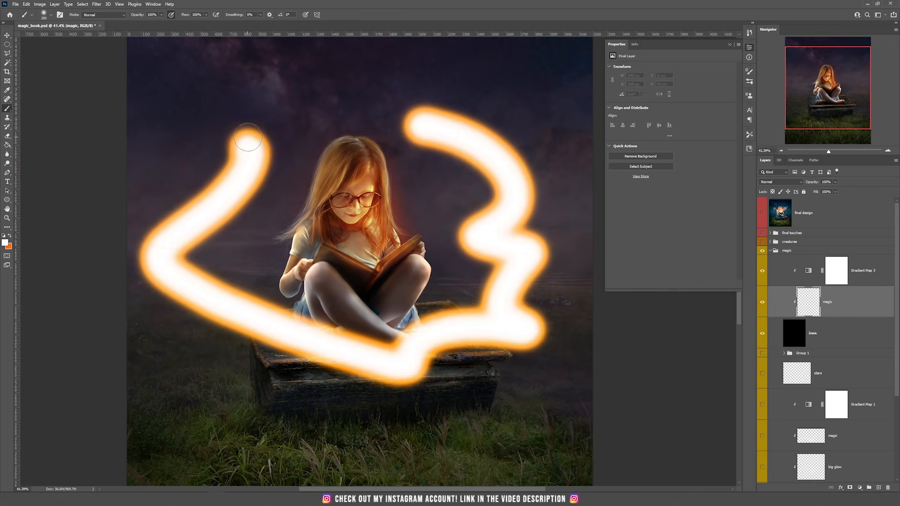
key(ctrl+z)
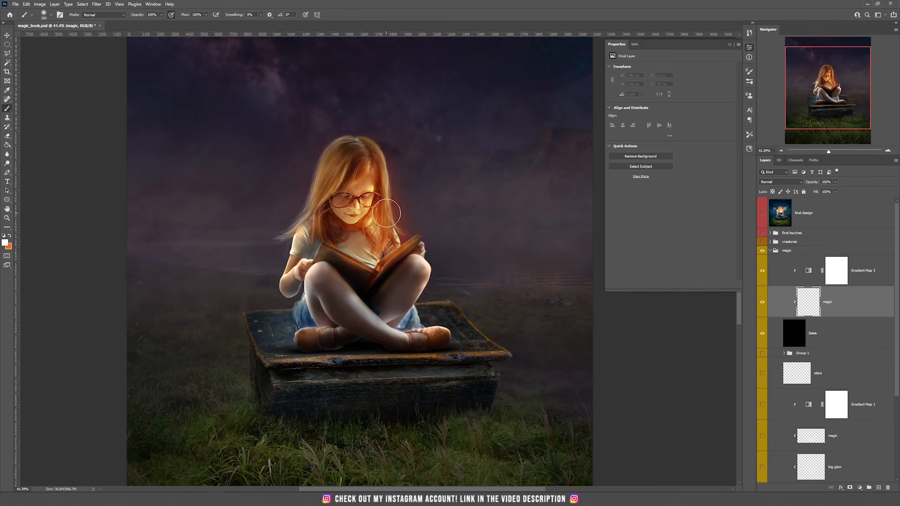
- Try brush dabs below the girl's face and in the sky at 19% flow, undoing each one
click(205, 14)
drag(187, 22, 182, 23)
click(358, 224)
click(356, 232)
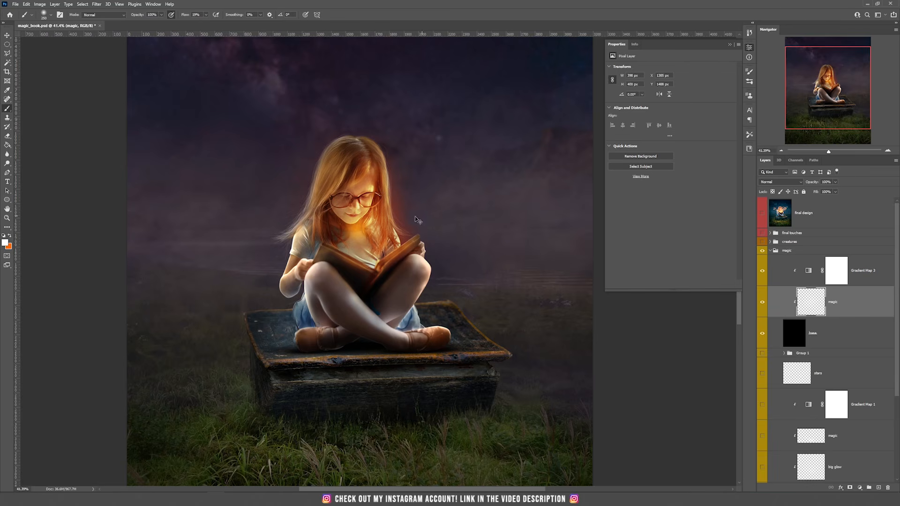
key(ctrl+z)
click(269, 161)
key(ctrl+z)
- Try large soft glow dabs over the girl's head and the sky with a brush enlarged to 1300 px, undoing each one
key(bracketright)
key(bracketright)
key(bracketright)
key(bracketright)
key(bracketright)
key(bracketright)
key(bracketright)
key(bracketright)
key(bracketright)
key(bracketright)
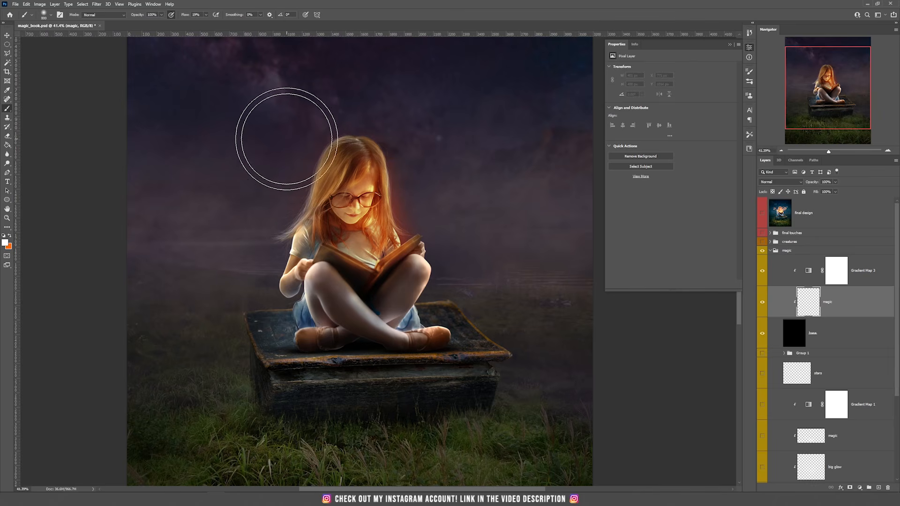
click(342, 209)
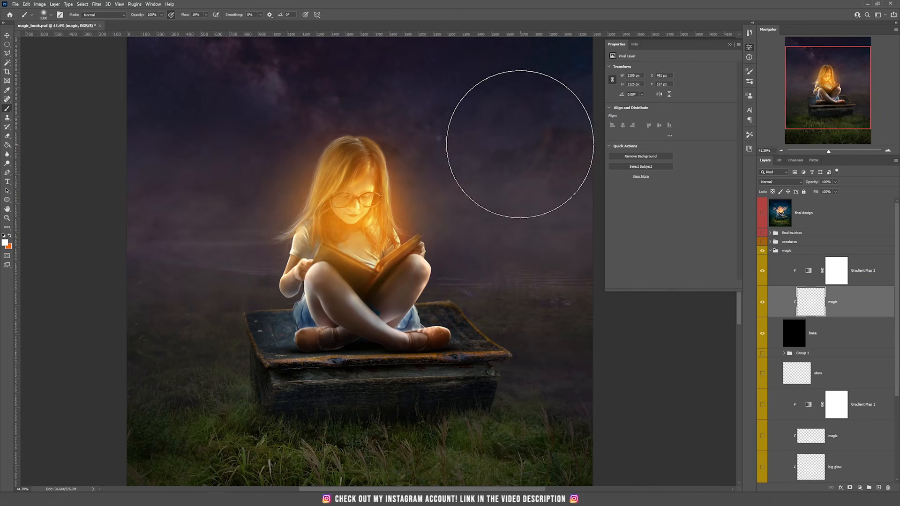
key(ctrl+z)
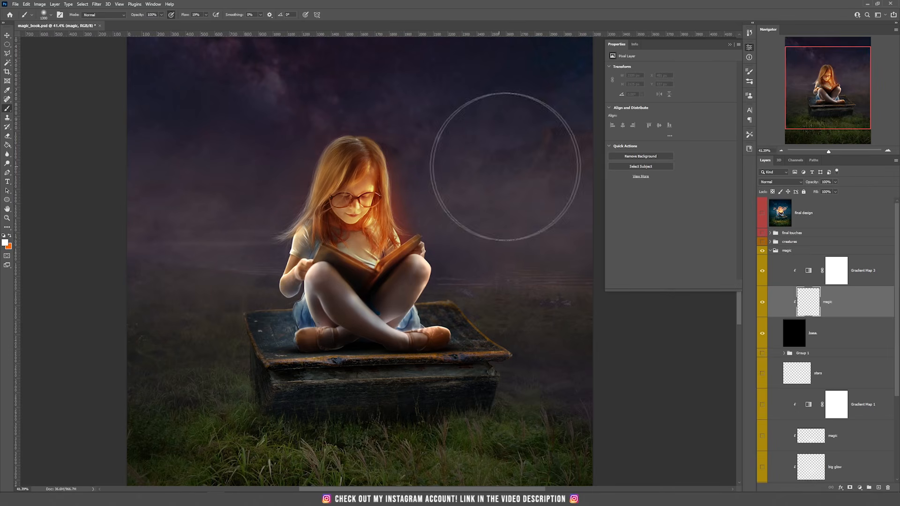
click(505, 167)
key(ctrl+z)
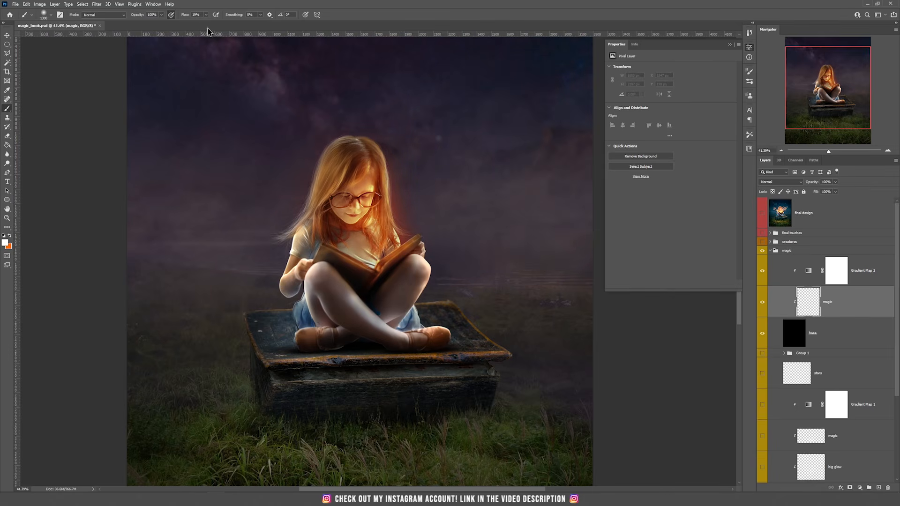
- Try a large glow dab over the girl's head at 9% flow and undo it
click(206, 15)
drag(201, 22, 202, 23)
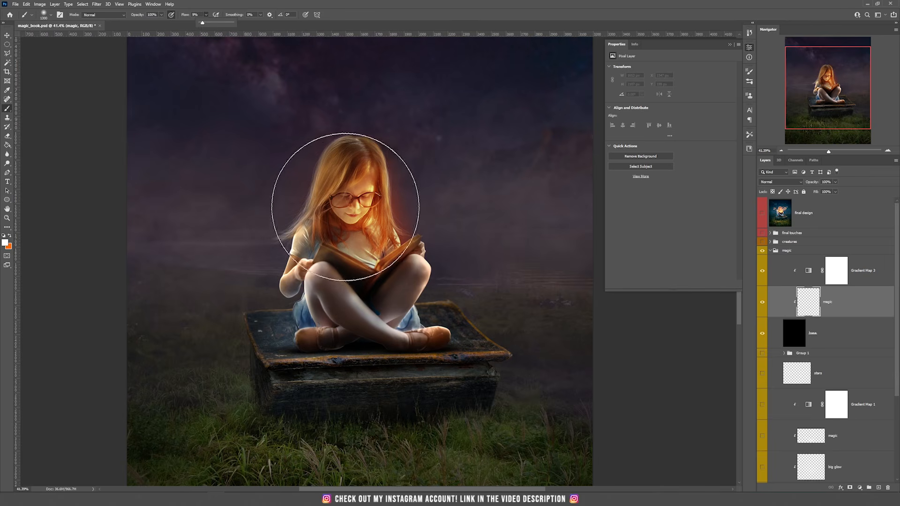
click(352, 212)
key(ctrl+z)
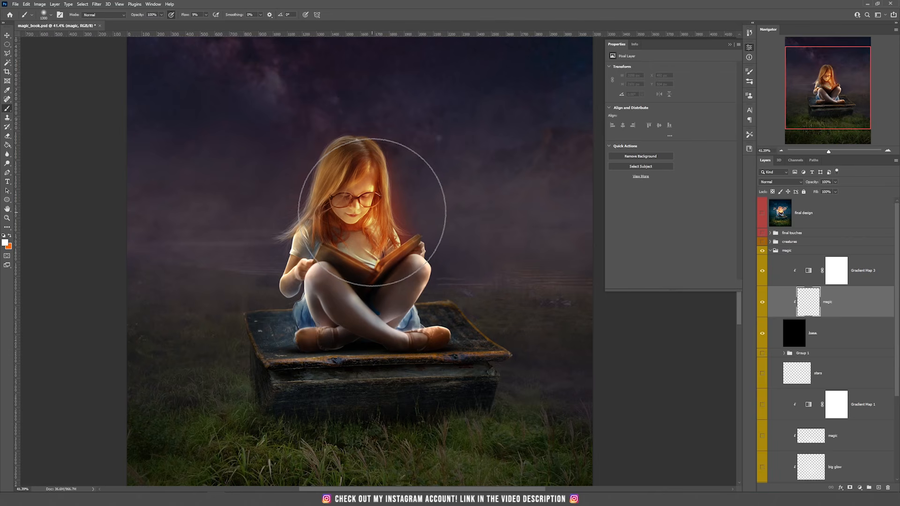
- Try a large glow dab over the girl at 3% flow and test shifting it aside with the Move tool
click(206, 14)
drag(201, 21, 205, 22)
click(210, 6)
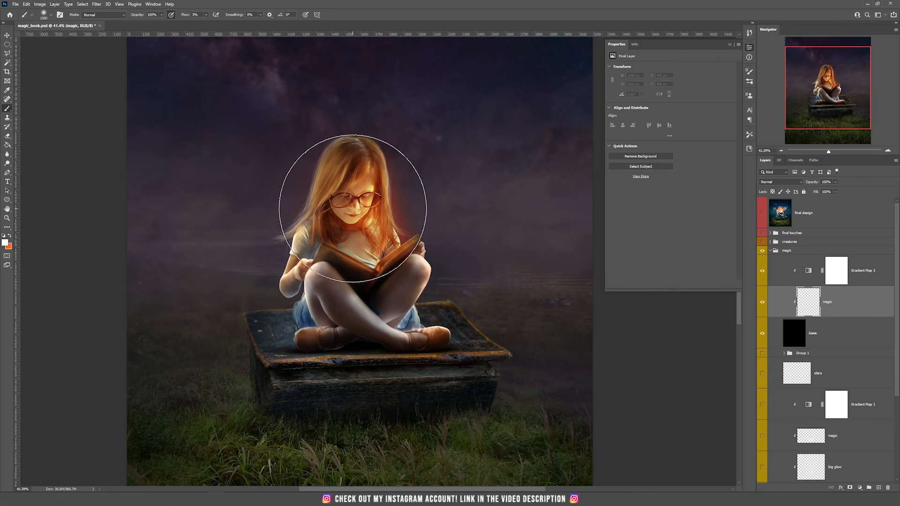
click(353, 209)
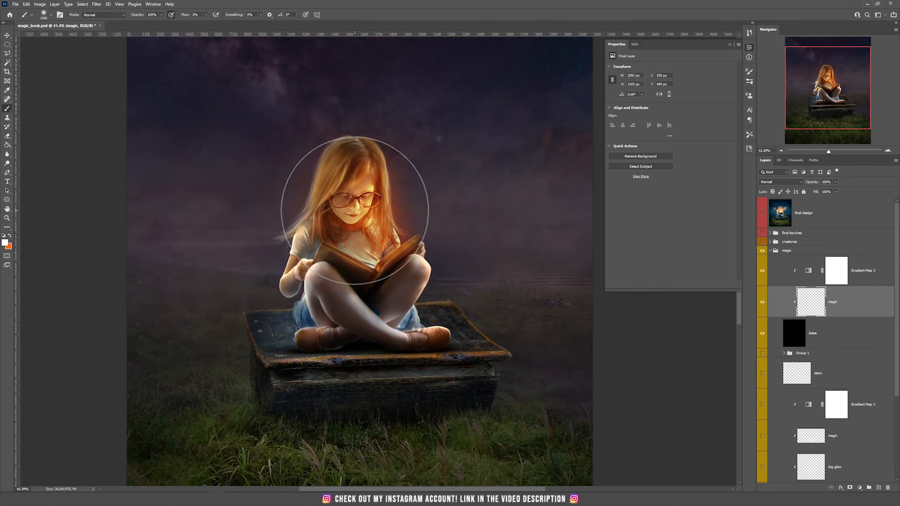
key(v)
mouse_move(362, 215)
mouse_down()
mouse_move(377, 229)
mouse_move(492, 215)
mouse_move(414, 220)
mouse_up()
key(ctrl+z)
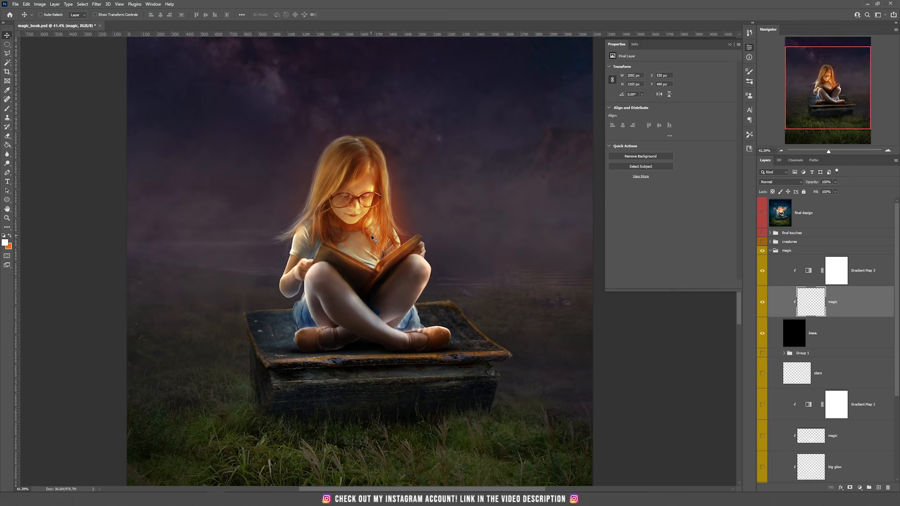
- Shrink the brush to about 80 px and set its flow to 10%
key(b)
key(bracketleft)
key(bracketleft)
key(bracketleft)
key(bracketleft)
key(bracketleft)
key(bracketleft)
key(bracketleft)
key(bracketleft)
key(bracketleft)
key(bracketleft)
key(bracketleft)
key(bracketleft)
key(bracketleft)
key(bracketleft)
key(bracketleft)
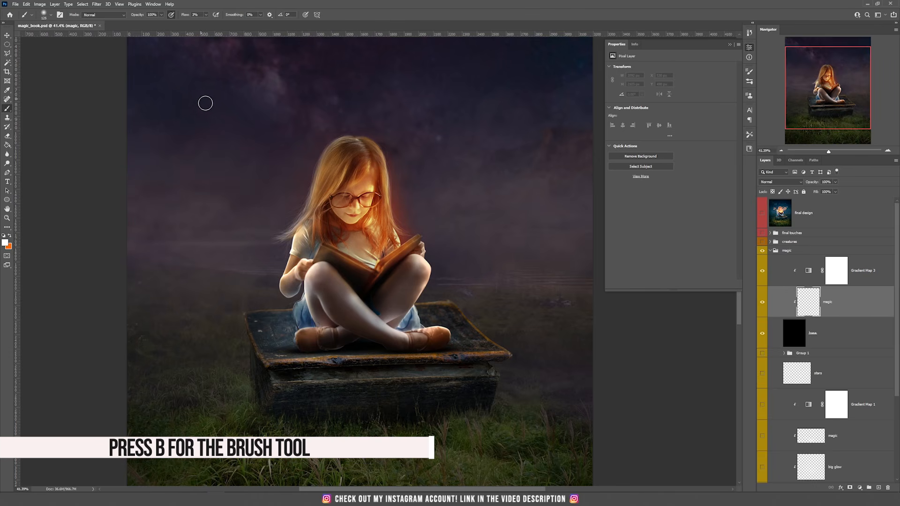
key(bracketleft)
key(bracketleft)
key(bracketleft)
click(206, 14)
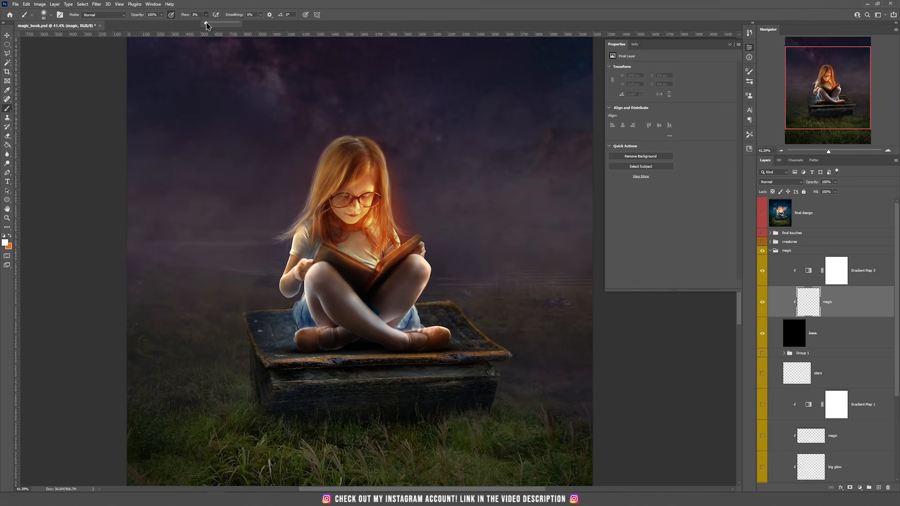
drag(208, 25, 207, 25)
- Paint four wavy light streaks flowing outward from the book, two on each side of the girl
mouse_move(383, 253)
mouse_down()
mouse_move(382, 232)
mouse_move(412, 220)
mouse_move(450, 160)
mouse_up()
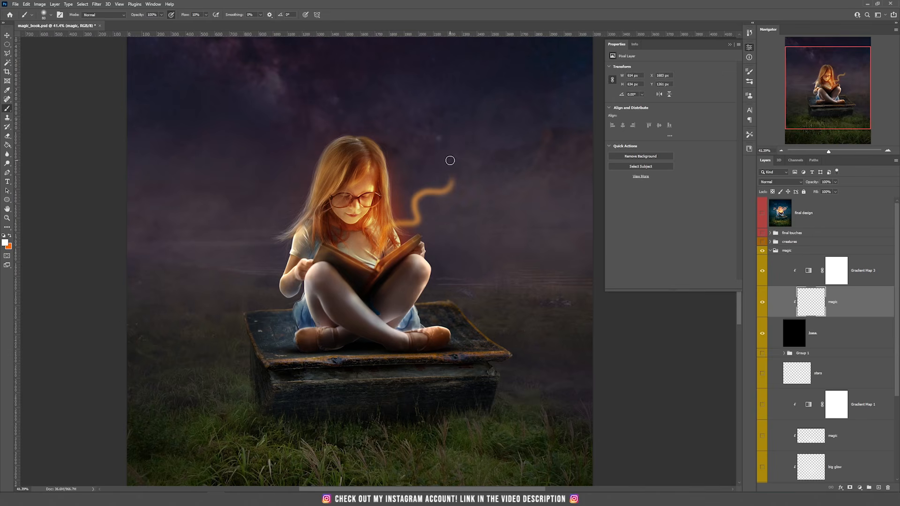
drag(348, 248, 217, 168)
key(ctrl+z)
mouse_move(347, 244)
mouse_down()
mouse_move(278, 201)
mouse_move(239, 203)
mouse_up()
drag(329, 246, 231, 262)
drag(398, 240, 458, 231)
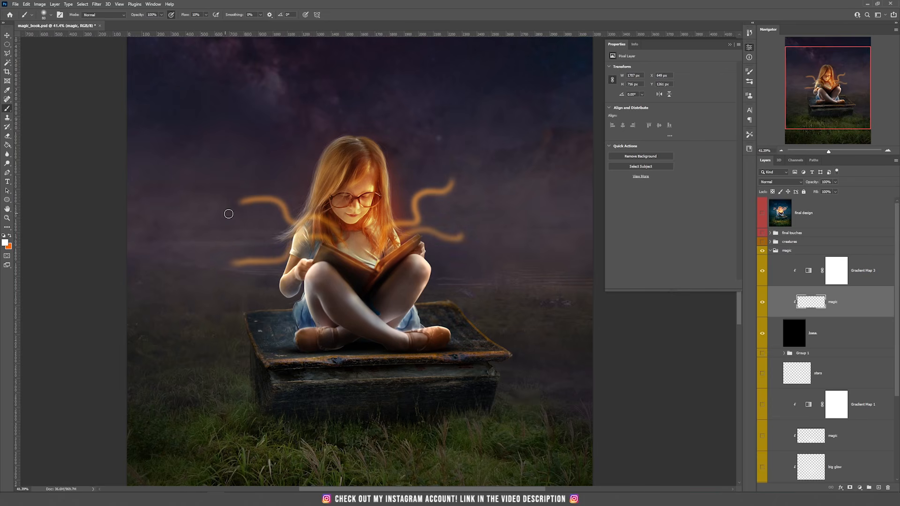
- Smudge the edges and tips of the two streaks on the right of the girl at 50% strength to make them wispy
key(alt)
key(r)
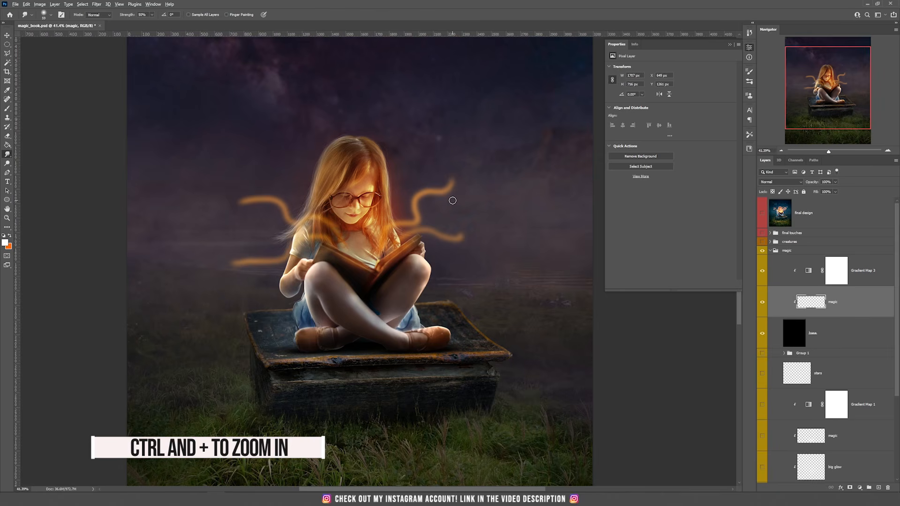
key(ctrl+plus)
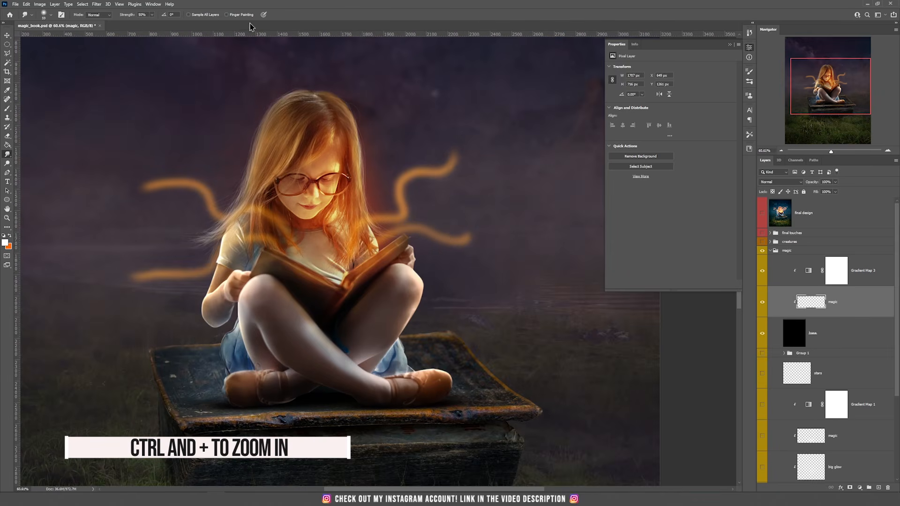
drag(451, 142, 455, 136)
mouse_move(453, 170)
mouse_down()
mouse_move(453, 150)
mouse_move(466, 153)
mouse_move(474, 134)
mouse_up()
drag(432, 186, 422, 172)
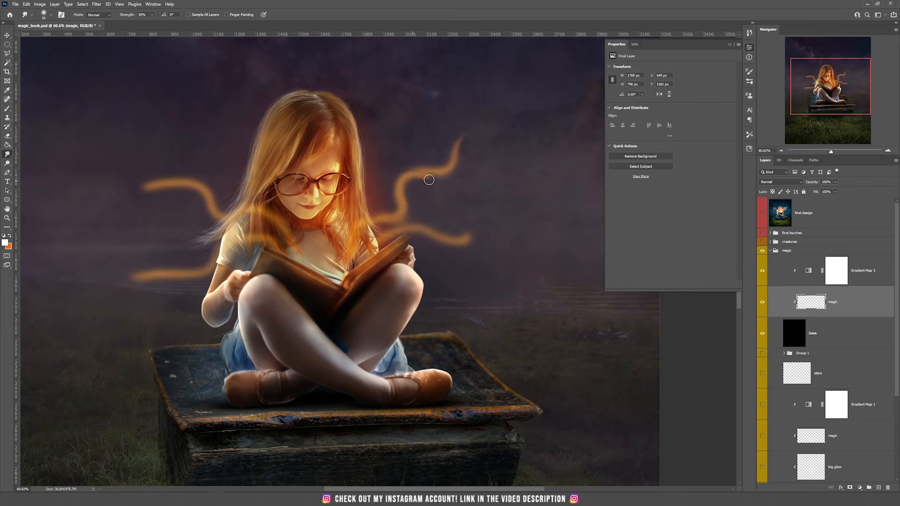
mouse_move(406, 197)
mouse_down()
mouse_move(398, 191)
mouse_move(406, 210)
mouse_move(406, 192)
mouse_up()
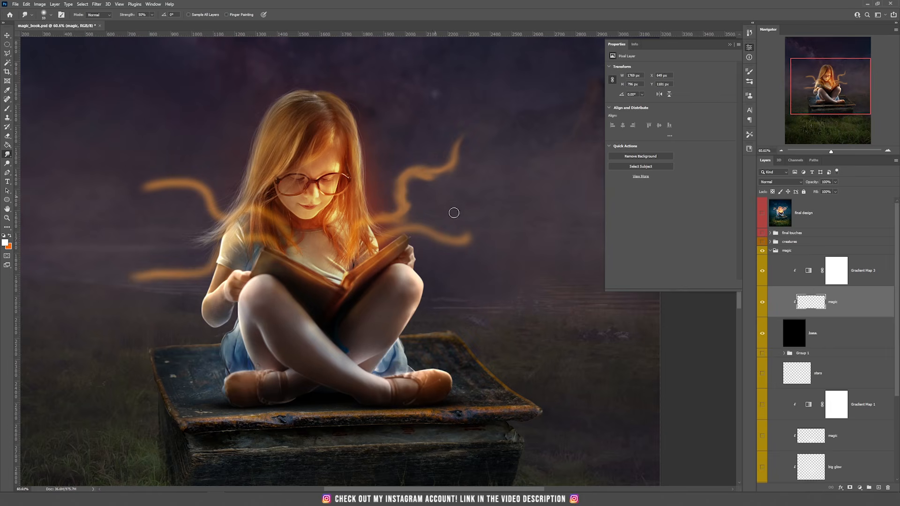
mouse_move(436, 232)
mouse_down()
mouse_move(466, 245)
mouse_move(493, 214)
mouse_up()
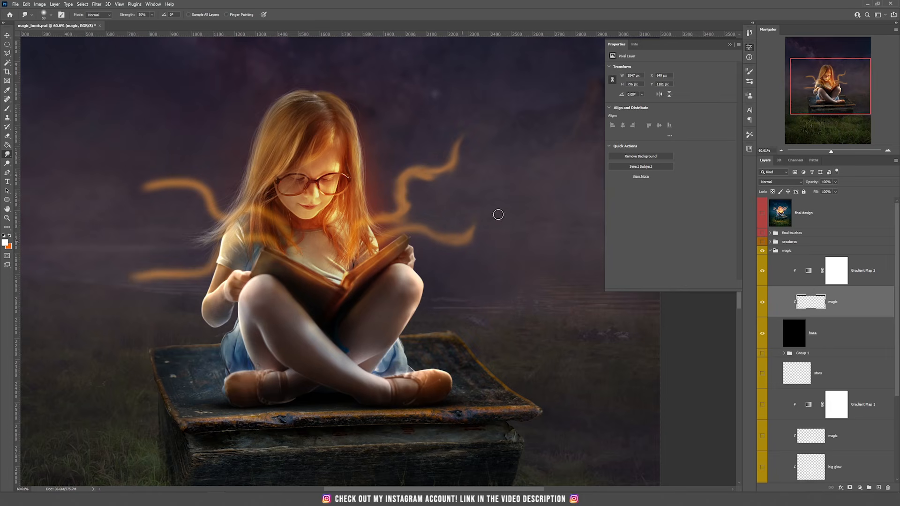
- Smudge the two streaks on the left of the girl, bending the upper streak's tip down and roughening their edges
mouse_move(177, 181)
mouse_down()
mouse_move(146, 211)
mouse_move(167, 187)
mouse_move(162, 223)
mouse_move(143, 194)
mouse_move(168, 220)
mouse_move(155, 186)
mouse_move(145, 226)
mouse_up()
mouse_move(152, 188)
mouse_down()
mouse_move(116, 173)
mouse_move(165, 187)
mouse_move(142, 210)
mouse_move(115, 204)
mouse_move(160, 190)
mouse_move(121, 206)
mouse_move(145, 206)
mouse_move(117, 201)
mouse_up()
drag(192, 188, 234, 216)
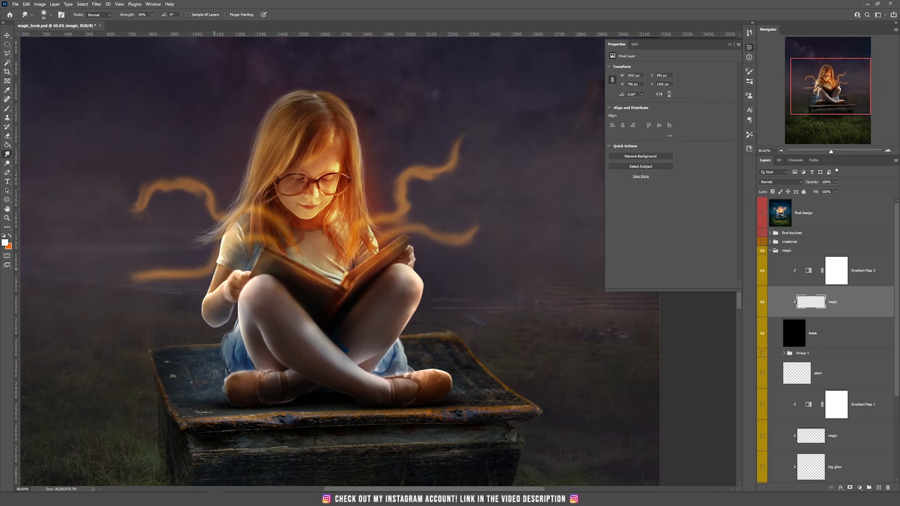
mouse_move(167, 279)
mouse_down()
mouse_move(113, 278)
mouse_move(125, 280)
mouse_up()
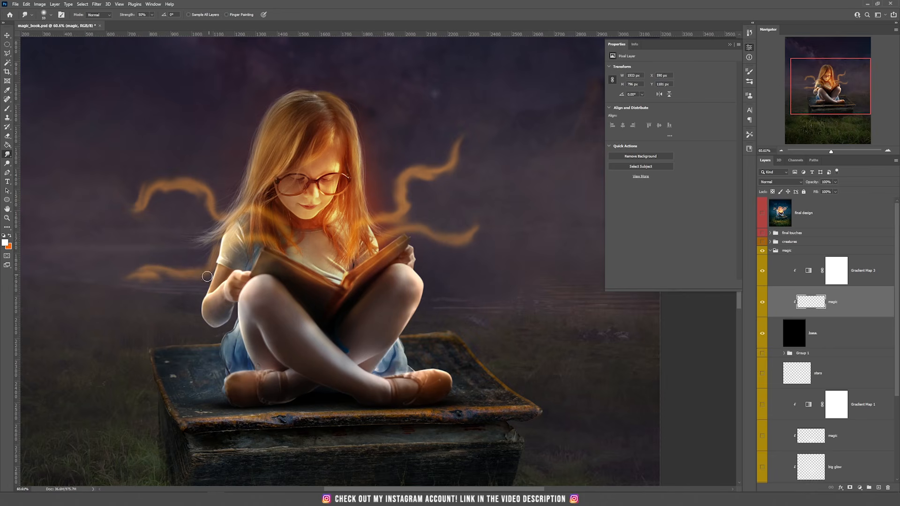
- Stretch and reshape the streaks on both sides with further smudging so their ends taper into long, thin wisps
mouse_move(416, 179)
mouse_down()
mouse_move(446, 169)
mouse_move(477, 132)
mouse_up()
mouse_move(444, 238)
mouse_down()
mouse_move(515, 226)
mouse_move(453, 250)
mouse_move(497, 243)
mouse_move(469, 230)
mouse_move(471, 256)
mouse_move(491, 256)
mouse_move(485, 230)
mouse_move(458, 268)
mouse_move(485, 264)
mouse_move(472, 240)
mouse_move(513, 234)
mouse_move(499, 244)
mouse_move(486, 229)
mouse_move(508, 195)
mouse_move(497, 242)
mouse_move(504, 194)
mouse_move(490, 195)
mouse_move(496, 241)
mouse_move(505, 175)
mouse_move(483, 247)
mouse_move(504, 188)
mouse_move(513, 214)
mouse_move(515, 174)
mouse_up()
mouse_move(452, 157)
mouse_down()
mouse_move(489, 122)
mouse_move(460, 140)
mouse_move(473, 89)
mouse_move(481, 102)
mouse_move(471, 131)
mouse_move(473, 86)
mouse_up()
mouse_move(144, 203)
mouse_down()
mouse_move(72, 197)
mouse_move(67, 181)
mouse_move(98, 213)
mouse_move(127, 205)
mouse_up()
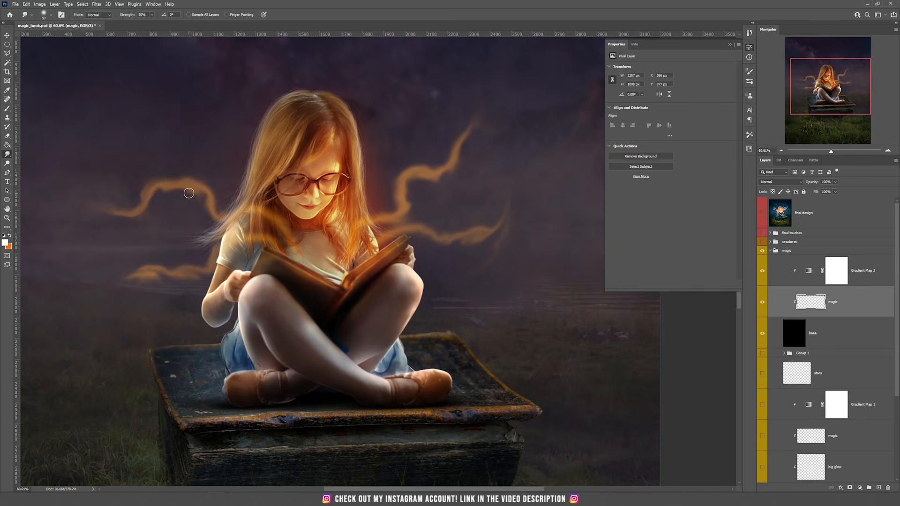
mouse_move(152, 280)
mouse_down()
mouse_move(126, 269)
mouse_move(157, 270)
mouse_move(102, 264)
mouse_move(146, 275)
mouse_move(114, 240)
mouse_move(145, 271)
mouse_move(102, 257)
mouse_move(133, 286)
mouse_move(129, 265)
mouse_move(155, 258)
mouse_move(109, 260)
mouse_move(182, 278)
mouse_move(185, 267)
mouse_move(133, 239)
mouse_move(117, 250)
mouse_move(161, 285)
mouse_move(149, 263)
mouse_move(141, 290)
mouse_move(162, 254)
mouse_move(172, 268)
mouse_move(165, 263)
mouse_move(164, 289)
mouse_up()
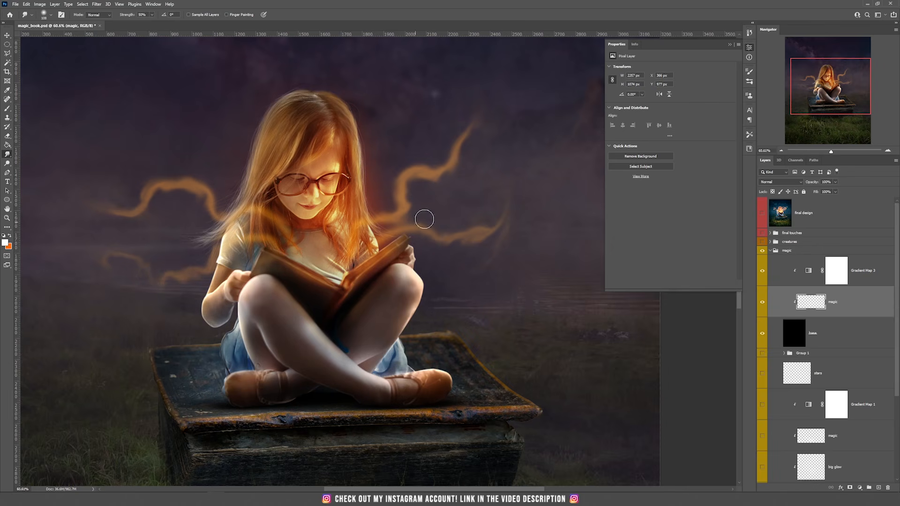
- Switch to a much smaller soft brush and set its opacity to 18% for highlighting the upper streak right of the girl
key(b)
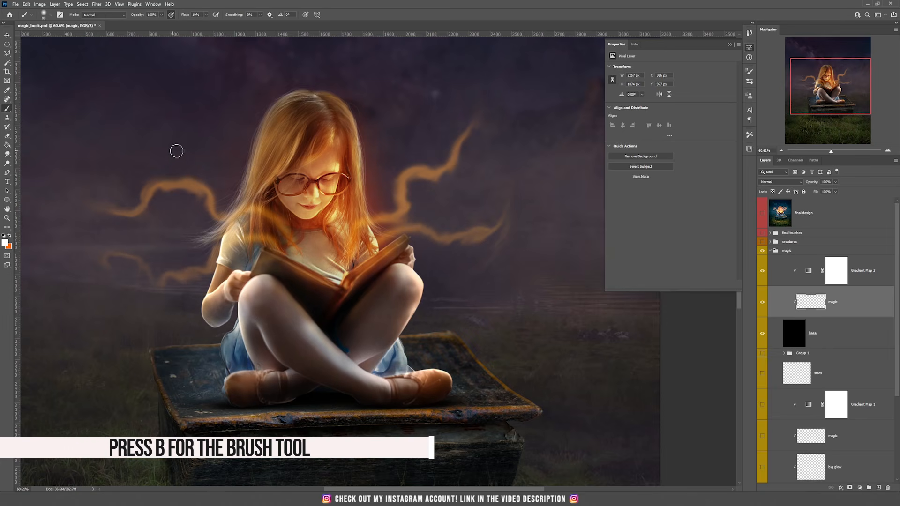
mouse_move(172, 160)
mouse_down()
mouse_move(159, 173)
mouse_move(166, 168)
mouse_up()
right_click(167, 168)
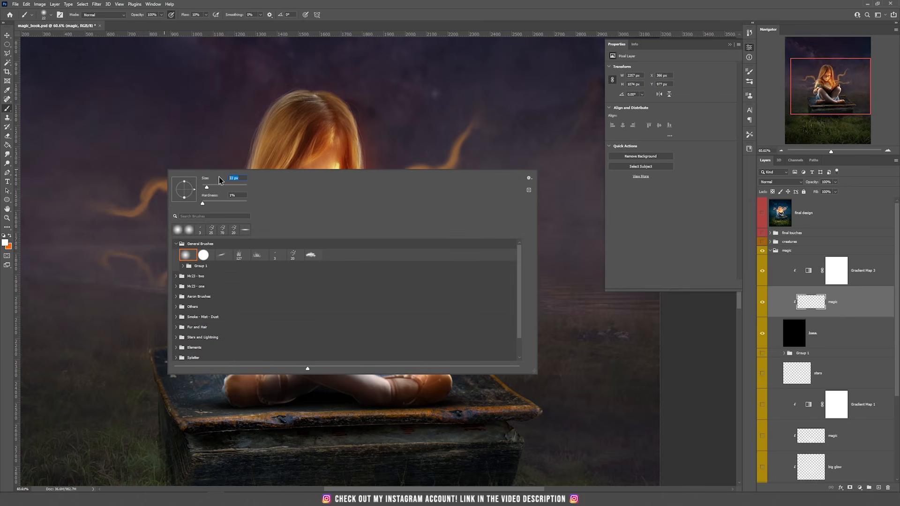
click(346, 2)
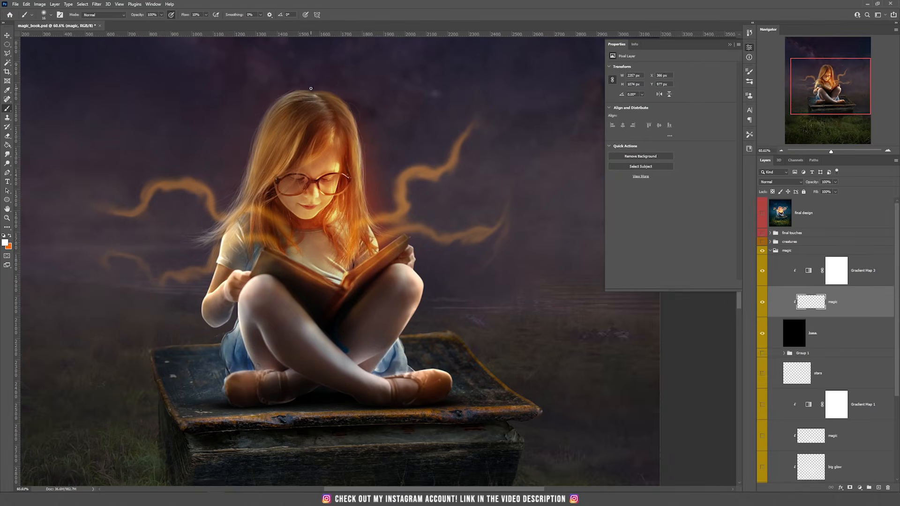
key(ctrl+plus)
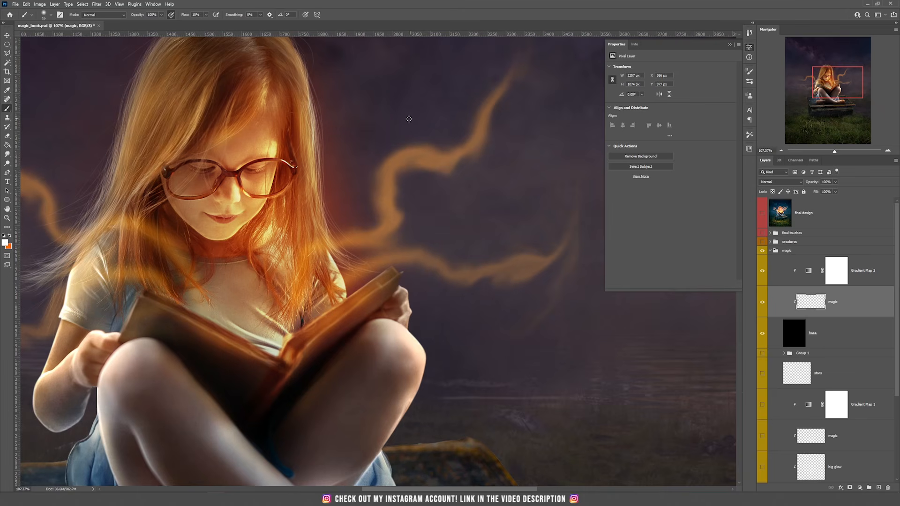
click(160, 16)
drag(134, 23, 136, 23)
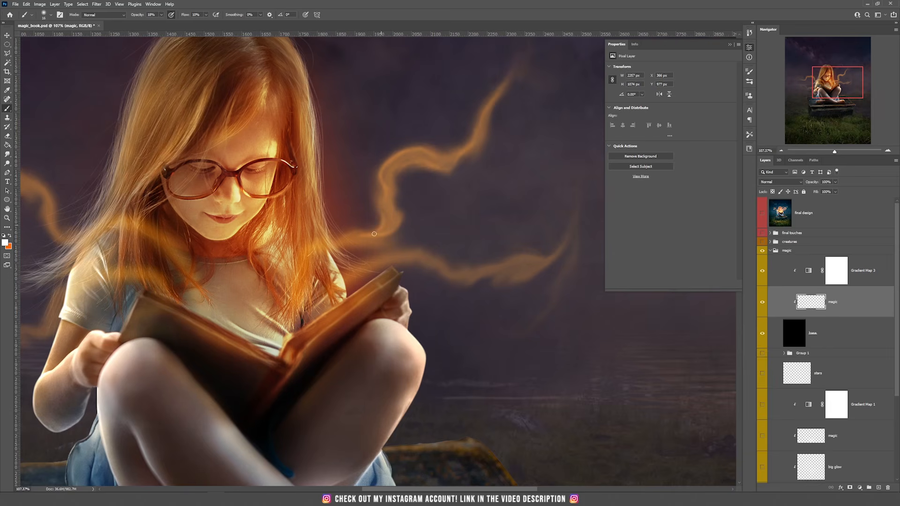
- Paint fine highlights along the magic streaks on both sides of the girl with the small 18% opacity brush
drag(450, 251, 429, 187)
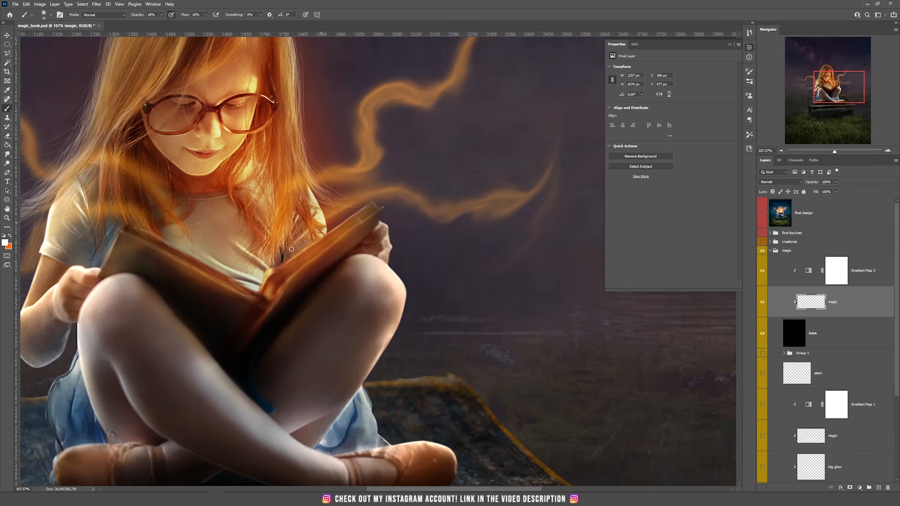
drag(275, 197, 430, 175)
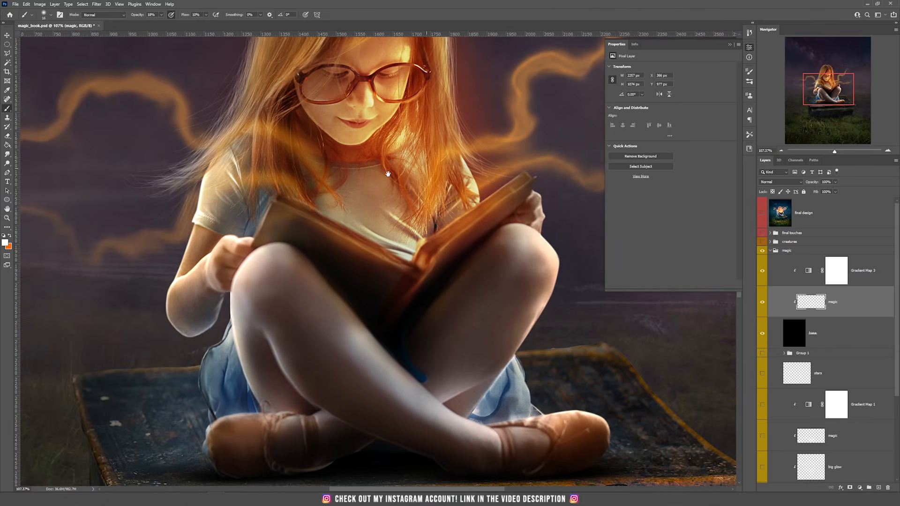
drag(146, 126, 262, 129)
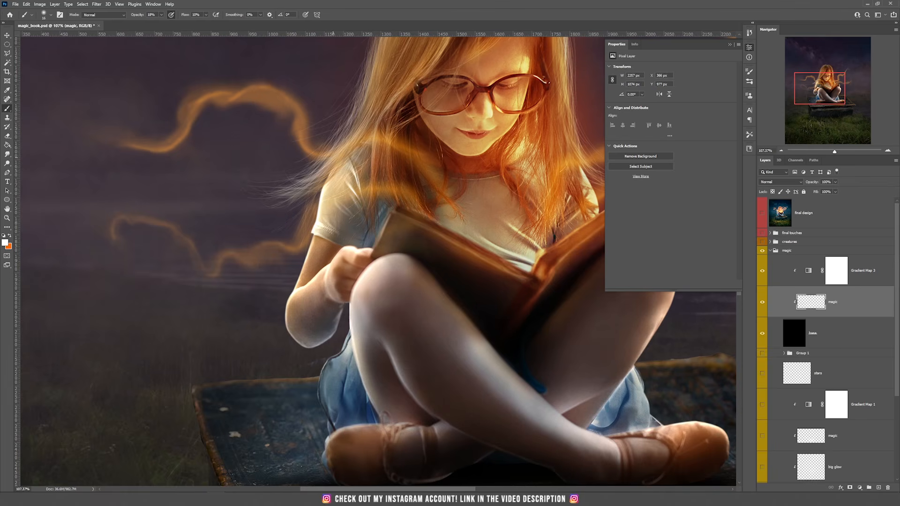
drag(378, 208, 265, 269)
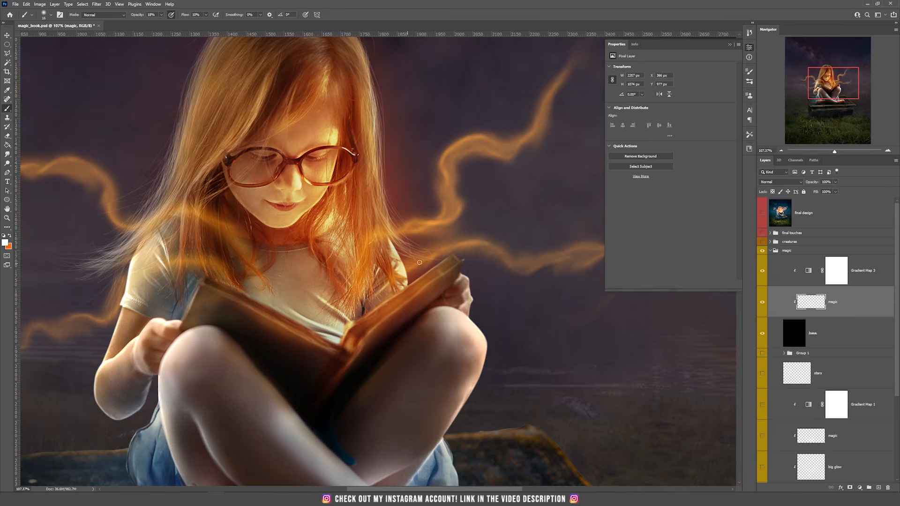
mouse_move(507, 259)
mouse_down()
mouse_move(561, 253)
mouse_move(489, 242)
mouse_up()
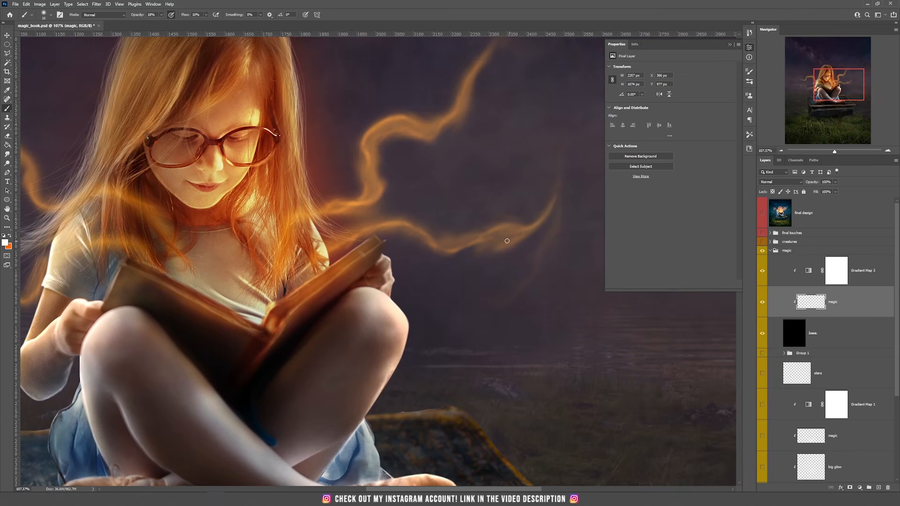
drag(124, 200, 334, 204)
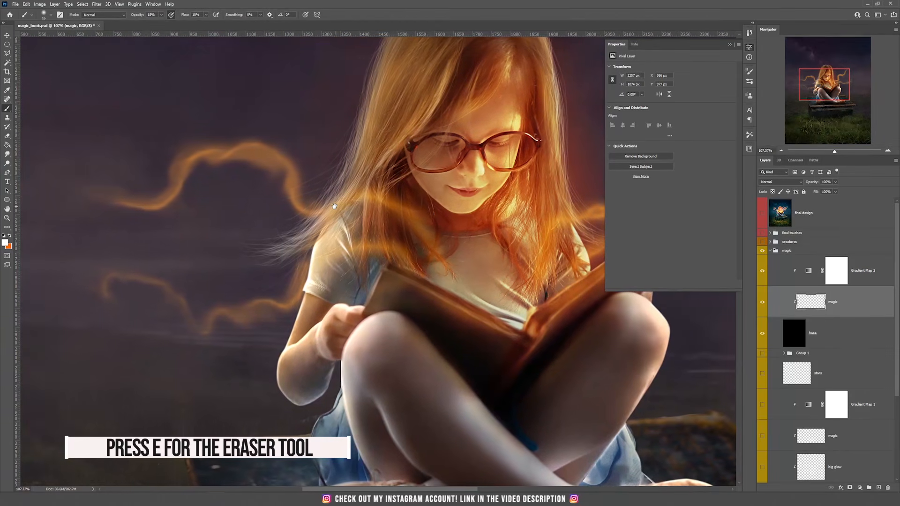
- Erase softly along the edges and outer ends of the two streaks left of the girl, using a smaller eraser at 6% flow
click(7, 137)
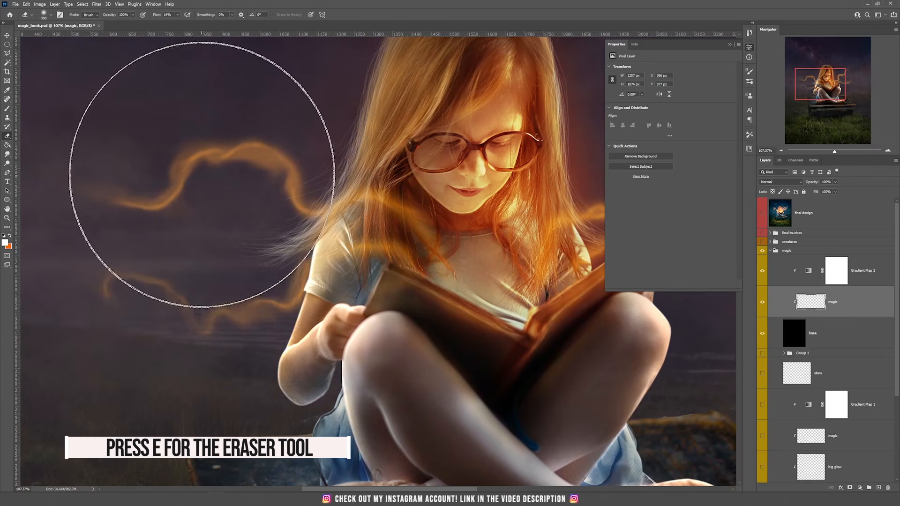
right_click(218, 161)
click(173, 15)
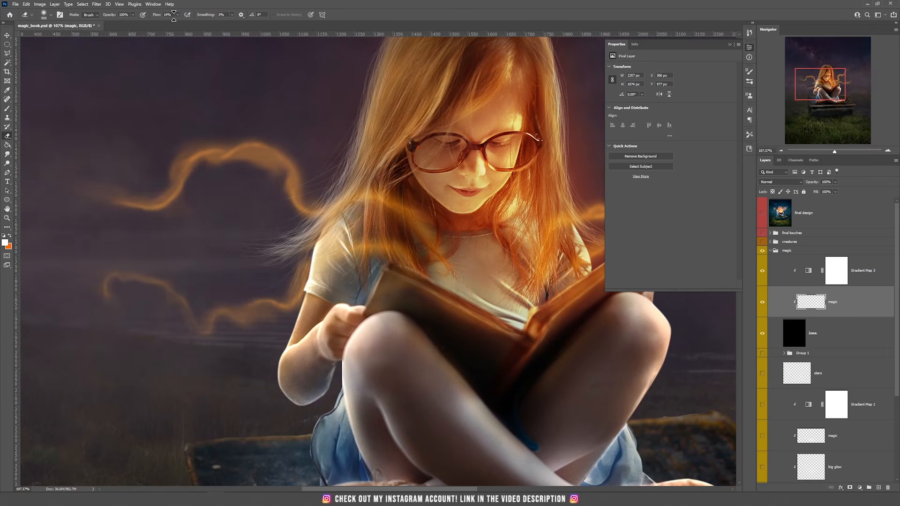
text(6)
key(Return)
mouse_move(241, 161)
mouse_down()
mouse_move(85, 192)
mouse_move(121, 185)
mouse_move(143, 201)
mouse_move(92, 194)
mouse_move(98, 209)
mouse_move(117, 195)
mouse_move(160, 191)
mouse_move(141, 206)
mouse_move(119, 204)
mouse_move(132, 208)
mouse_move(164, 187)
mouse_move(177, 155)
mouse_move(180, 165)
mouse_move(160, 182)
mouse_move(200, 133)
mouse_move(203, 147)
mouse_move(225, 121)
mouse_move(281, 180)
mouse_move(246, 172)
mouse_move(274, 172)
mouse_move(266, 162)
mouse_move(262, 172)
mouse_move(233, 170)
mouse_move(243, 182)
mouse_move(302, 173)
mouse_up()
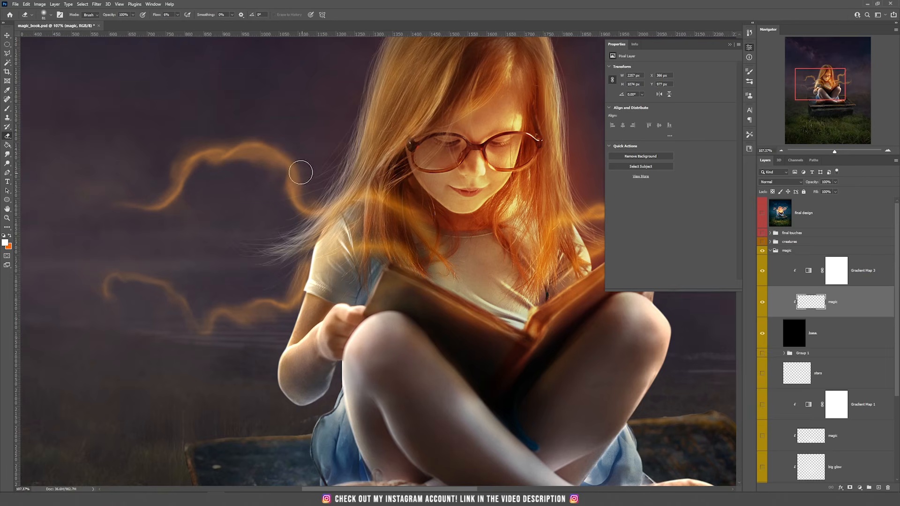
mouse_move(179, 306)
mouse_down()
mouse_move(143, 287)
mouse_move(99, 292)
mouse_move(115, 278)
mouse_move(105, 283)
mouse_move(124, 280)
mouse_move(183, 307)
mouse_up()
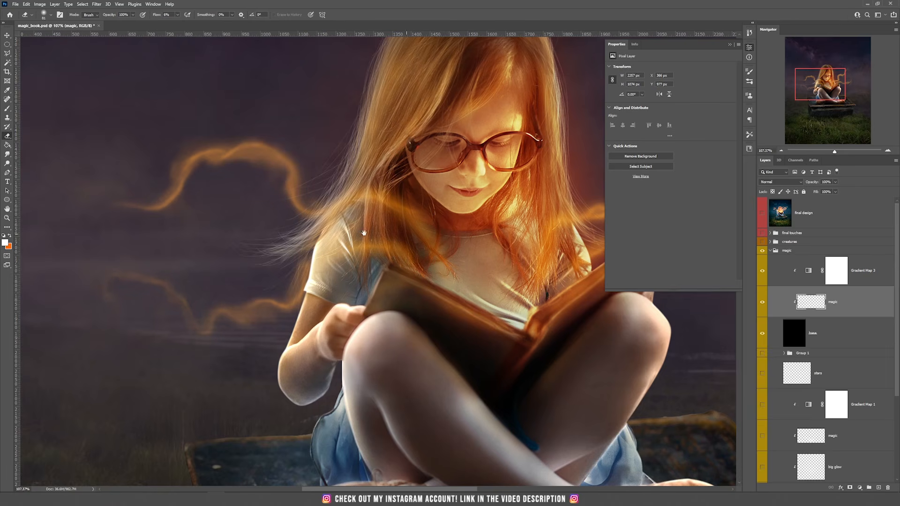
- Thin the edges and fade the tips of the streaks right of the girl with the 6% flow eraser
drag(380, 233, 122, 223)
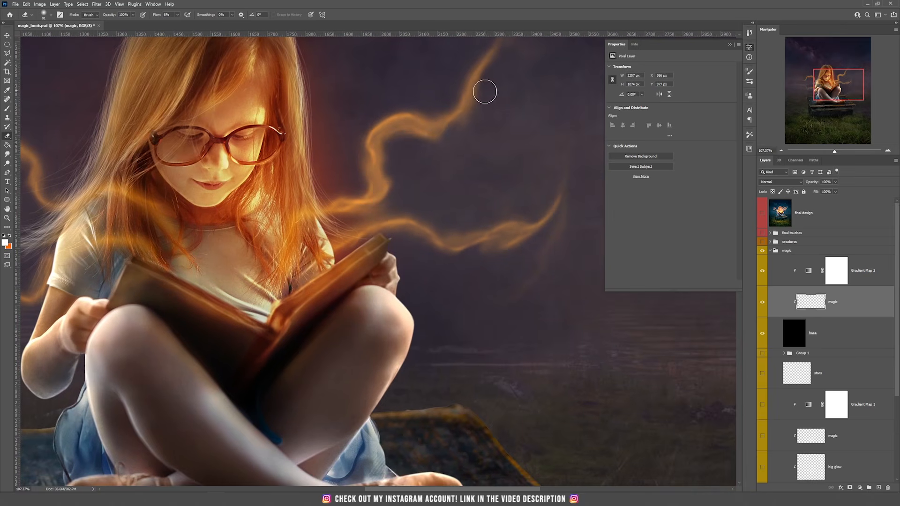
drag(496, 85, 457, 170)
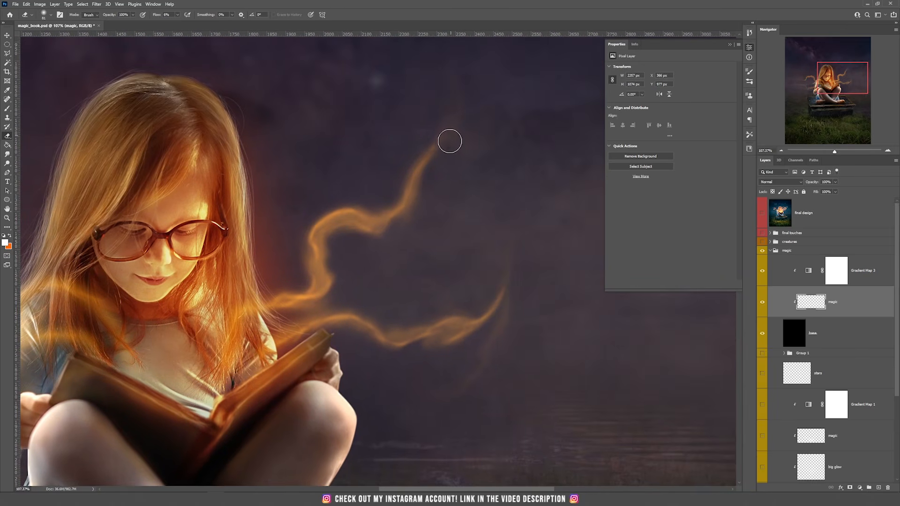
scroll(484, 297, down, 3)
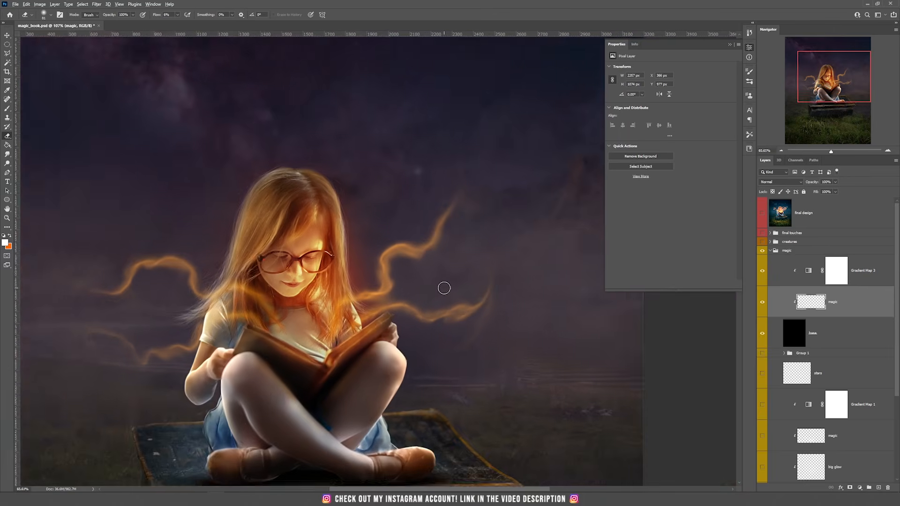
scroll(444, 287, down, 2)
key(v)
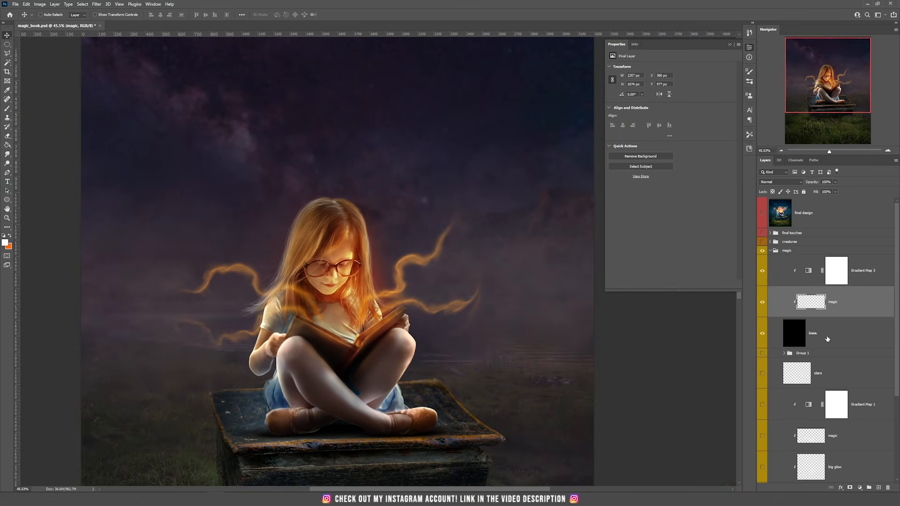
scroll(826, 338, down, 2)
scroll(838, 279, up, 2)
scroll(337, 311, up, 2)
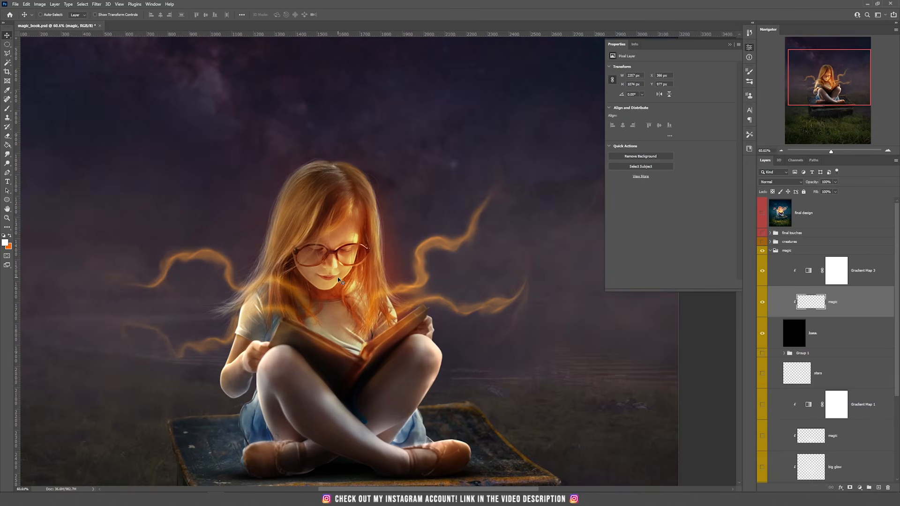
scroll(348, 311, up, 2)
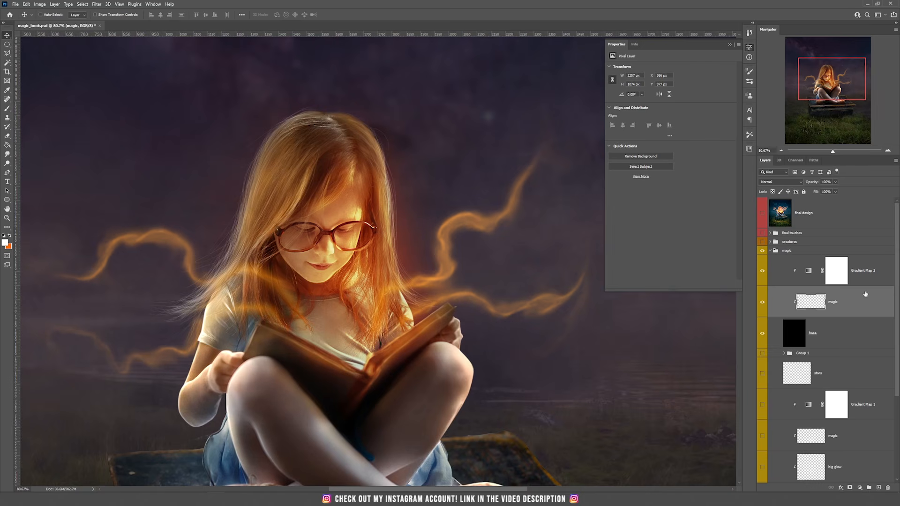
- Set the brush to 100% opacity and 2% flow and brighten the two streaks right of the girl
key(b)
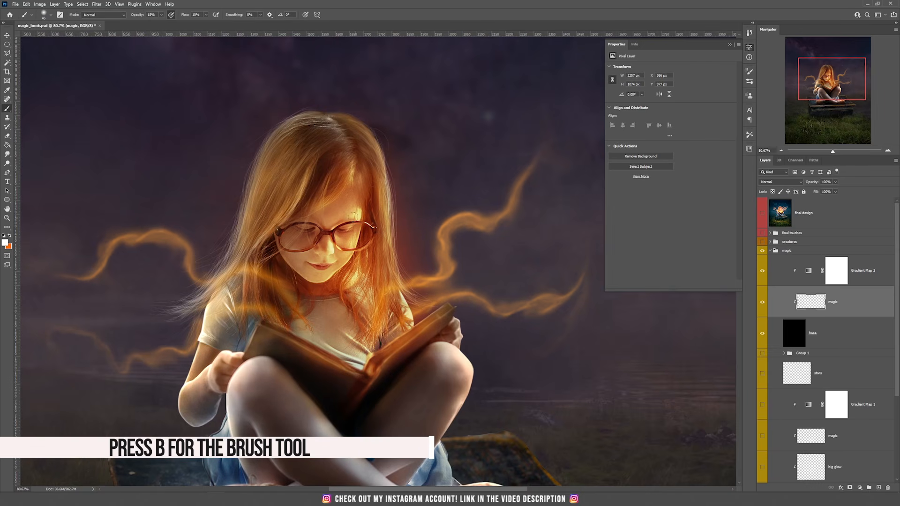
click(160, 15)
click(234, 2)
click(204, 16)
click(207, 2)
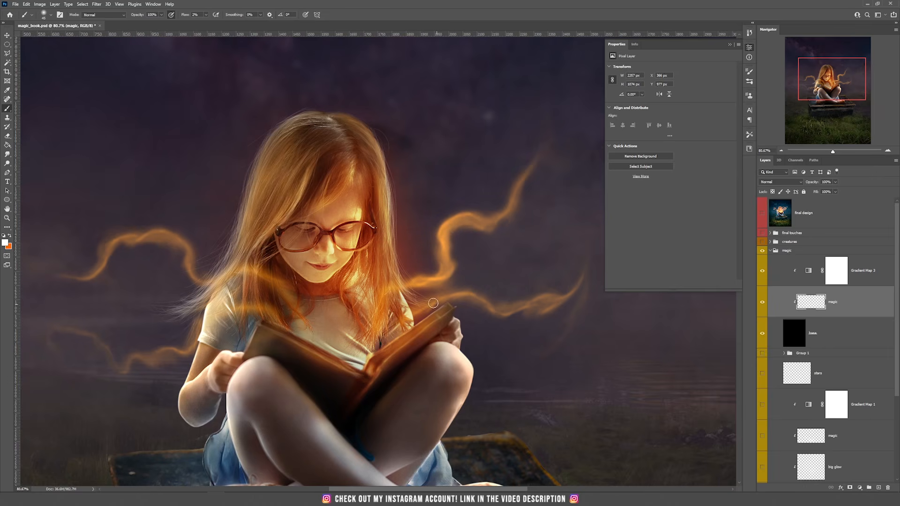
mouse_move(430, 307)
mouse_down()
mouse_move(468, 298)
mouse_move(490, 309)
mouse_up()
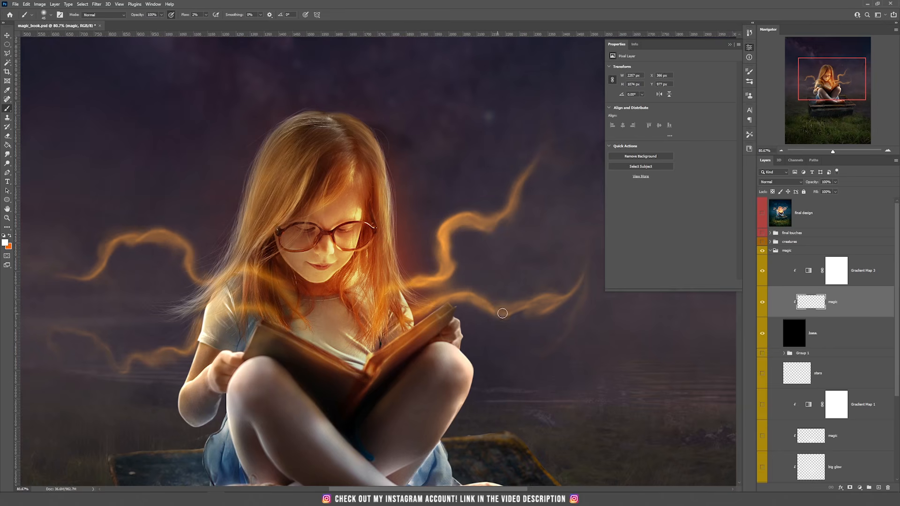
- Enlarge the soft brush and build up more glow on the streaks on both sides and across the girl's hair and chest
alt+right_click(175, 238)
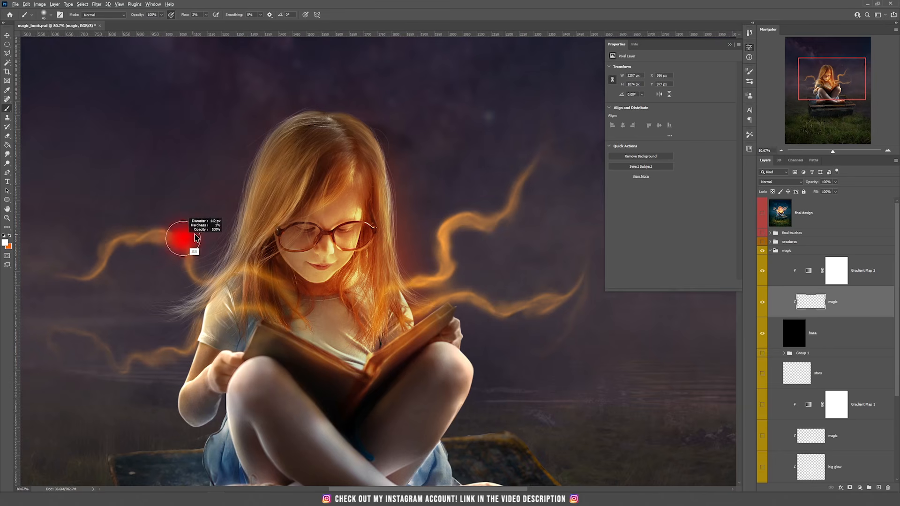
drag(125, 244, 122, 253)
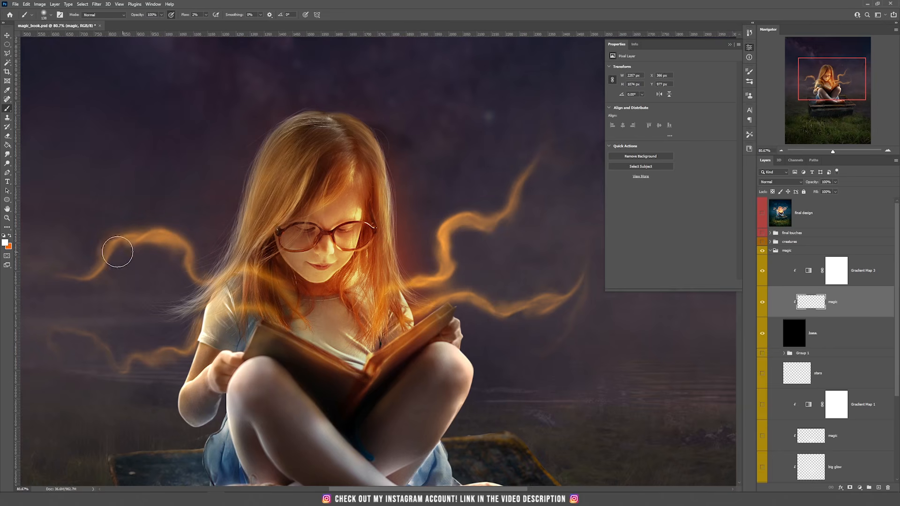
drag(184, 346, 133, 366)
mouse_move(419, 286)
mouse_down()
mouse_move(438, 240)
mouse_move(514, 204)
mouse_up()
mouse_move(427, 309)
mouse_down()
mouse_move(574, 284)
mouse_move(493, 304)
mouse_up()
mouse_move(225, 278)
mouse_down()
mouse_move(322, 327)
mouse_move(368, 316)
mouse_move(356, 315)
mouse_up()
drag(299, 313, 309, 334)
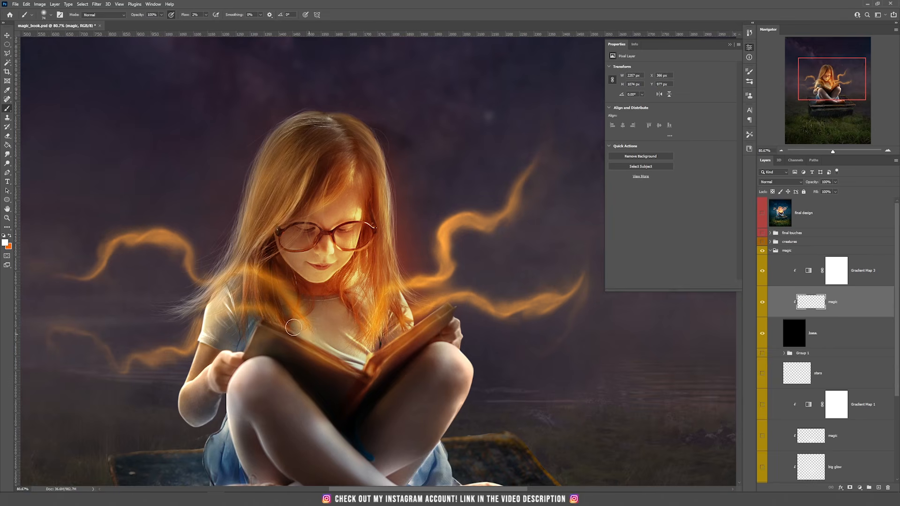
mouse_move(269, 313)
mouse_down()
mouse_move(225, 320)
mouse_move(165, 363)
mouse_move(121, 363)
mouse_move(86, 349)
mouse_move(77, 334)
mouse_up()
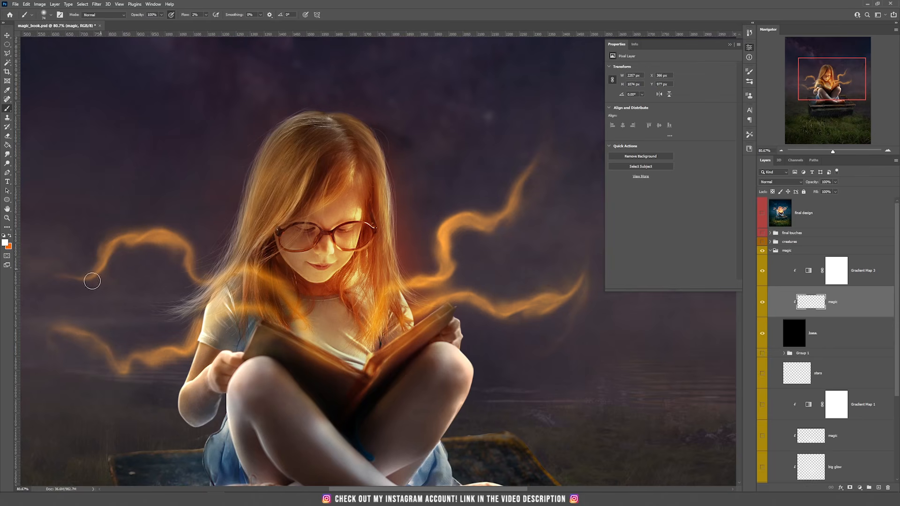
- Fade the outer part of the lower left streak with the eraser, and smudge the streaks at 50% strength to bend and feather their tips
key(w)
key(e)
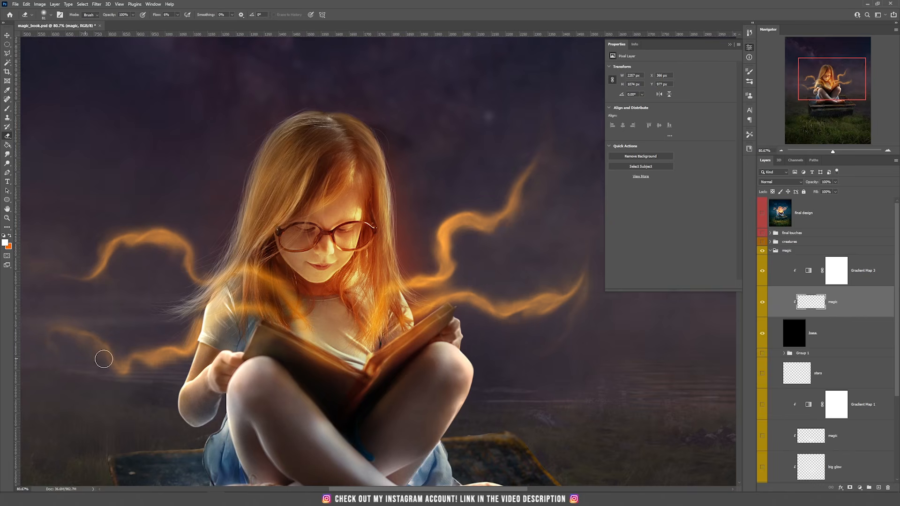
click(7, 156)
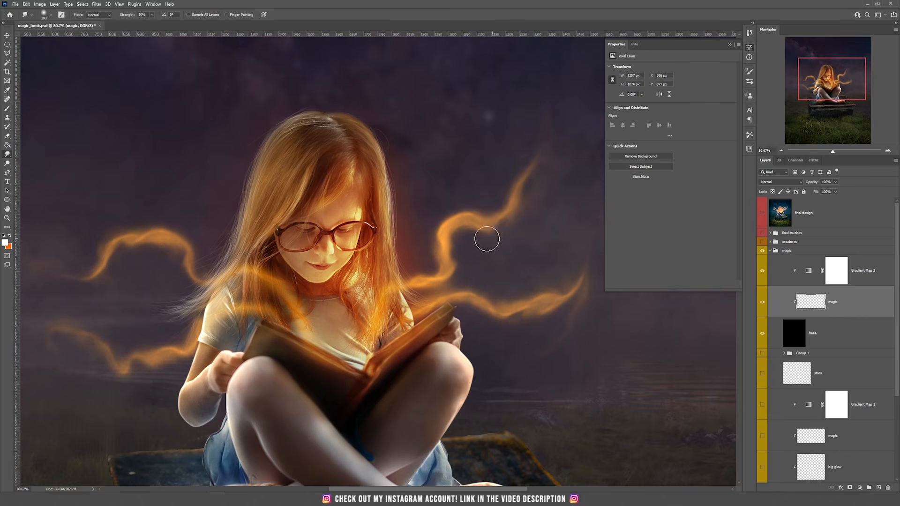
mouse_move(530, 214)
mouse_down()
mouse_move(525, 174)
mouse_move(532, 147)
mouse_up()
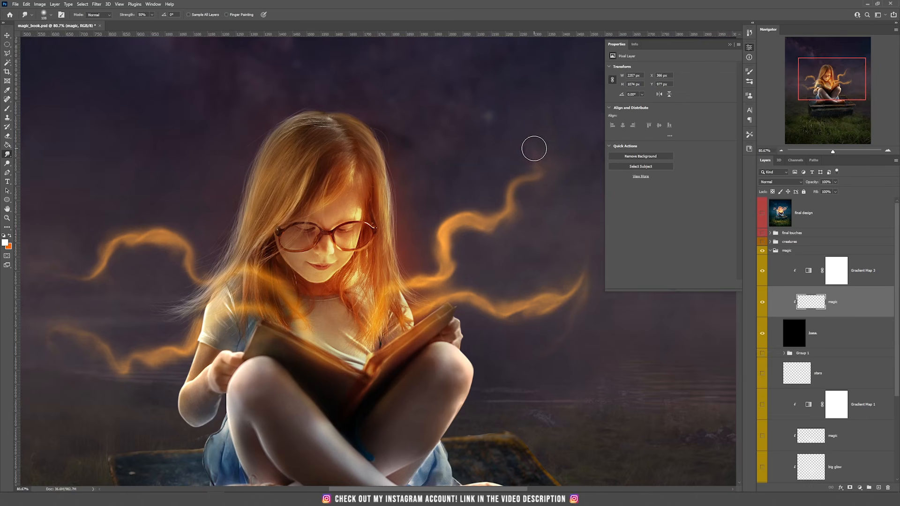
drag(108, 263, 66, 274)
mouse_move(117, 239)
mouse_down()
mouse_move(110, 245)
mouse_move(135, 235)
mouse_move(134, 251)
mouse_move(170, 243)
mouse_up()
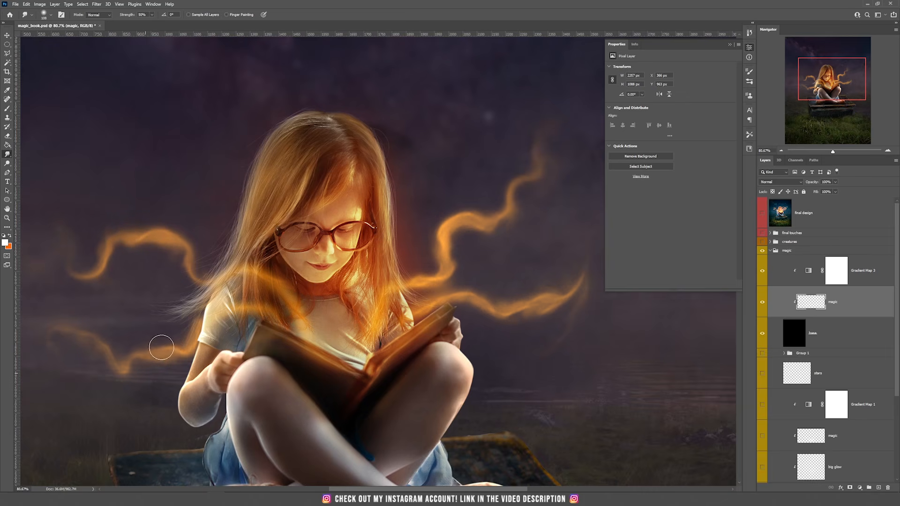
drag(141, 361, 140, 351)
- Shrink the soft brush considerably and paint finer bright accents along the smudged streaks
key(b)
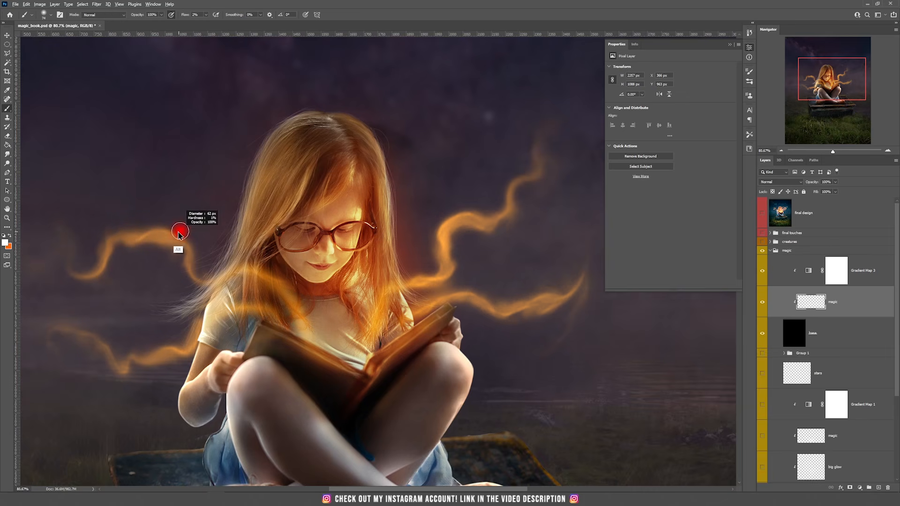
drag(180, 231, 171, 234)
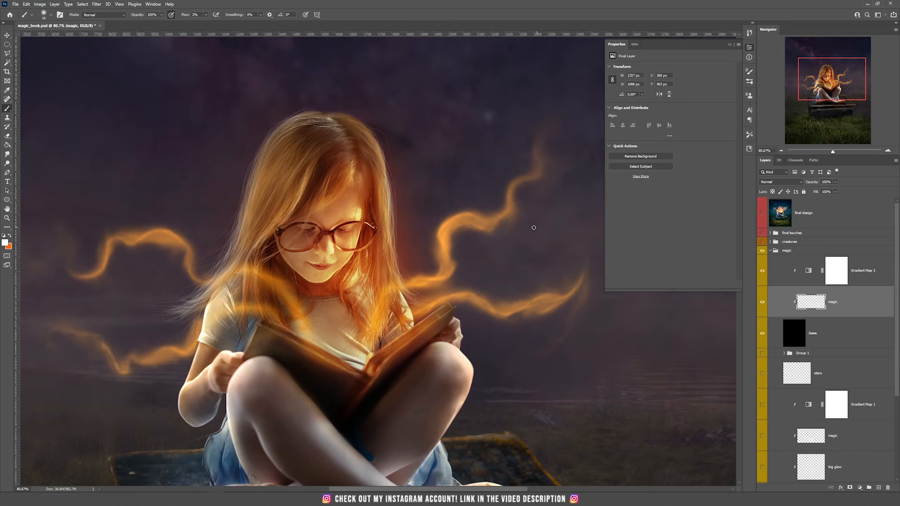
scroll(323, 261, down, 2)
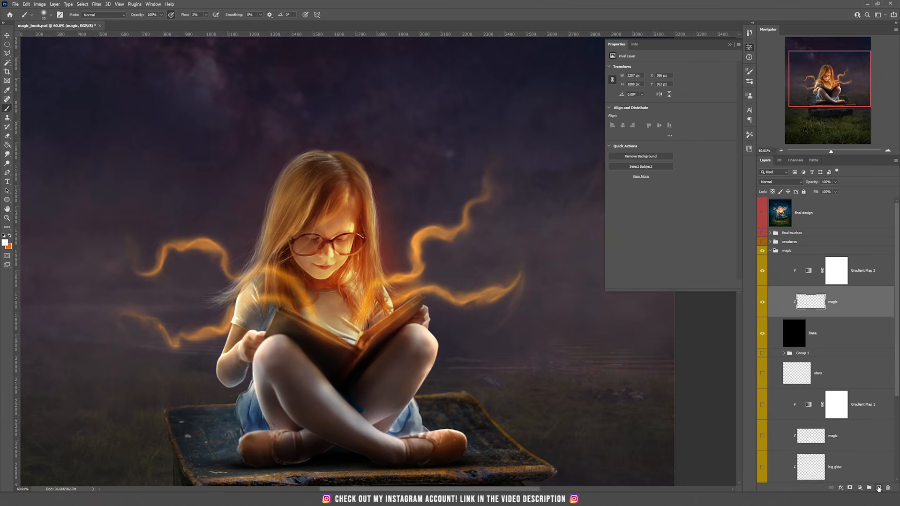
- Add a new clipped layer above the magic streaks and paint a broad soft glow over the girl's face and hair with a much larger brush
click(878, 489)
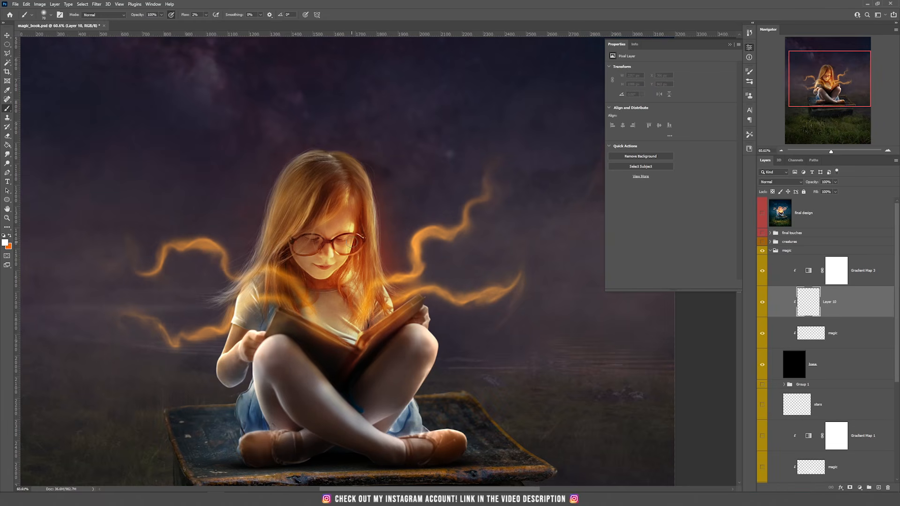
key(bracketright)
key(bracketright)
key(bracketright)
key(bracketright)
key(bracketright)
key(bracketright)
key(bracketright)
key(bracketright)
key(bracketright)
key(bracketright)
key(bracketright)
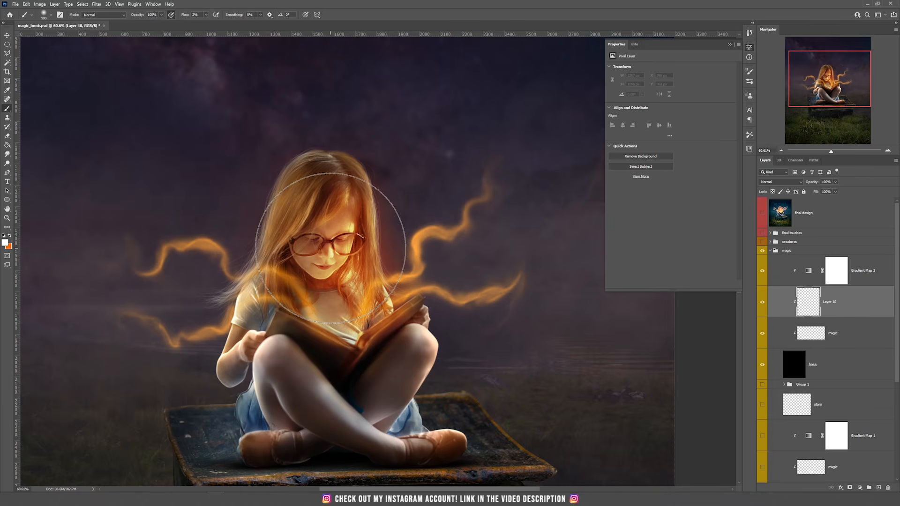
mouse_move(332, 250)
mouse_down()
mouse_move(346, 291)
mouse_move(333, 267)
mouse_move(328, 227)
mouse_move(347, 291)
mouse_move(335, 226)
mouse_move(349, 328)
mouse_move(302, 213)
mouse_up()
scroll(328, 210, down, 2)
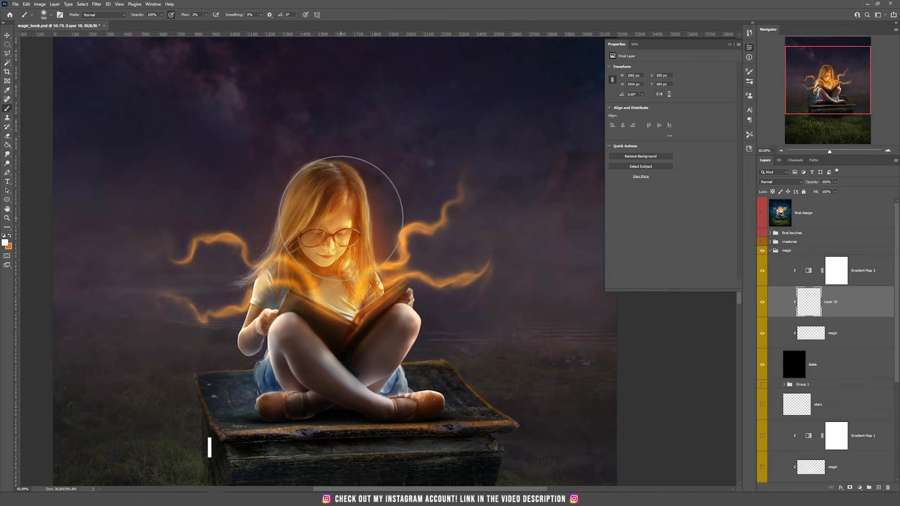
- Erase excess glow from the girl's hair, face and body on the new layer with an enlarged soft eraser at 6% flow
key(e)
key(])
key(])
key(])
key(])
key(])
key(])
key(])
key(])
key(])
key(])
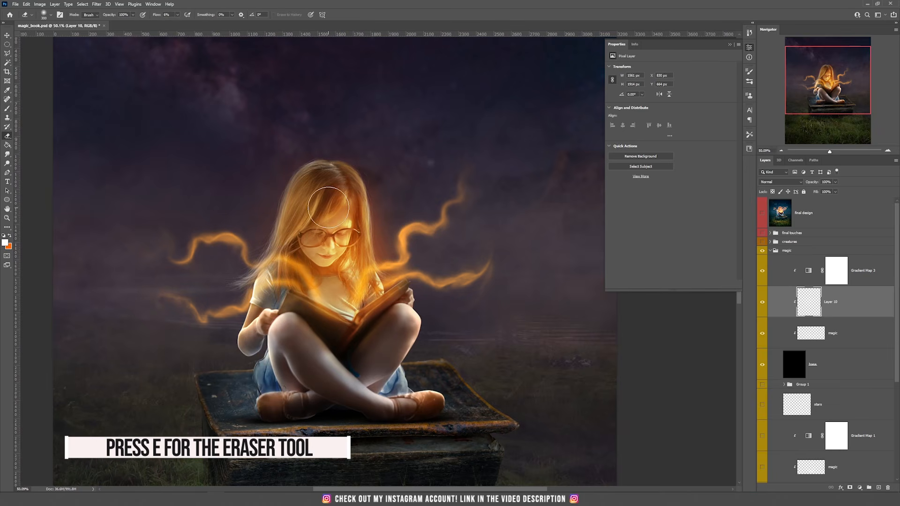
mouse_move(322, 200)
mouse_down()
mouse_move(295, 227)
mouse_move(311, 262)
mouse_move(336, 213)
mouse_move(315, 264)
mouse_move(324, 204)
mouse_move(355, 205)
mouse_move(417, 281)
mouse_move(384, 187)
mouse_move(404, 319)
mouse_up()
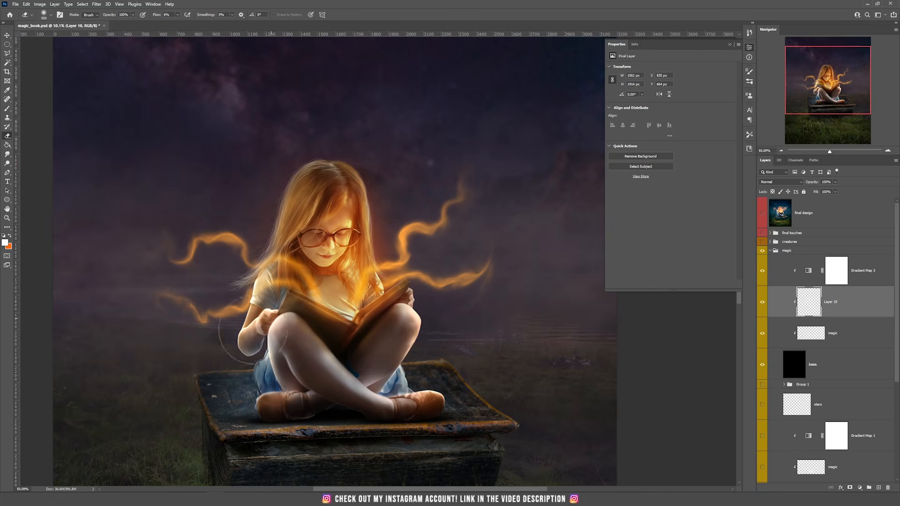
- Compare the picture with the Layer 10 glow and the magic streaks layer hidden and shown, close up and as a whole
scroll(357, 288, down, 1)
key(v)
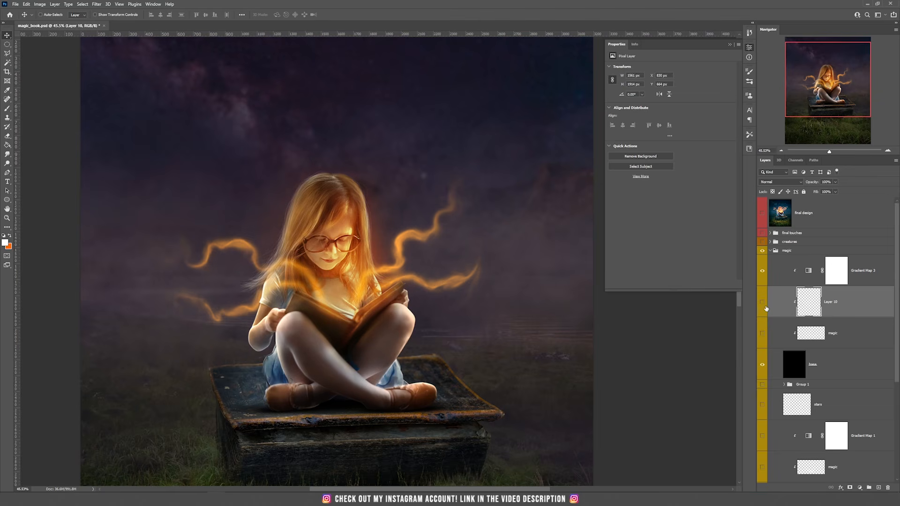
click(766, 305)
click(762, 333)
scroll(501, 272, down, 5)
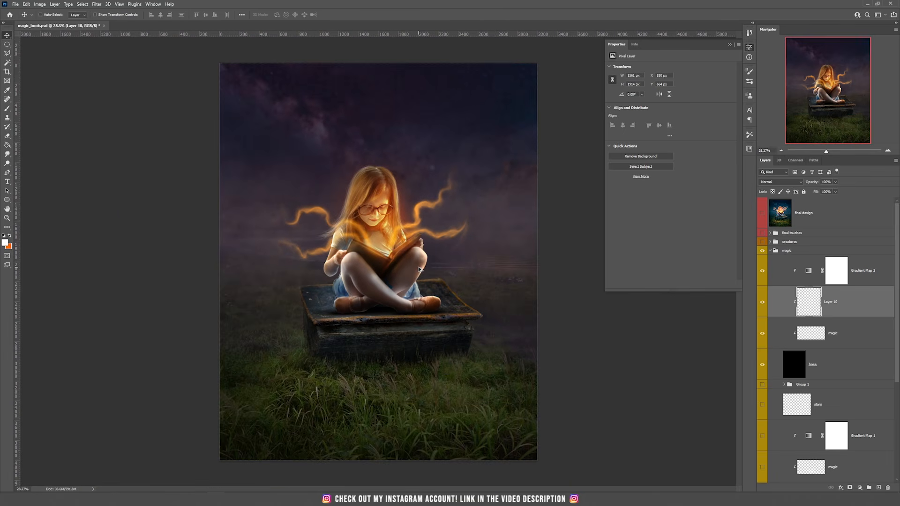
scroll(418, 269, up, 5)
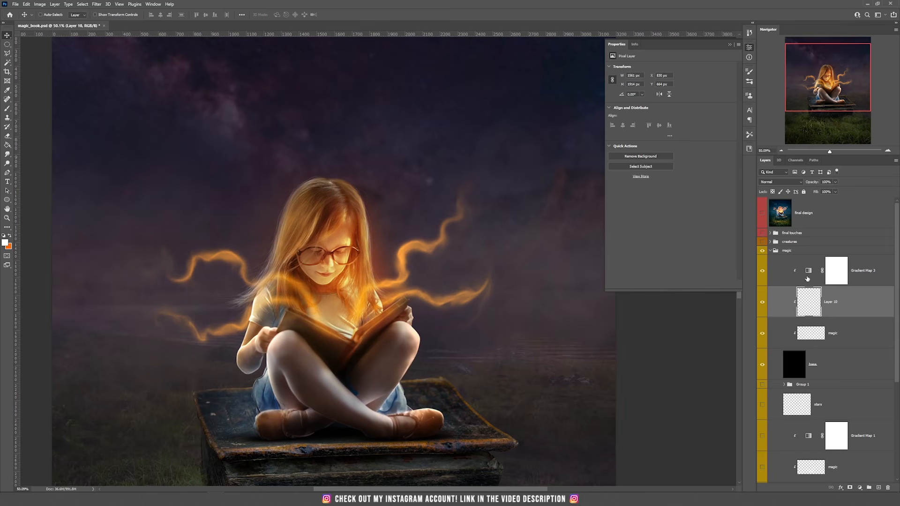
click(808, 273)
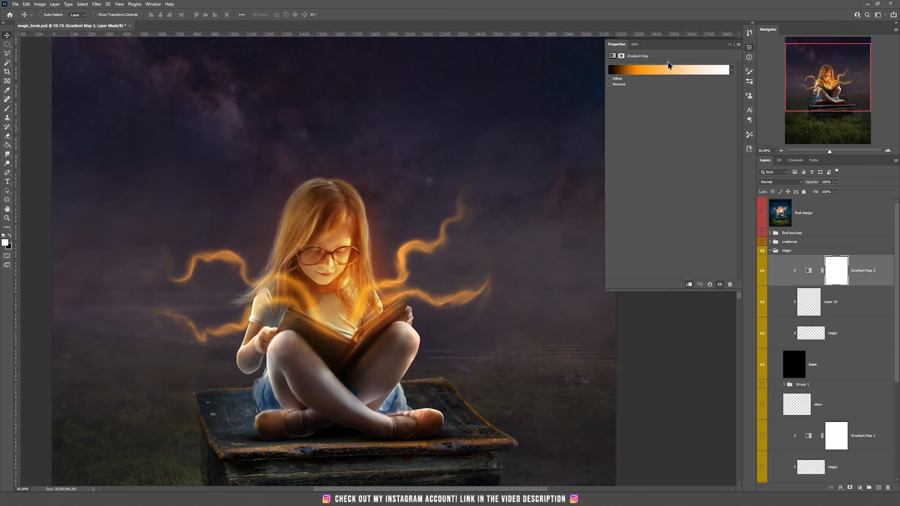
click(660, 73)
click(564, 101)
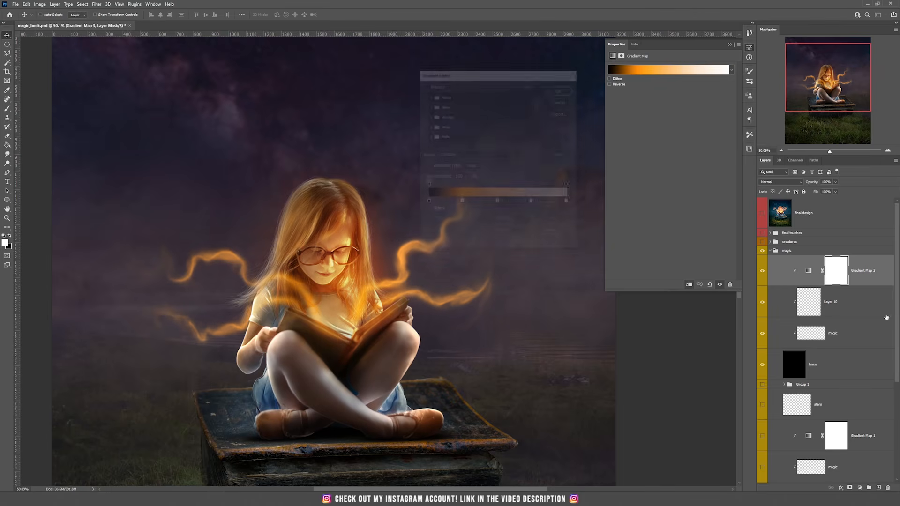
- Open the gradient of Gradient Map 3 for editing and expand the Magic Gradients preset group
click(812, 272)
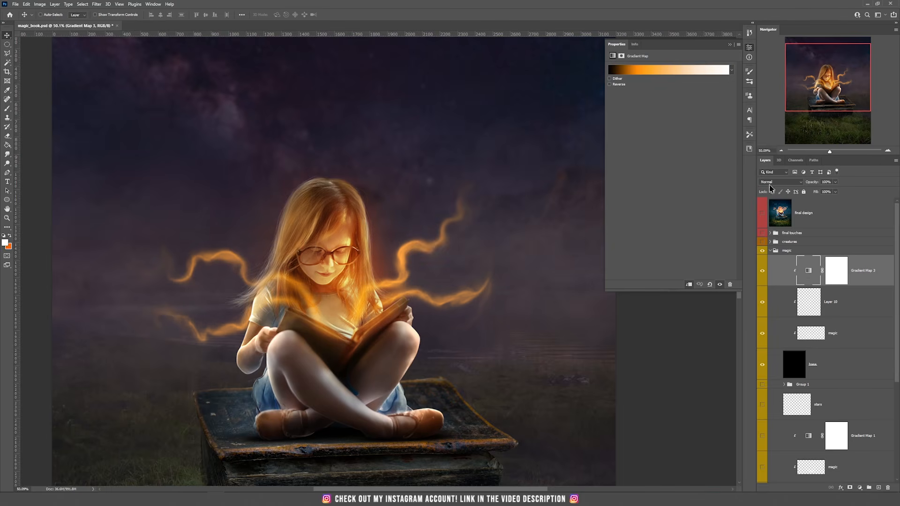
click(660, 71)
scroll(452, 136, down, 10)
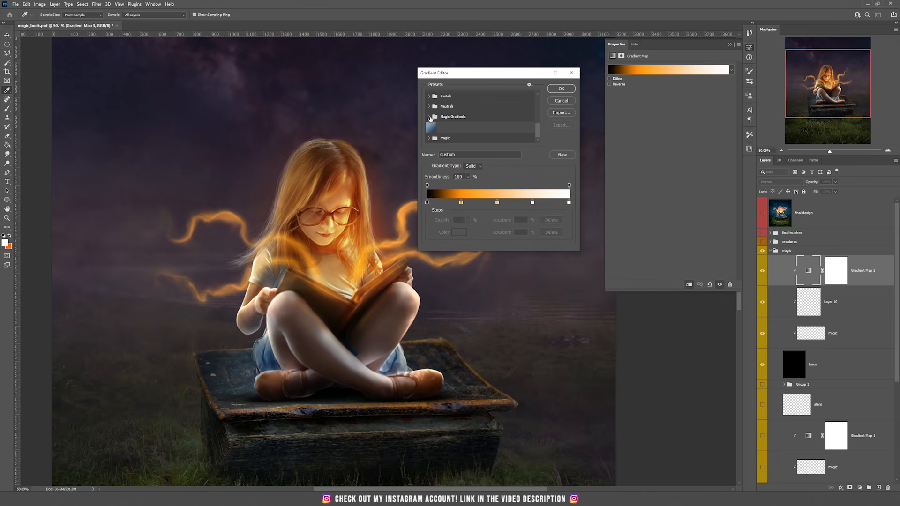
click(429, 117)
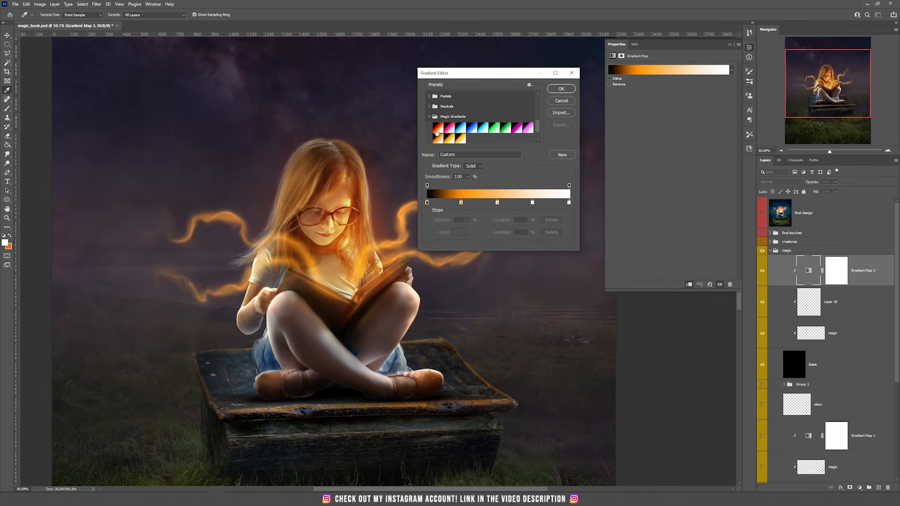
- Try the red, pink, blue, green, purple and orange presets from Magic Gradients in turn on the magic streaks
click(437, 132)
drag(472, 79, 495, 72)
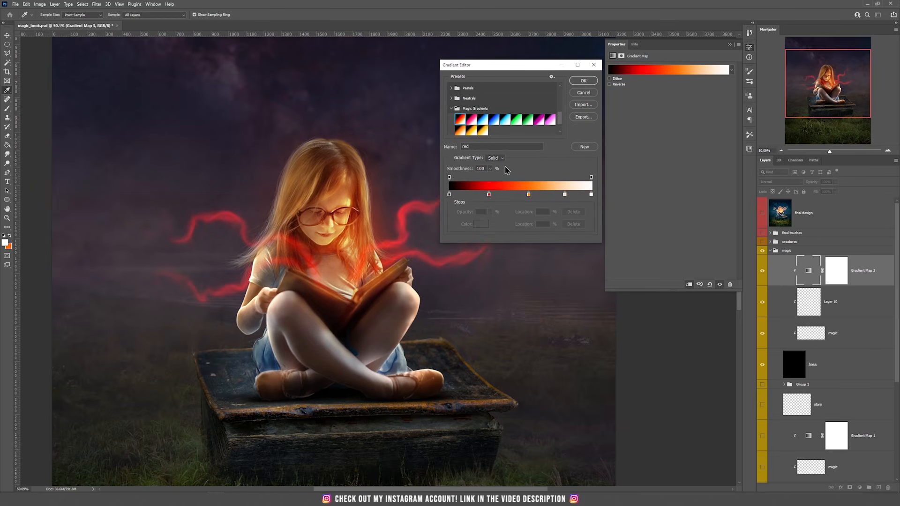
click(472, 120)
click(483, 121)
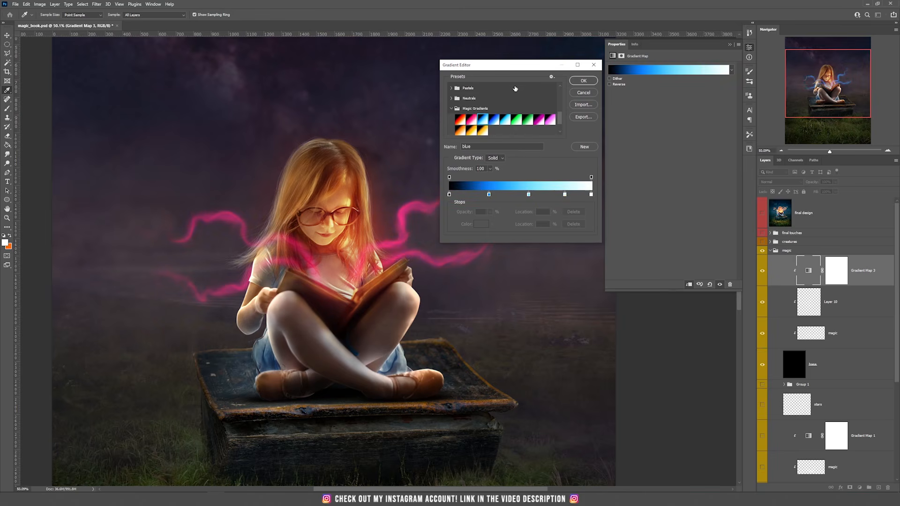
drag(522, 66, 598, 76)
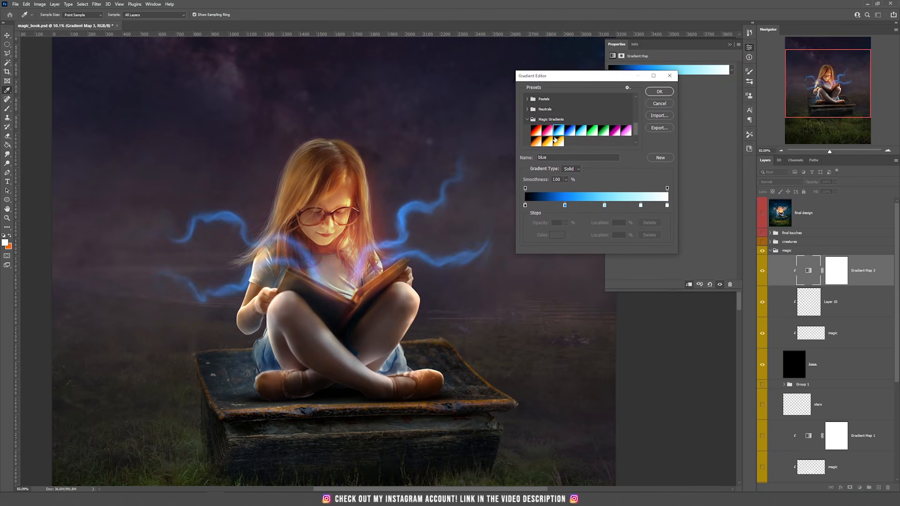
click(569, 131)
click(581, 132)
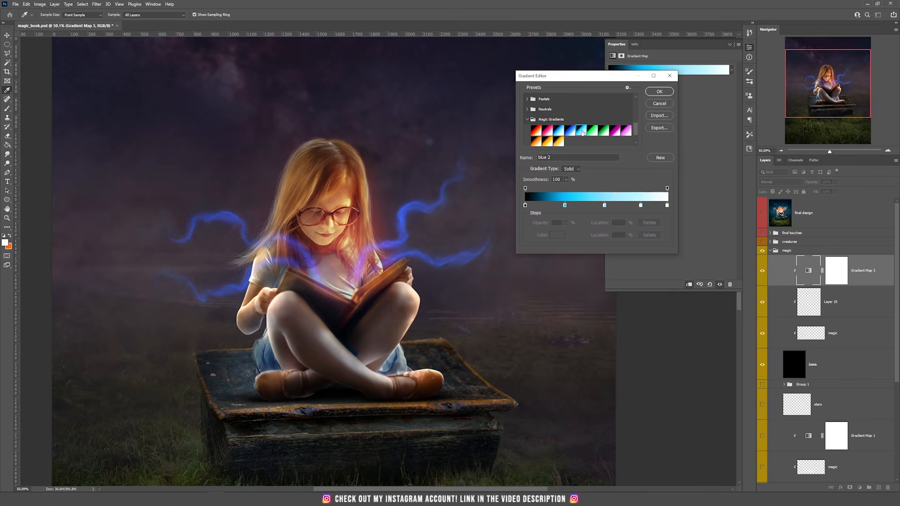
click(591, 132)
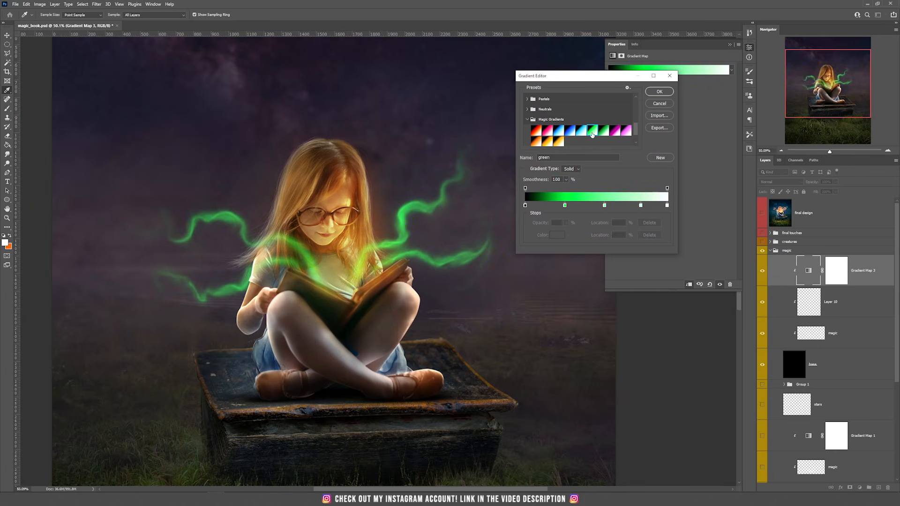
click(606, 132)
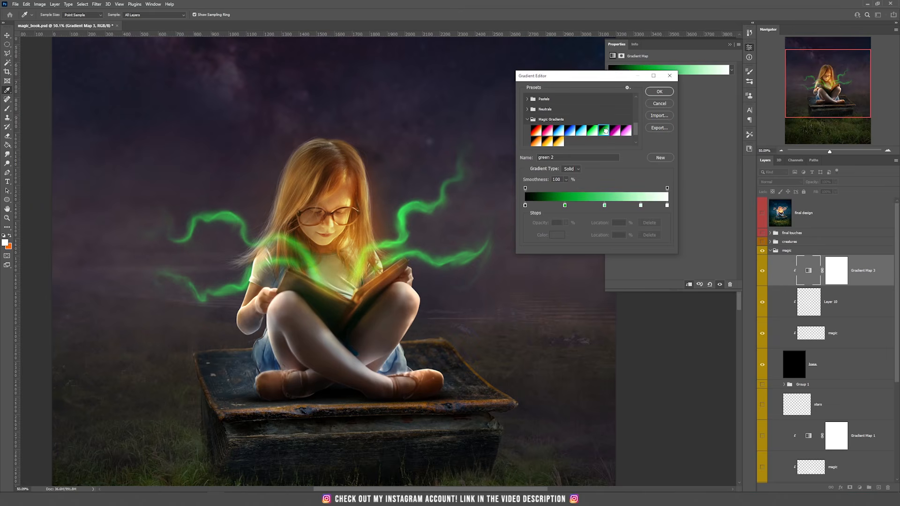
click(617, 133)
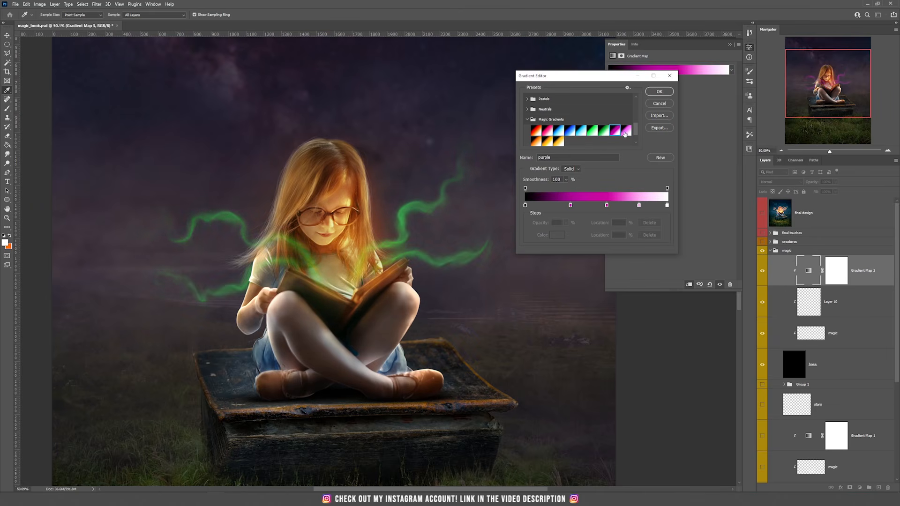
click(627, 131)
click(535, 141)
click(547, 141)
click(559, 141)
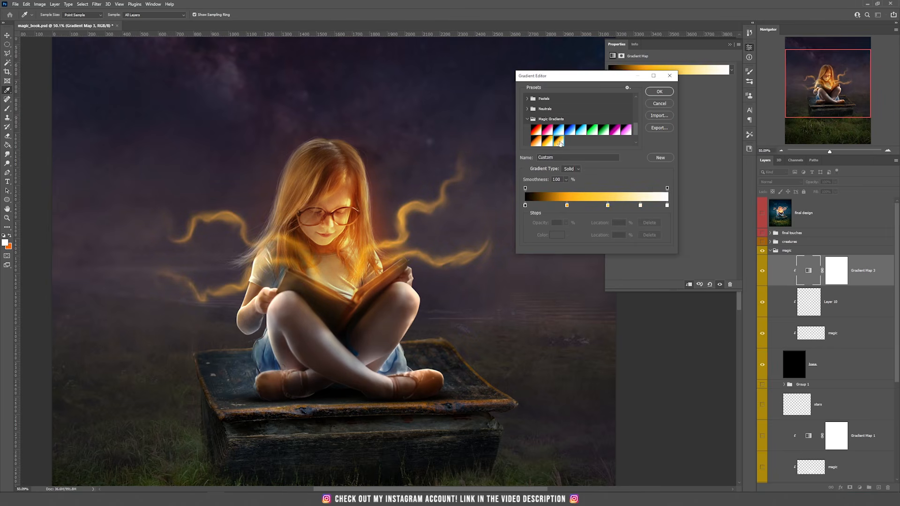
click(547, 145)
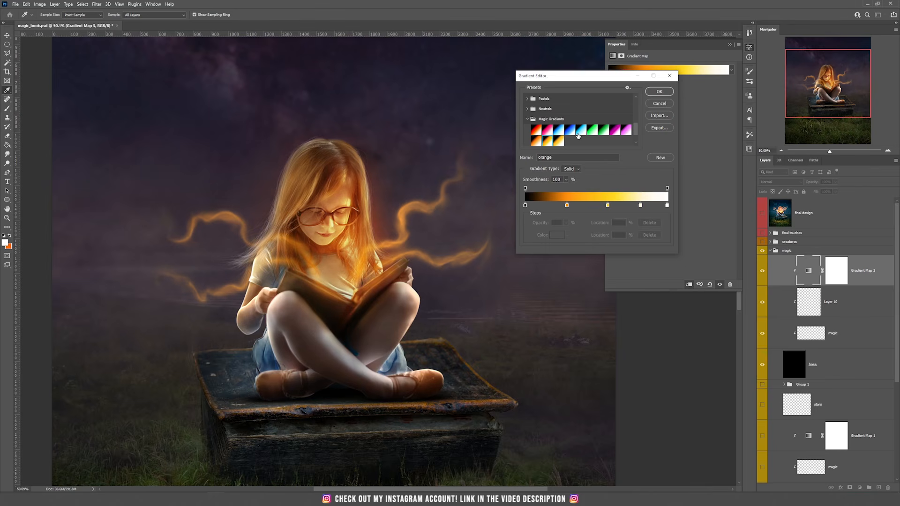
click(580, 134)
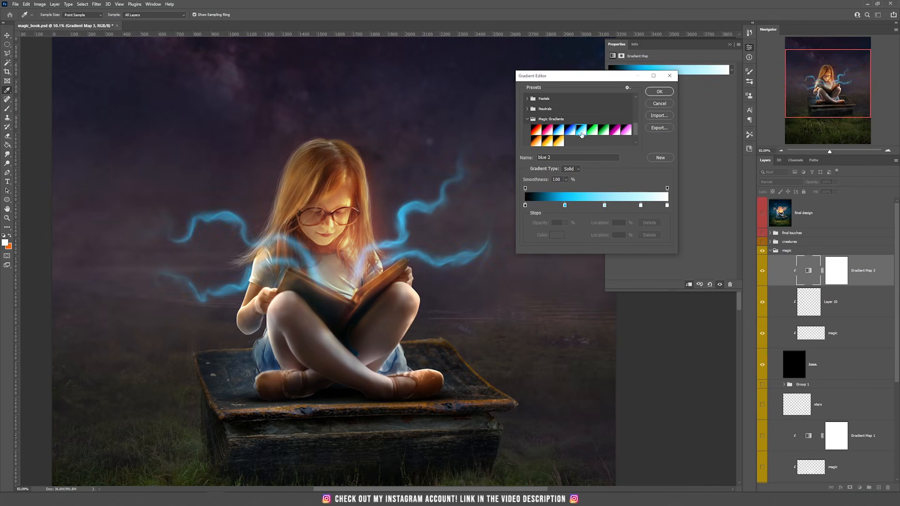
- Apply the orange preset from Magic Gradients to Gradient Map 3 and accept the gradient
click(547, 141)
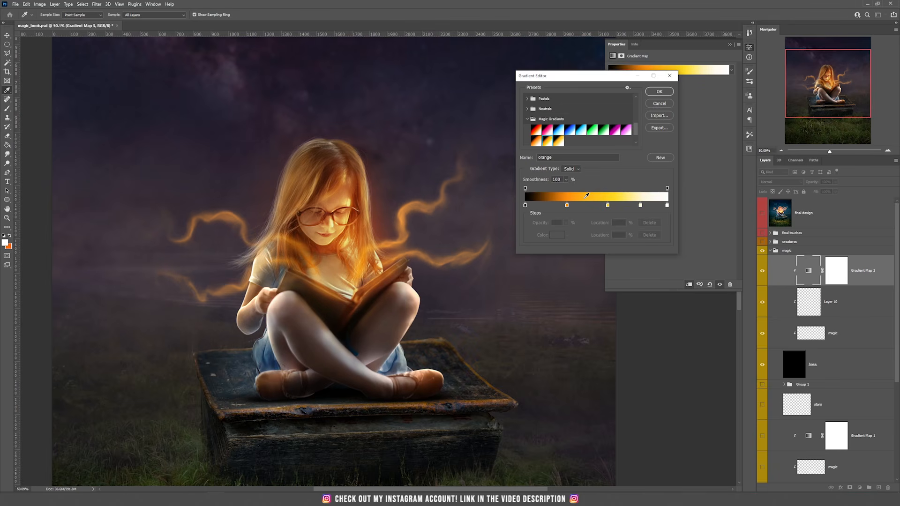
click(659, 91)
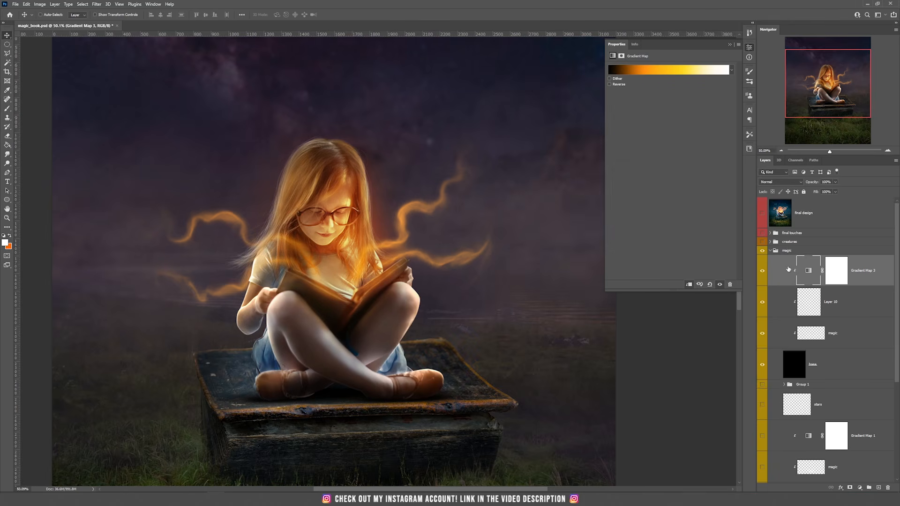
- Group the layers from Gradient Map 3 down to base inside the magic group, and hide the new group
click(770, 251)
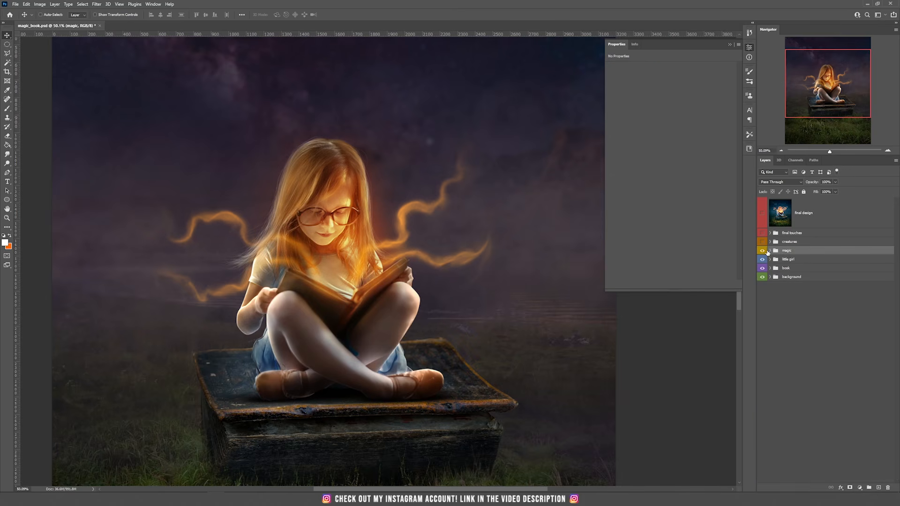
click(770, 251)
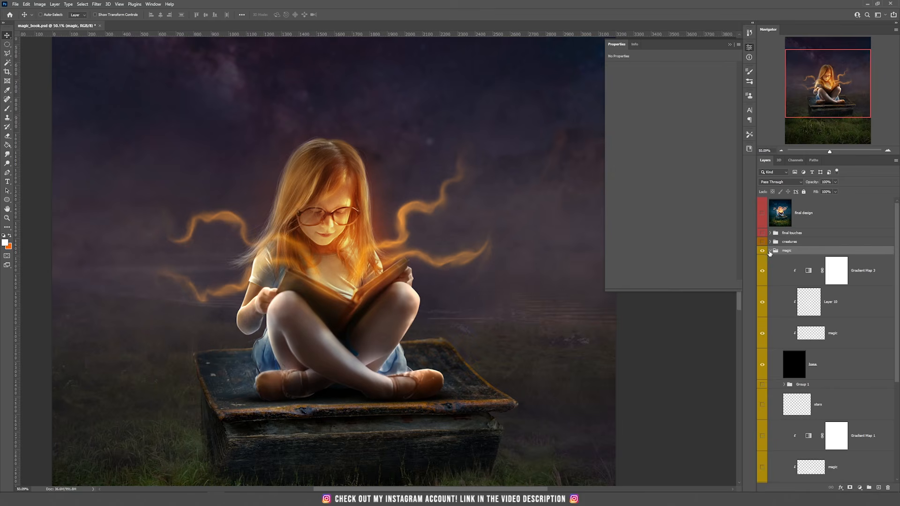
click(854, 273)
shift+click(840, 369)
key(ctrl+g)
click(762, 260)
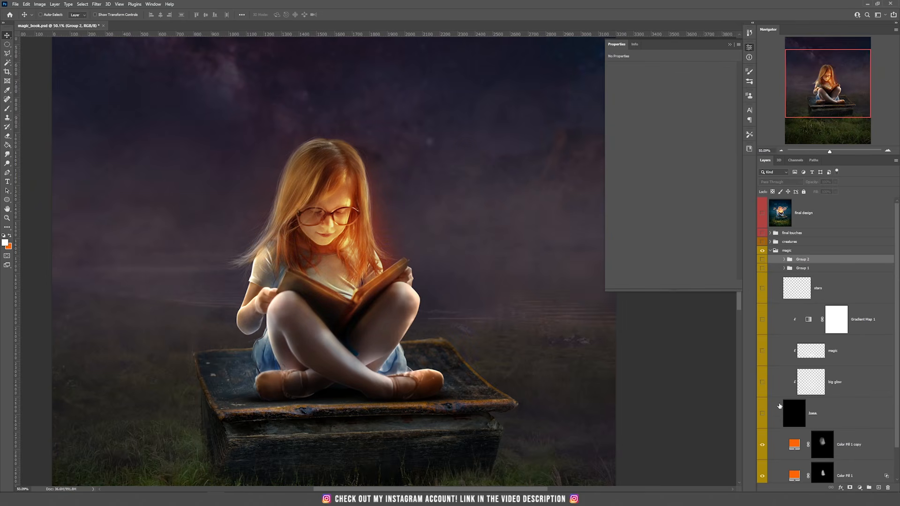
- Show the earlier magic layers from base up to stars, and compare the picture with the stars layer hidden and shown
drag(763, 416, 759, 326)
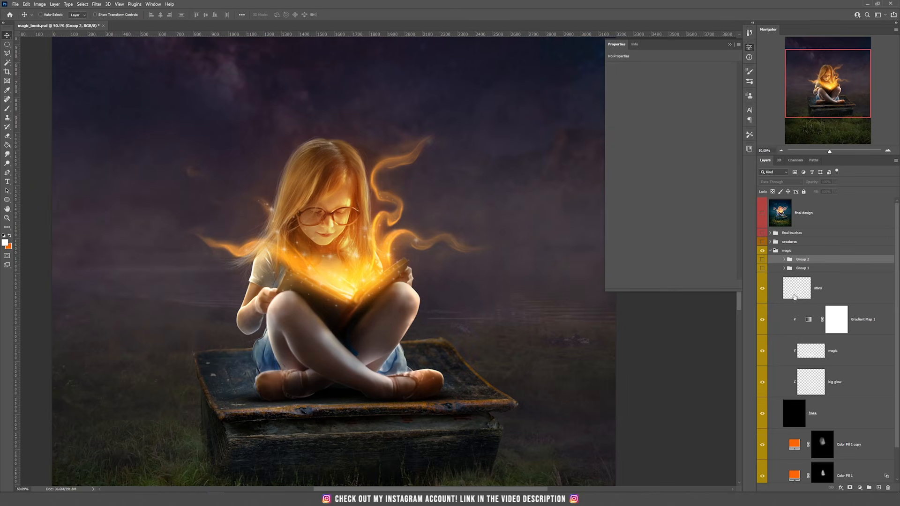
click(762, 288)
scroll(253, 242, up, 2)
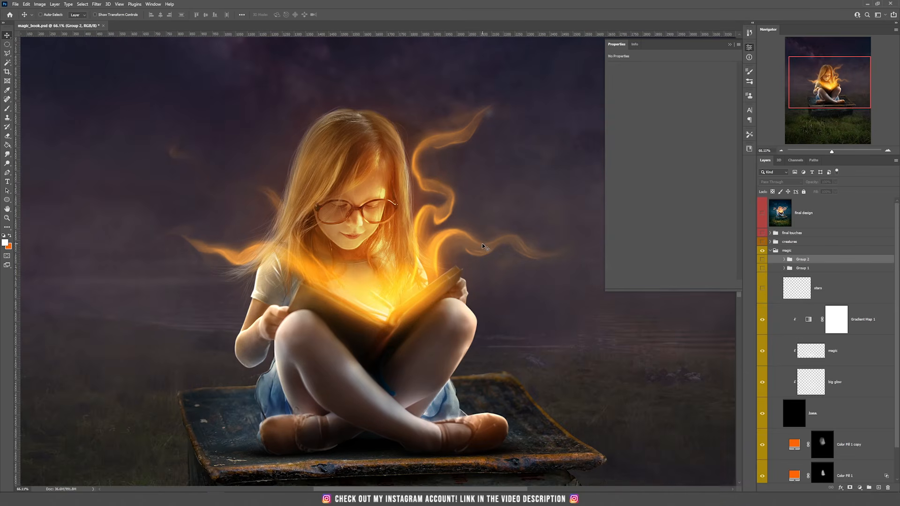
click(791, 294)
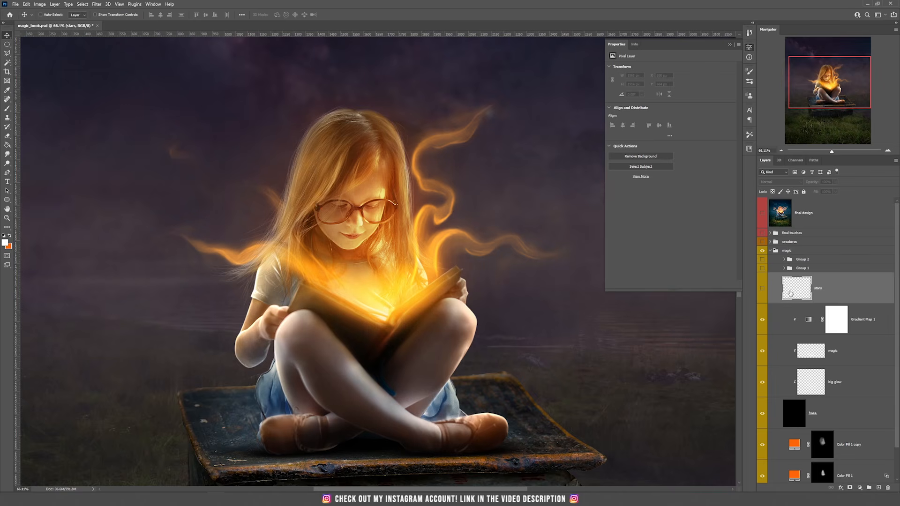
click(763, 289)
key(b)
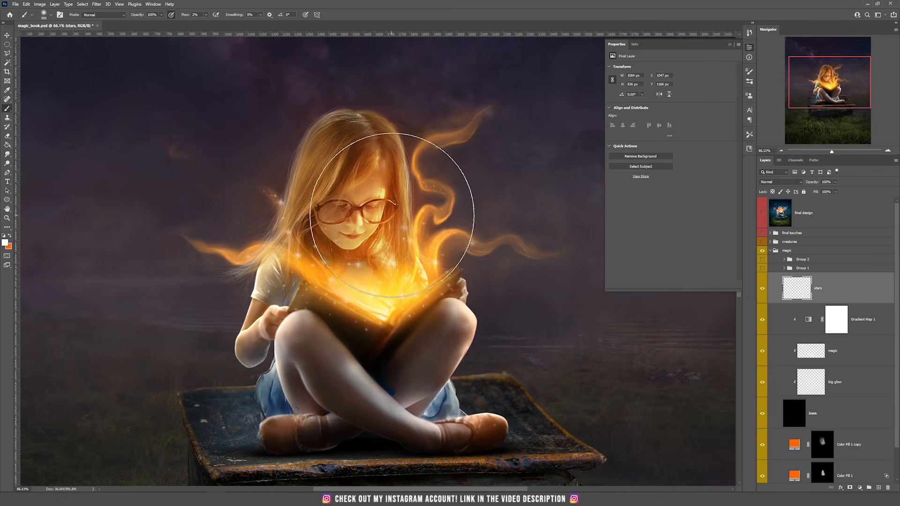
key(v)
mouse_move(407, 224)
mouse_down()
mouse_move(518, 177)
mouse_move(516, 162)
mouse_move(423, 302)
mouse_up()
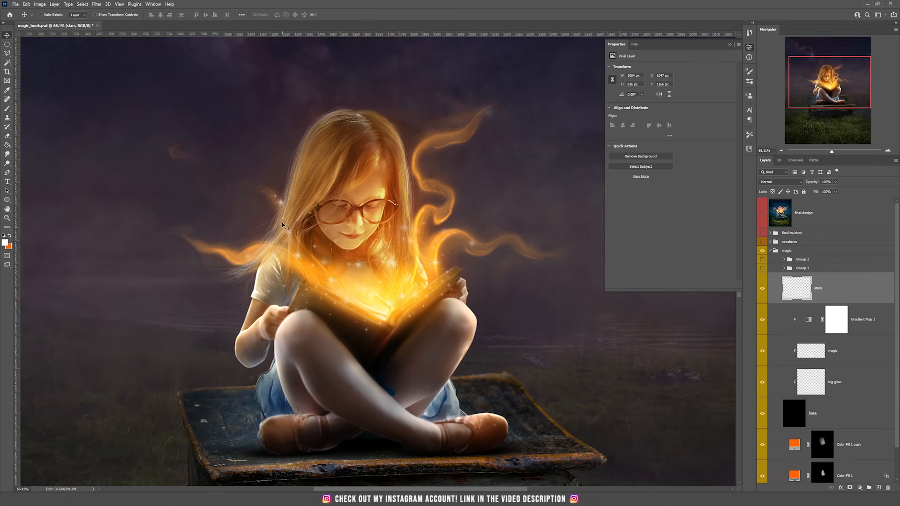
- Add a new empty layer above the stars layer and hide the stars layer
key(b)
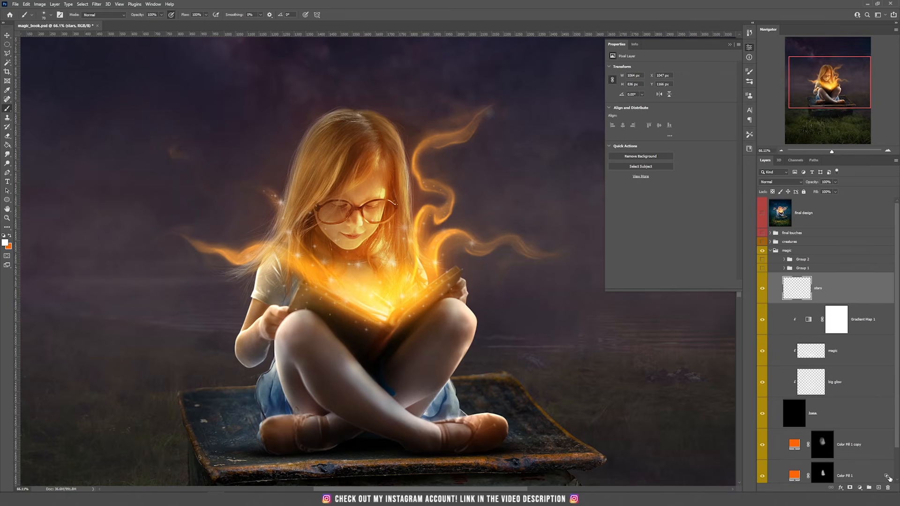
click(879, 487)
click(762, 321)
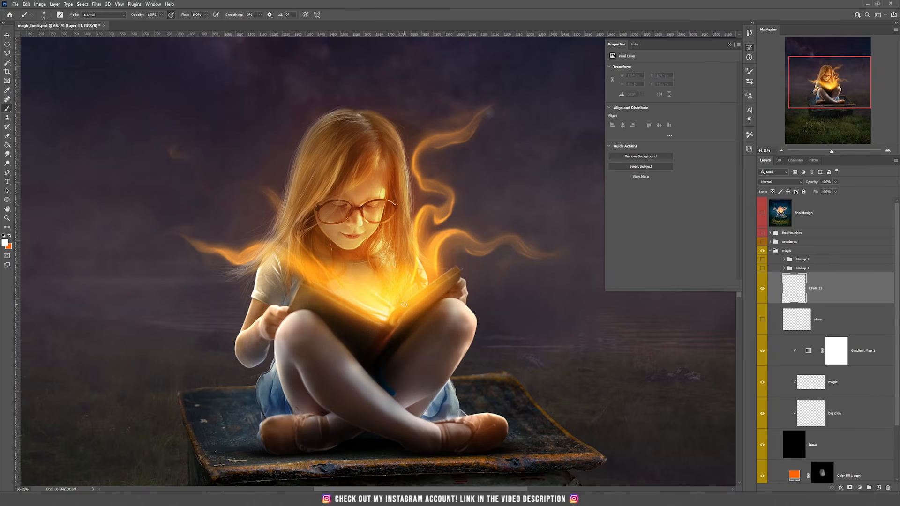
- Choose the sparkle-shaped brush from the General Brushes set for painting
right_click(237, 200)
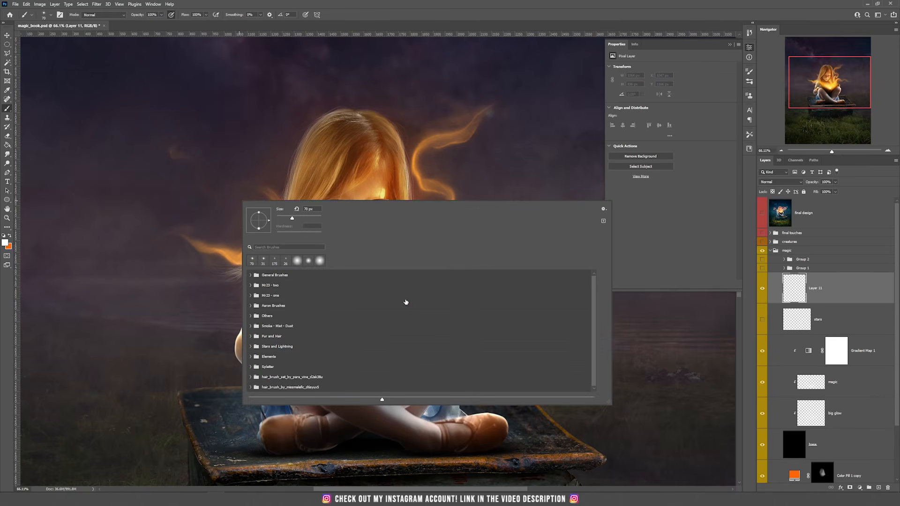
click(250, 275)
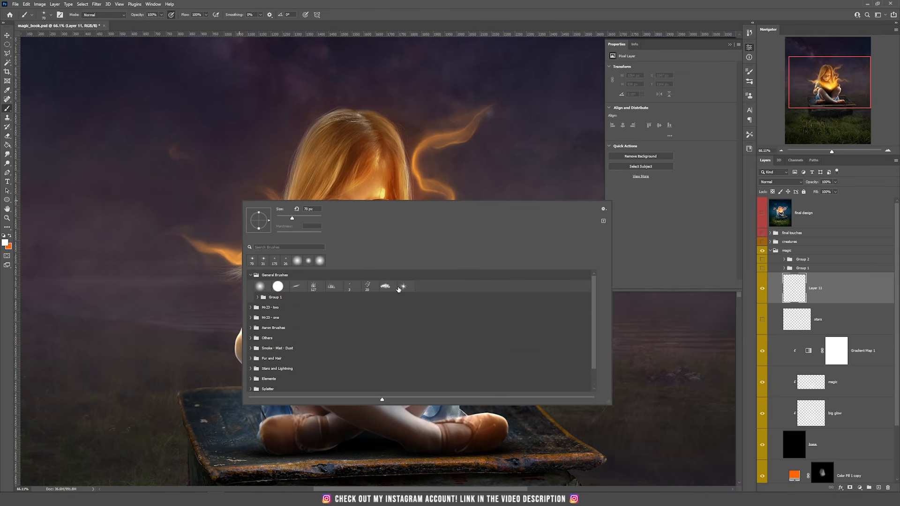
click(402, 286)
key(Return)
- Stamp white sparkles on the new layer along the book's edges and the orange wisps beside the girl's hair
click(414, 94)
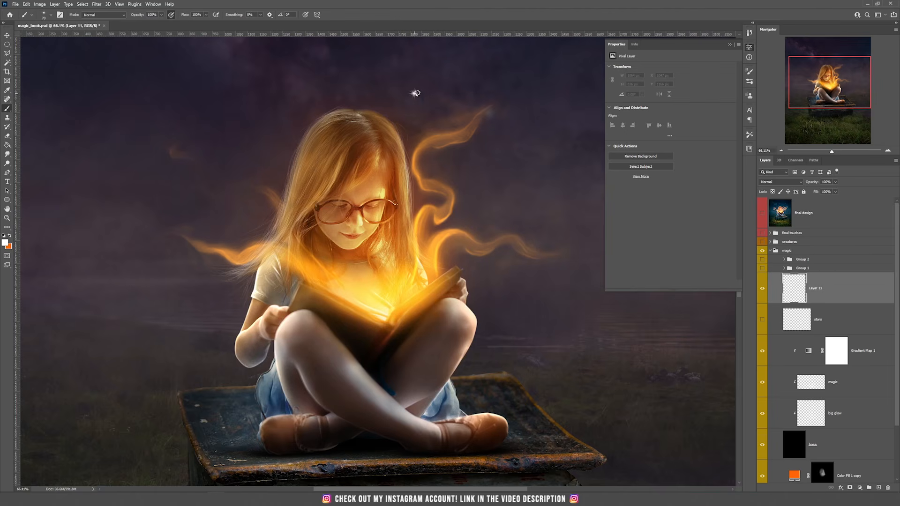
key(ctrl+z)
click(309, 283)
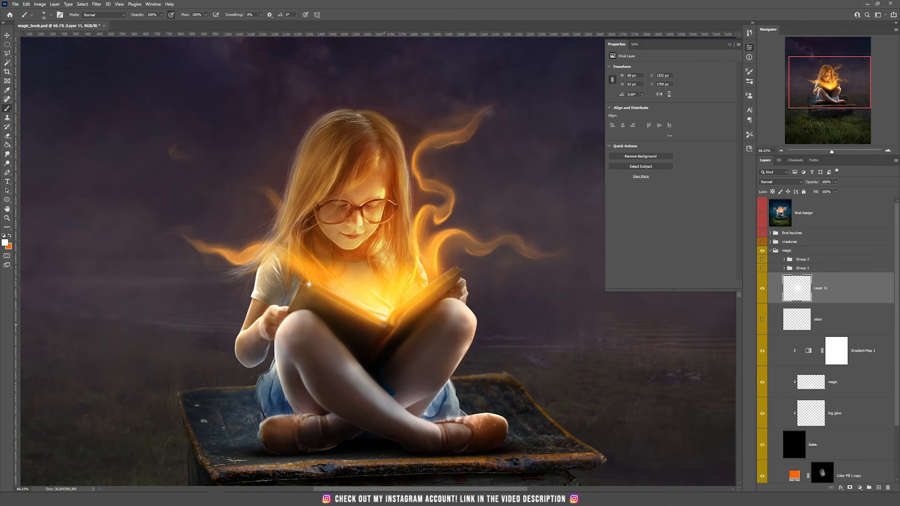
click(400, 284)
click(436, 284)
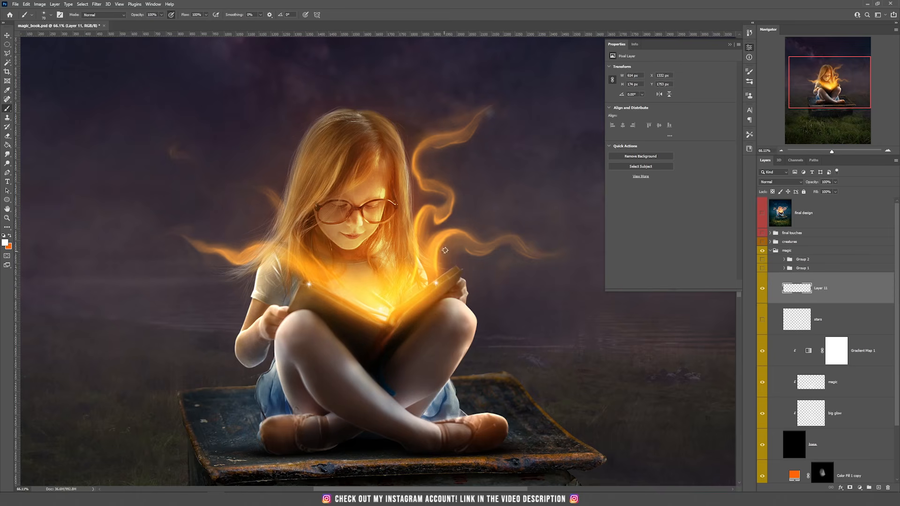
click(438, 244)
click(449, 202)
click(425, 212)
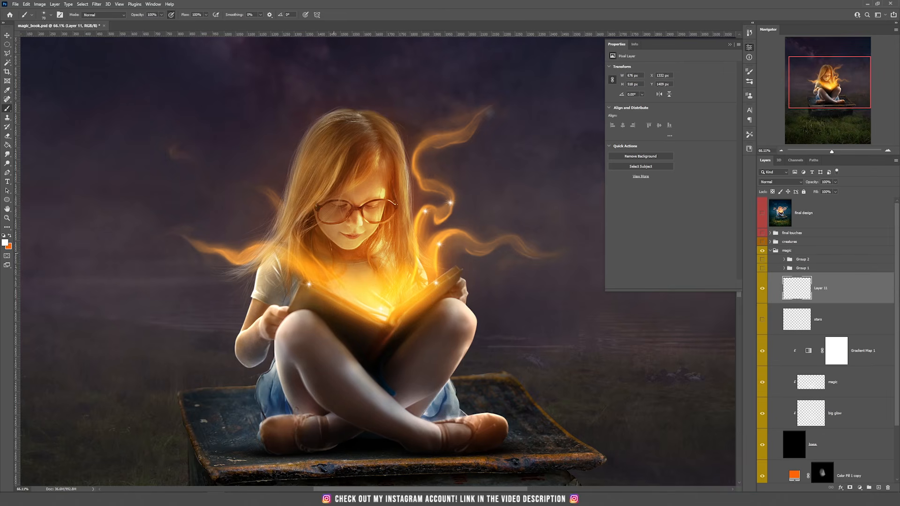
- Stamp more, partly smaller white sparkles over the girl's hair, the book's glow and the wisps on both sides of her
click(301, 226)
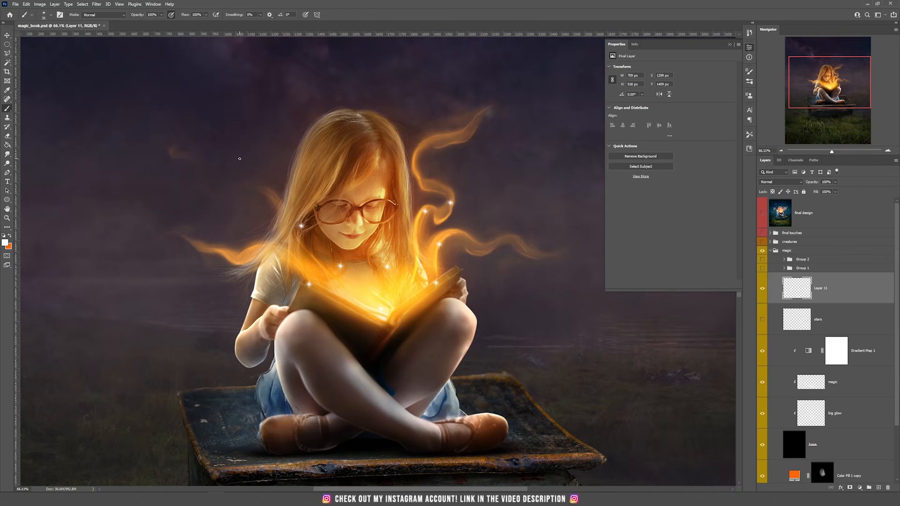
click(289, 255)
click(254, 258)
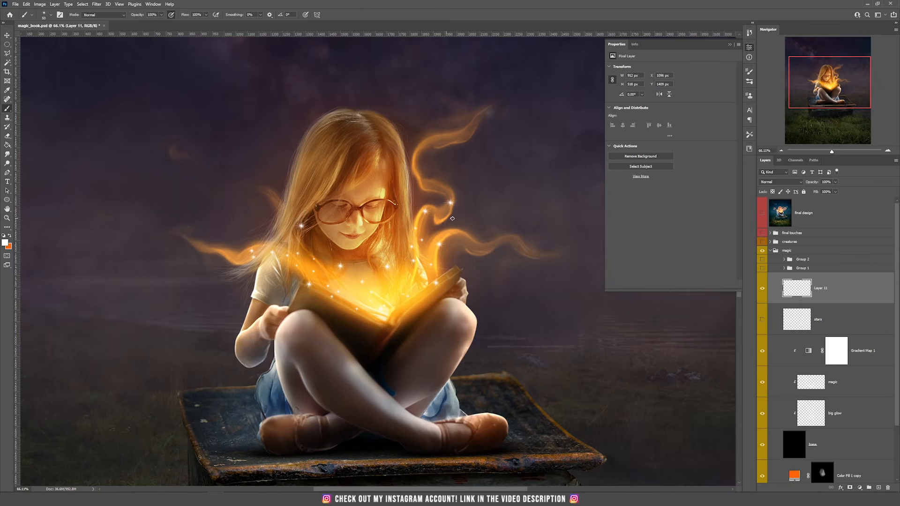
click(476, 246)
click(503, 240)
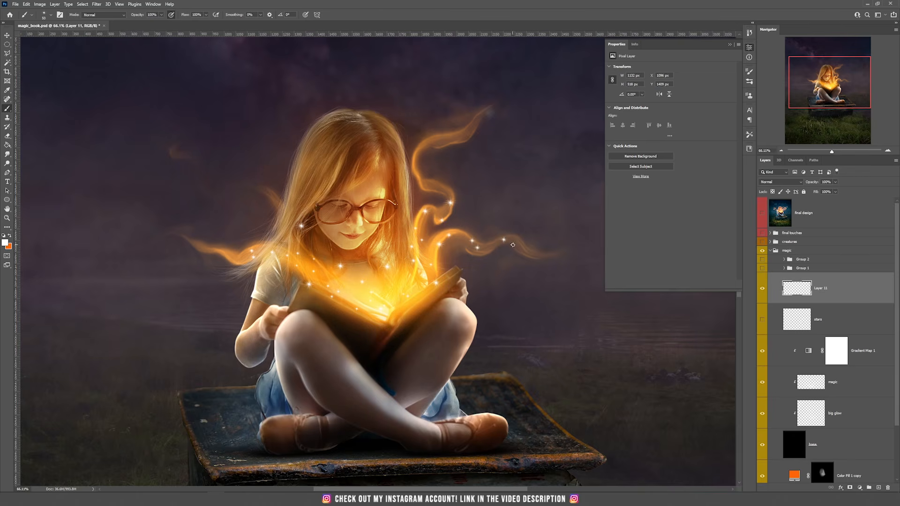
click(429, 188)
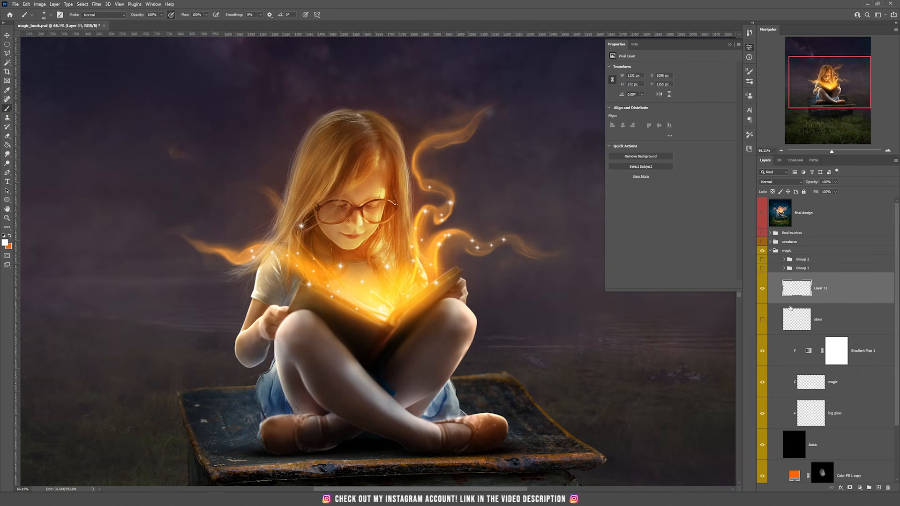
- Lower the opacity of the new sparkle layer to 42%
key(v)
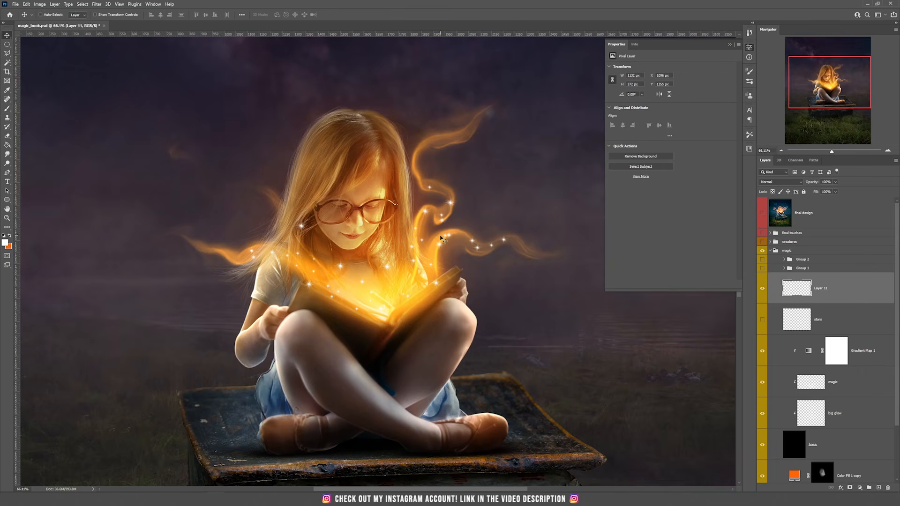
click(835, 182)
drag(838, 190, 818, 194)
scroll(551, 239, down, 1)
scroll(551, 239, up, 1)
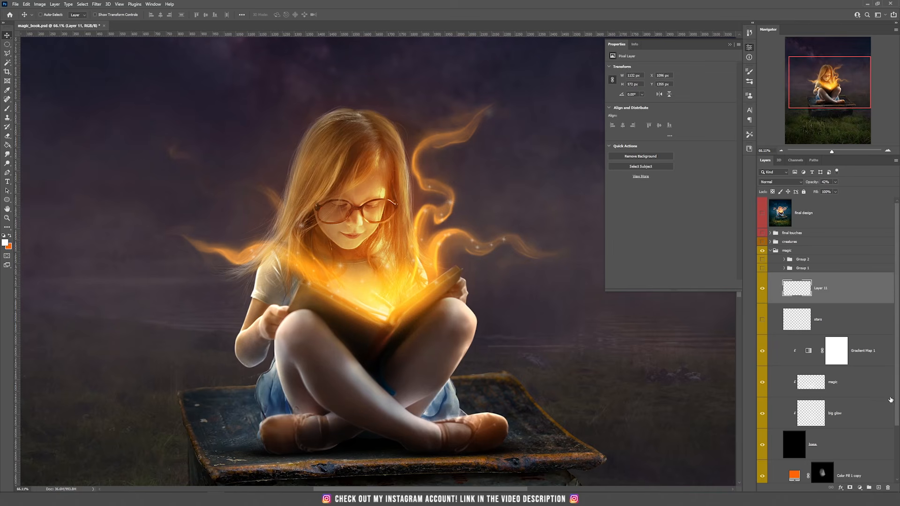
- Delete the newly painted sparkle layer and show the earlier stars layer
click(889, 489)
click(766, 290)
scroll(482, 263, down, 2)
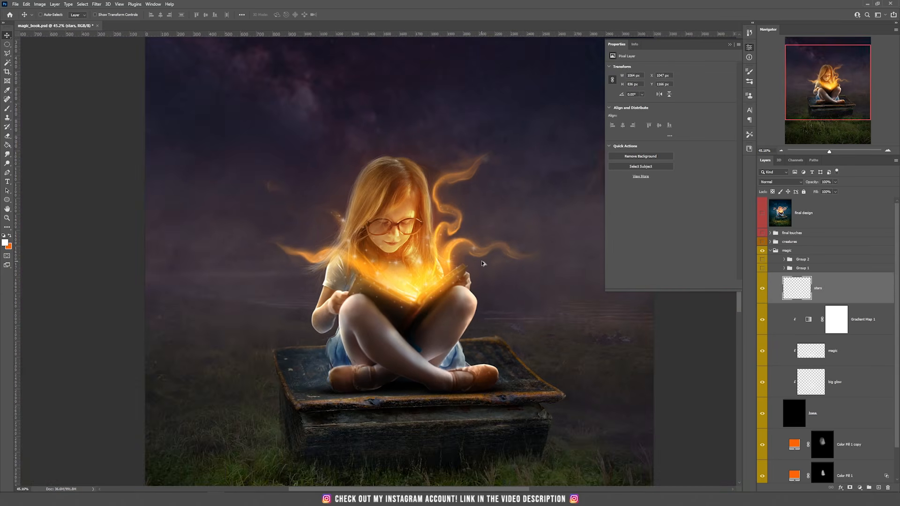
scroll(482, 263, down, 1)
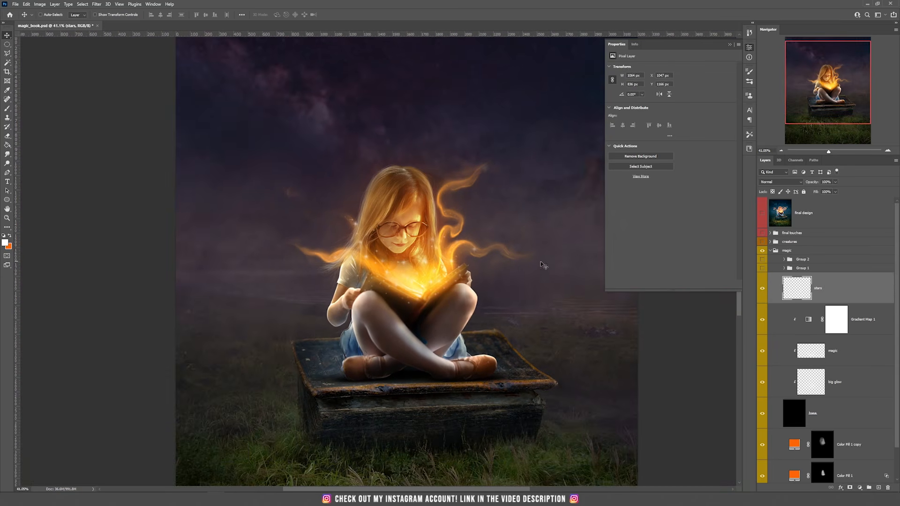
- Expand and show the creatures group, and examine the glowing dragon and unicorn around the girl
click(770, 242)
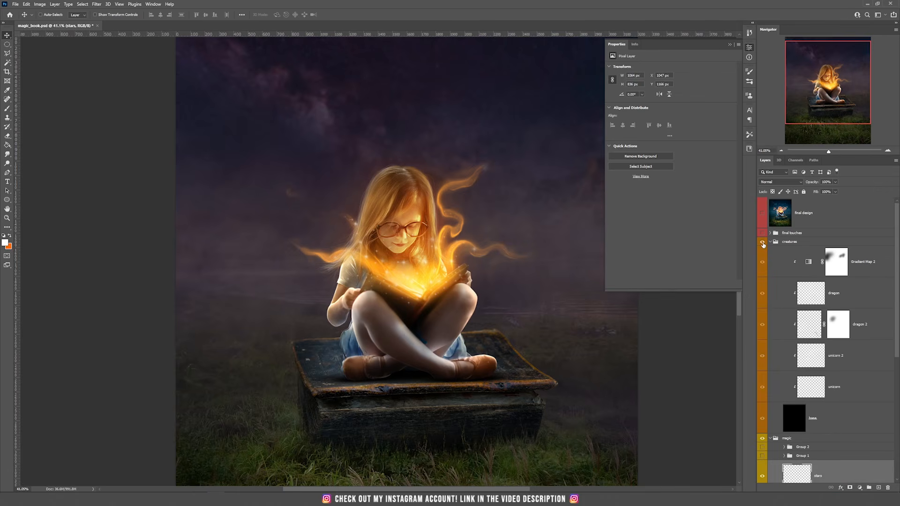
click(762, 242)
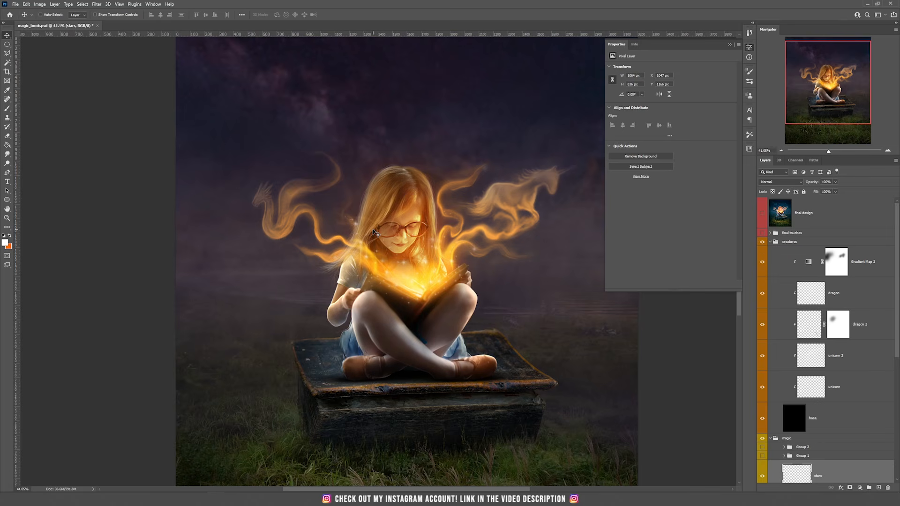
scroll(375, 232, up, 4)
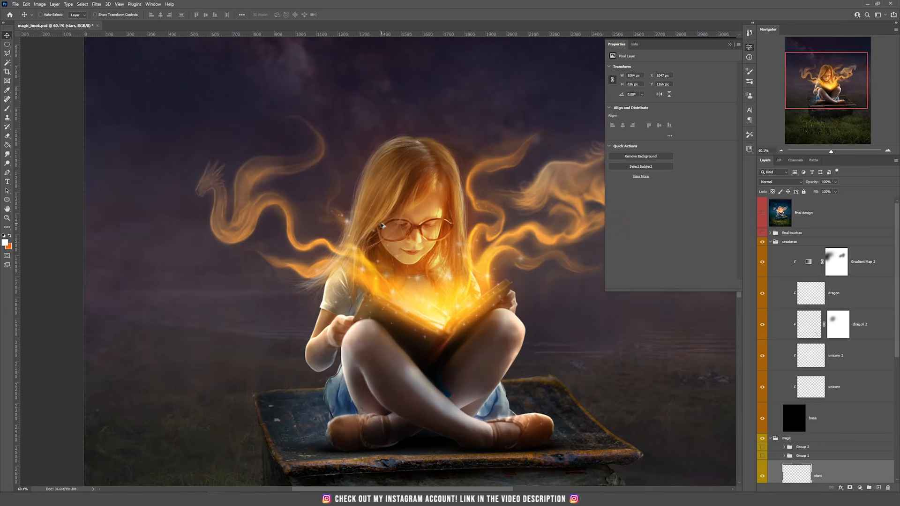
scroll(381, 226, down, 2)
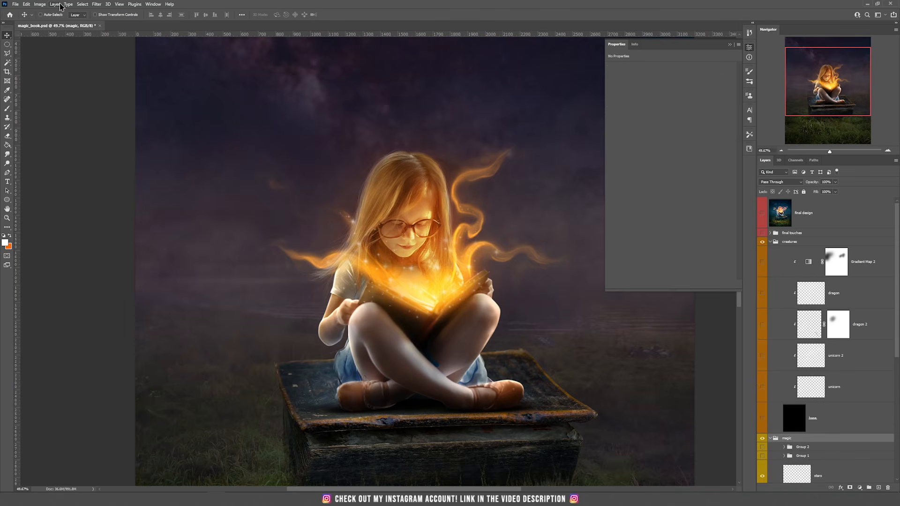
- Create a new layer inside the magic group in a lightening blend mode, filled with that mode's neutral black
click(55, 5)
mouse_move(70, 12)
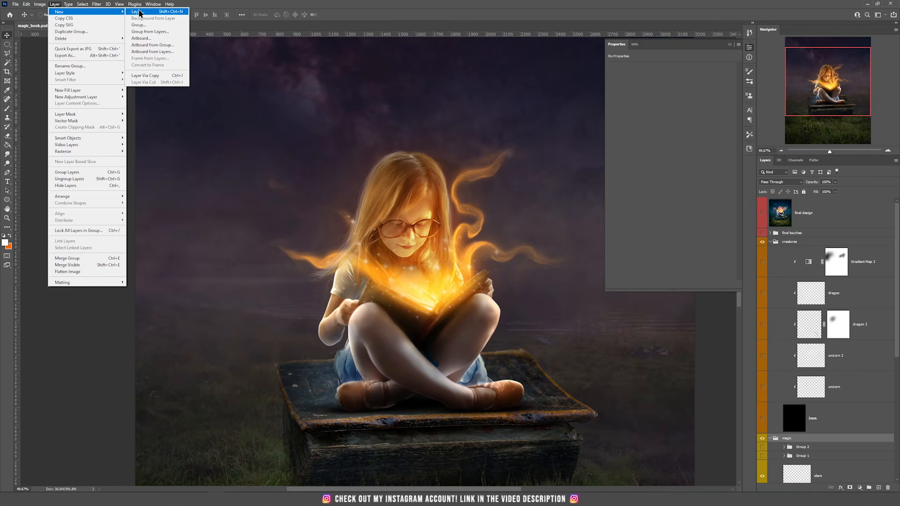
click(141, 12)
click(399, 179)
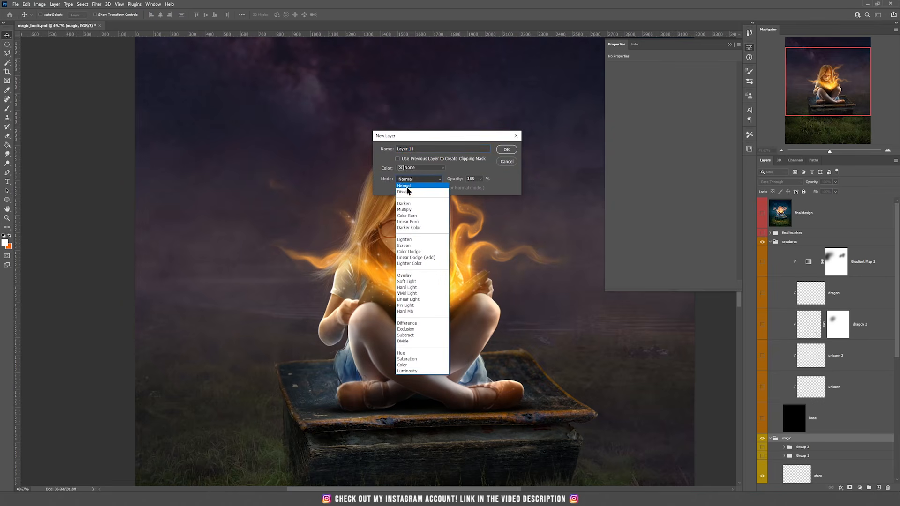
click(420, 241)
click(423, 189)
click(506, 150)
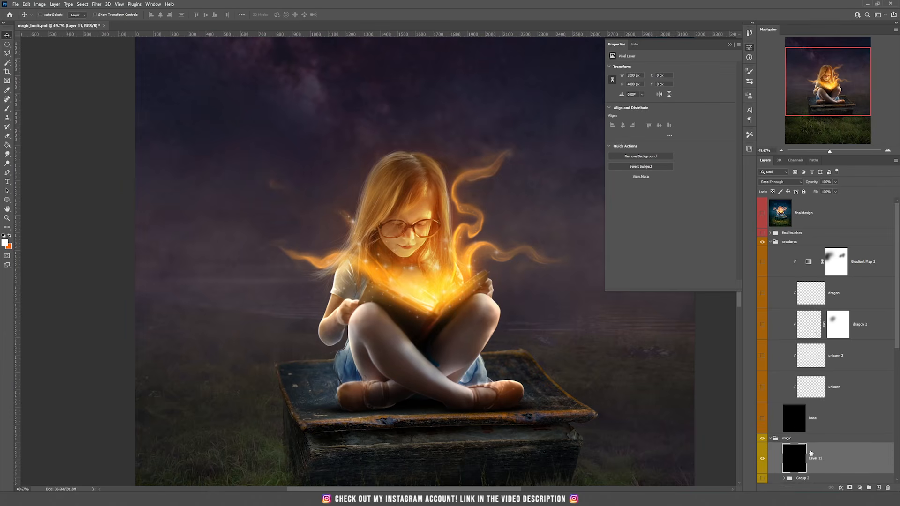
- Add a new empty layer above the black layer and a Gradient Map adjustment layer on top of it
scroll(834, 422, down, 3)
click(878, 487)
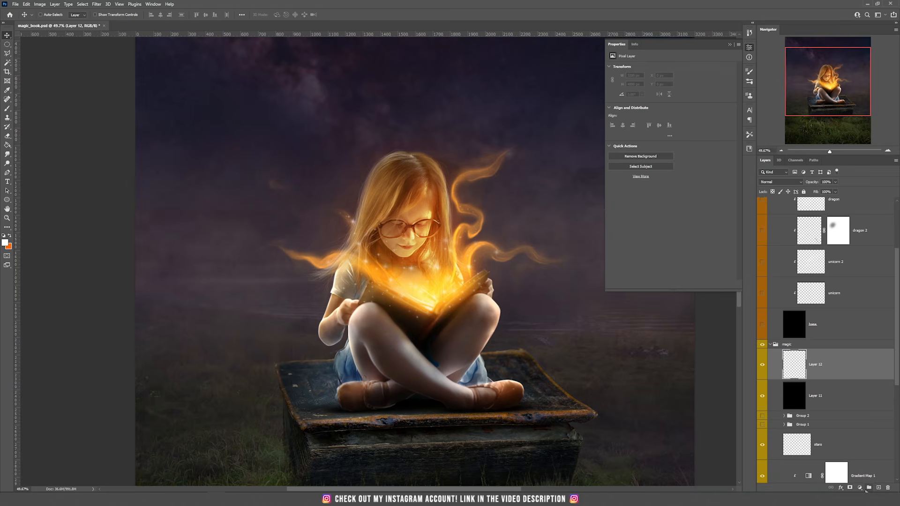
click(860, 487)
click(861, 478)
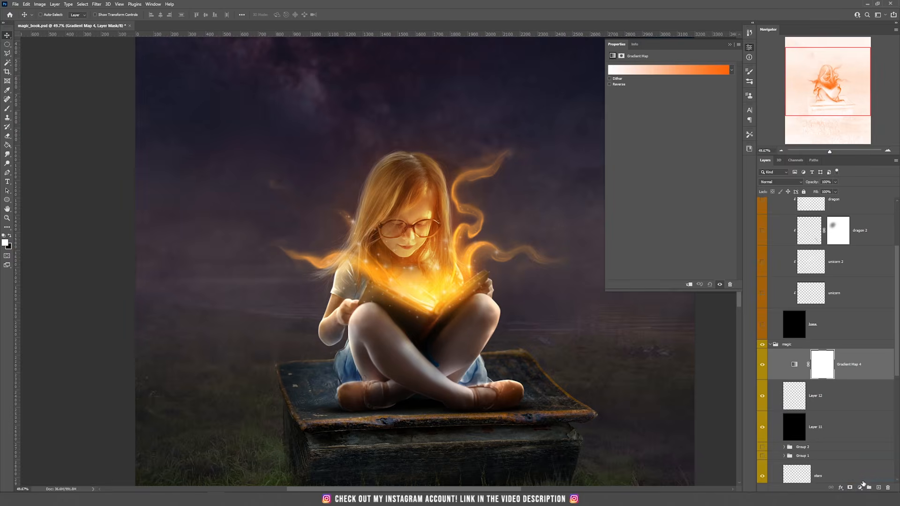
- Set the Gradient Map's start color to black 000000 and its end color to white ffffff
click(641, 72)
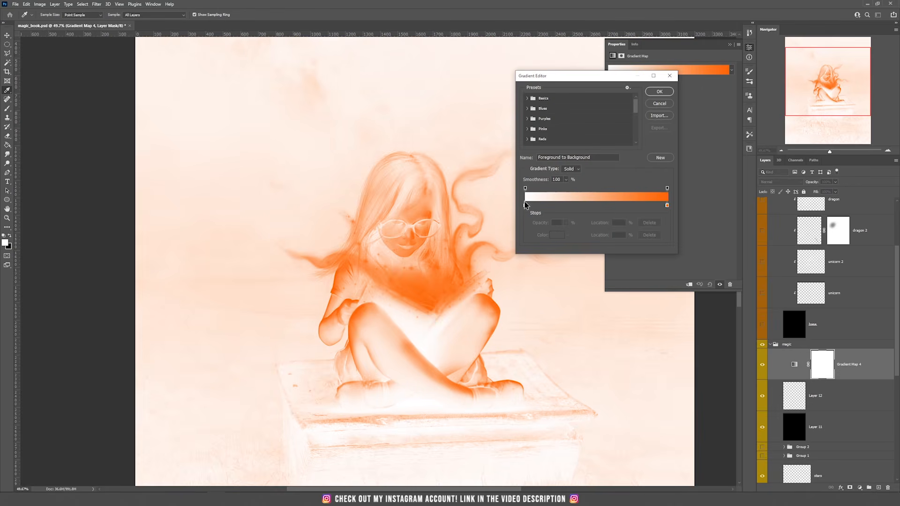
double_click(524, 206)
drag(659, 343, 675, 386)
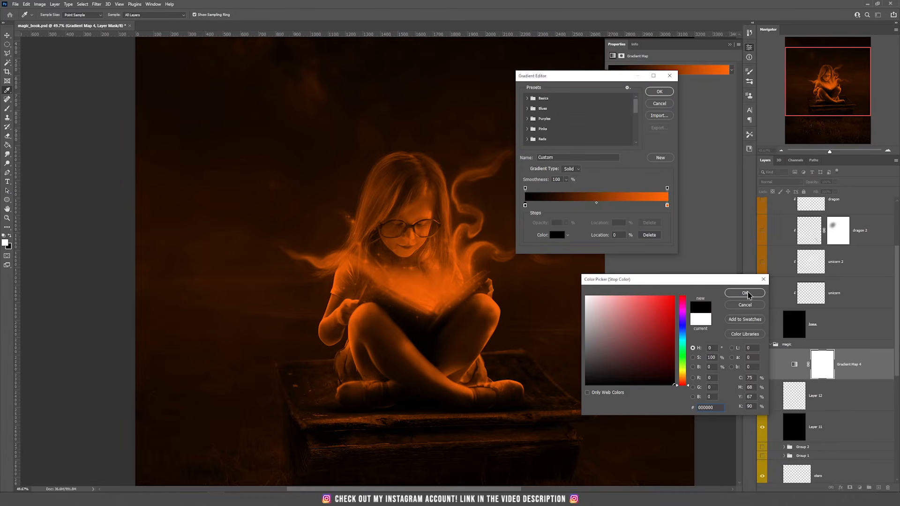
click(744, 293)
double_click(667, 205)
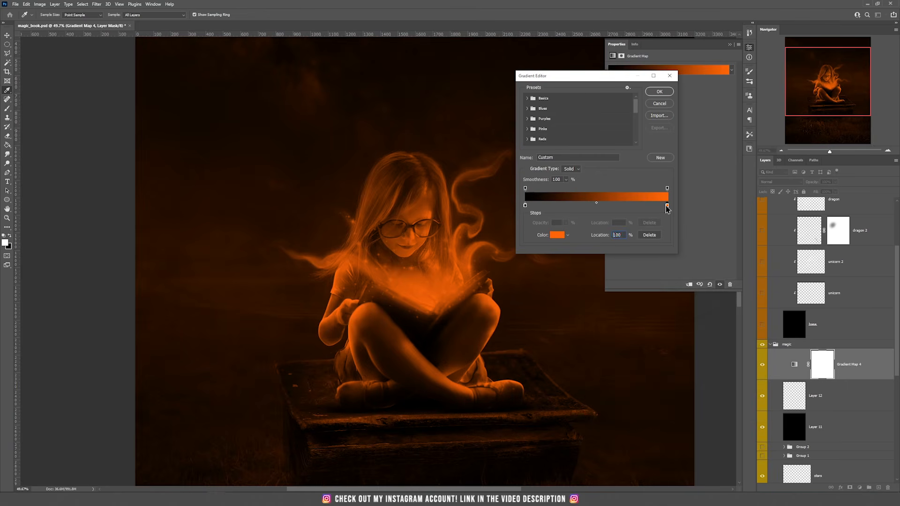
text(ffffff)
click(744, 293)
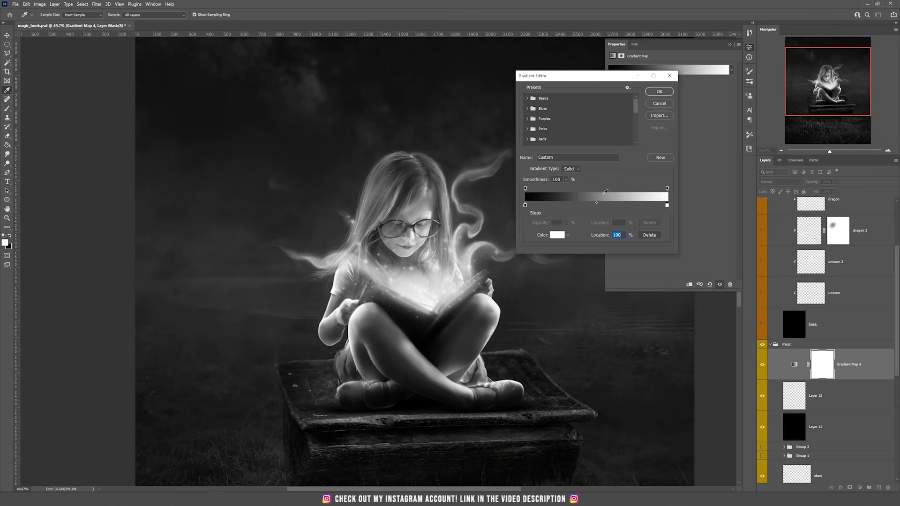
- Add two gradient color stops: orange ff6600 at 23% and light orange ffb686 at 51%
click(558, 204)
double_click(558, 205)
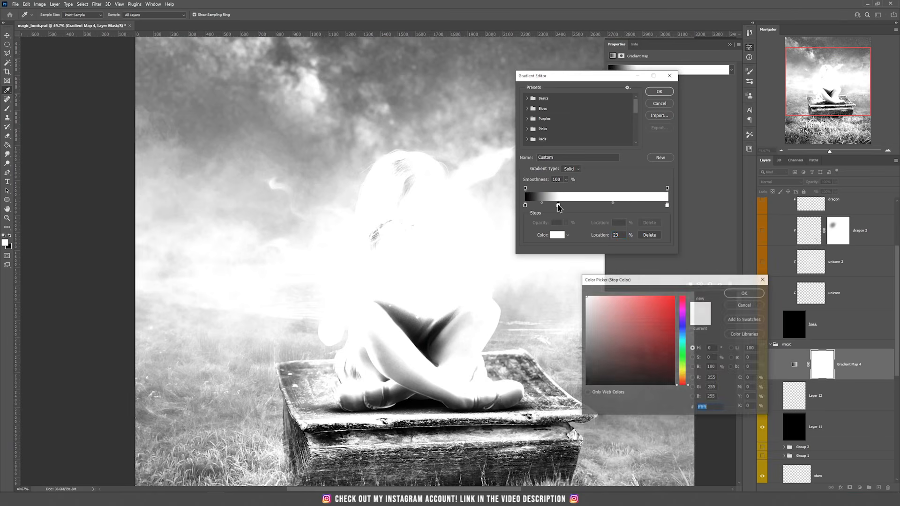
text(ff6600)
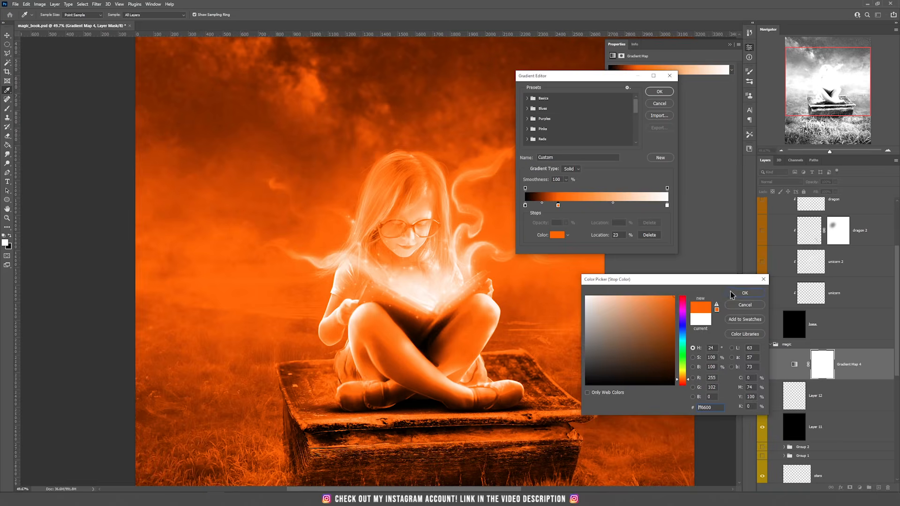
click(745, 293)
click(599, 205)
double_click(598, 205)
text(ffb686)
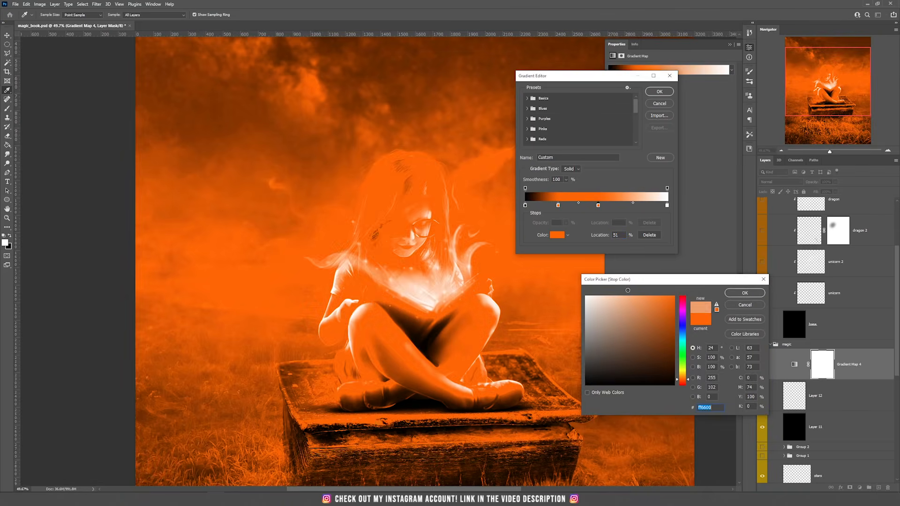
click(736, 296)
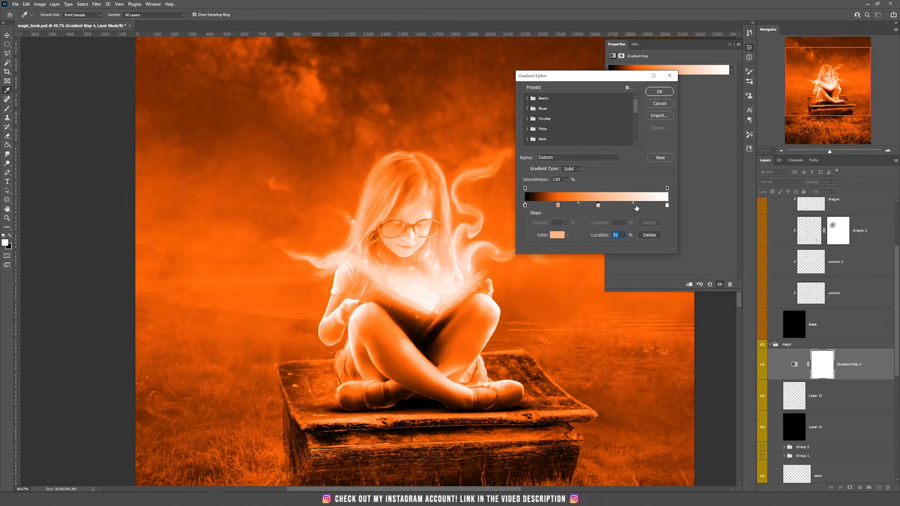
- Add a pale peach ffe9da color stop at 77% of the gradient
click(635, 205)
double_click(634, 205)
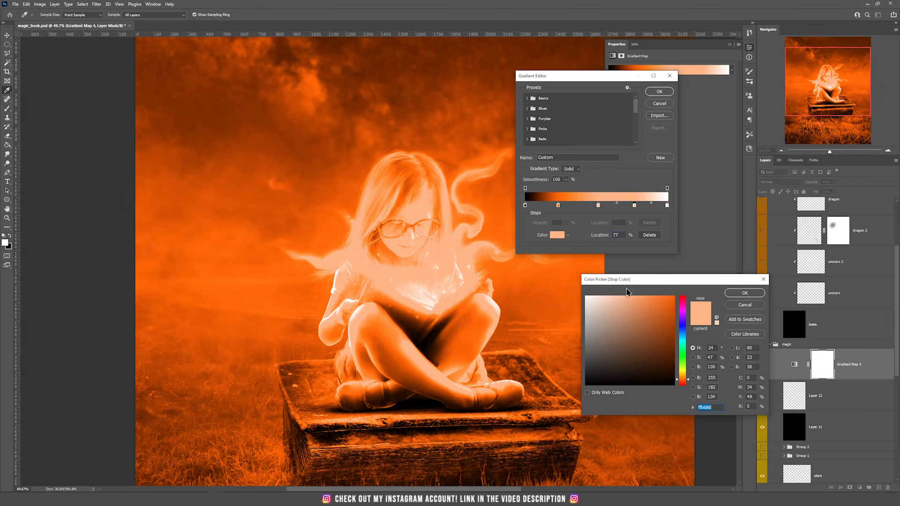
text(ffe5d3)
drag(597, 292, 598, 293)
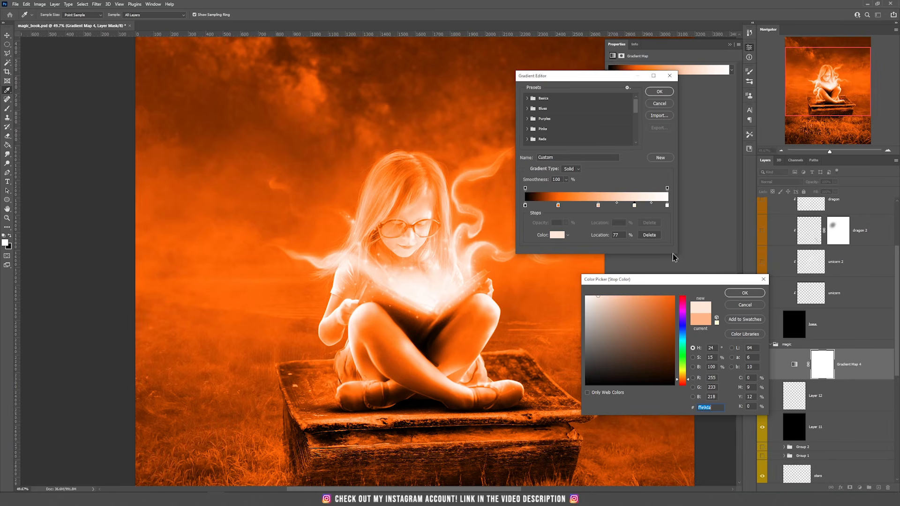
click(745, 293)
- Load the orange preset from the Magic Gradients set and apply it to the Gradient Map
scroll(560, 140, down, 5)
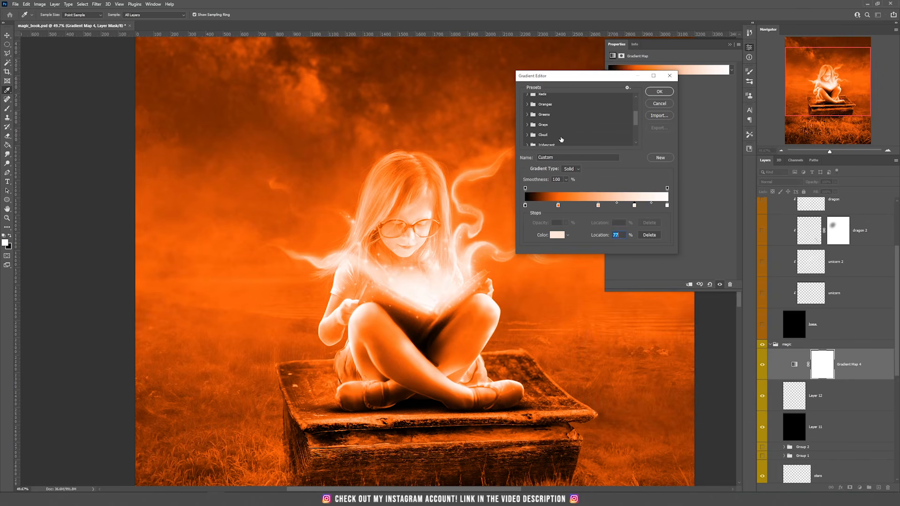
click(527, 120)
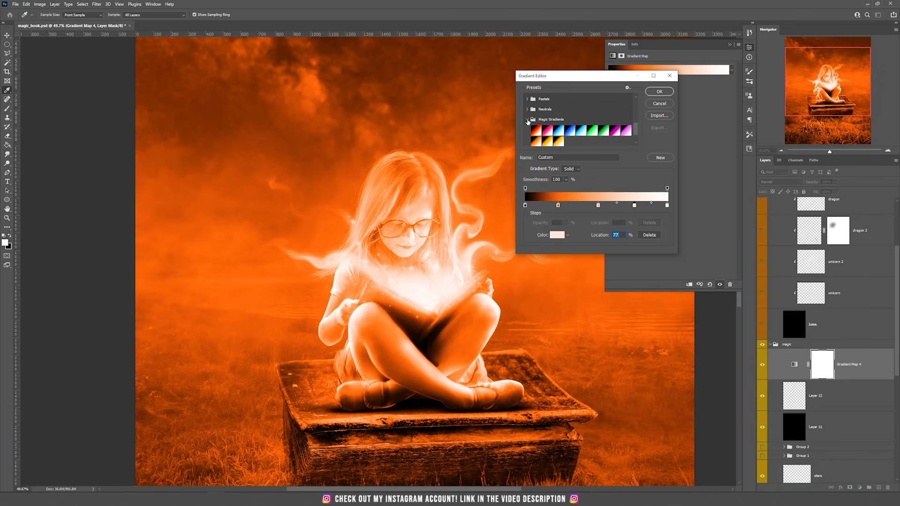
click(548, 142)
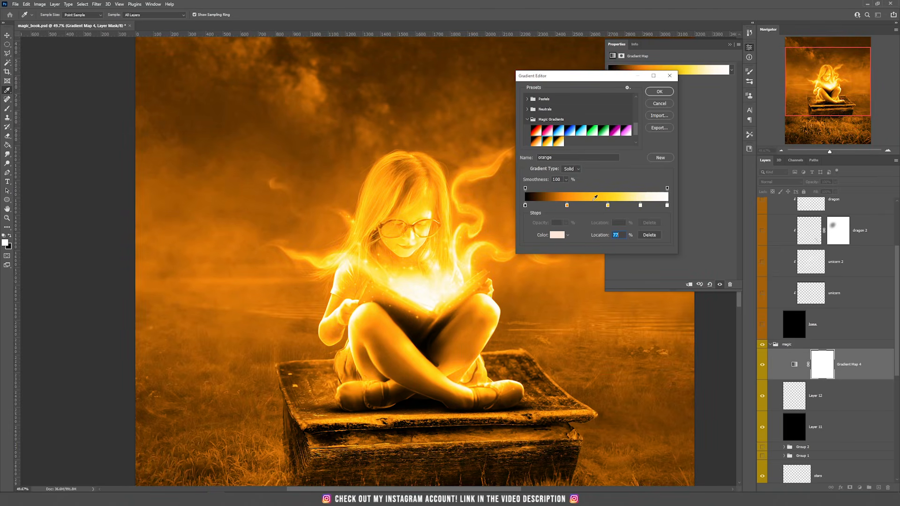
click(659, 92)
key(v)
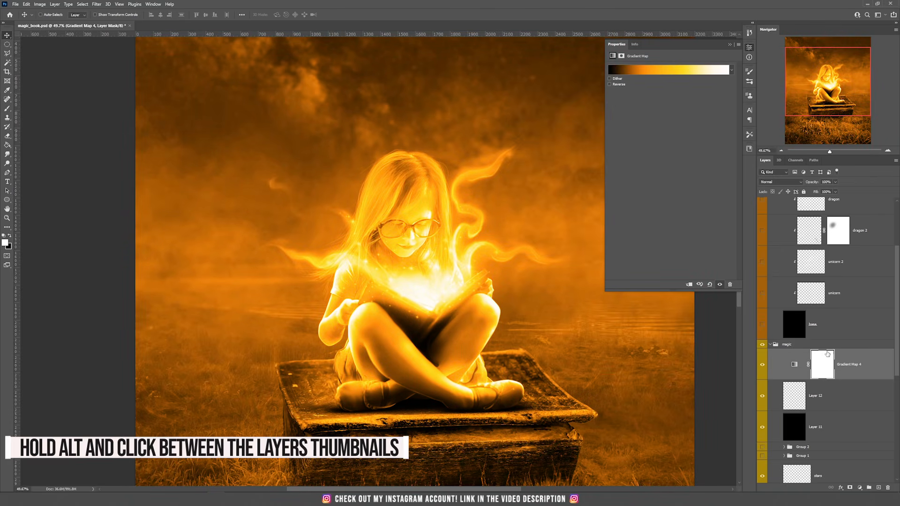
- Clip the orange Gradient Map and the empty layer to the black base layer, and make the base layer active
alt+click(803, 380)
alt+click(800, 411)
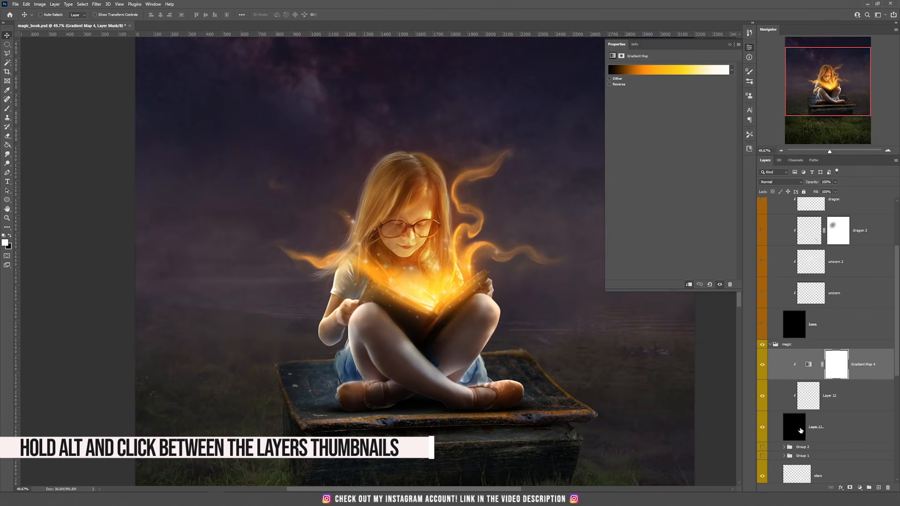
click(814, 426)
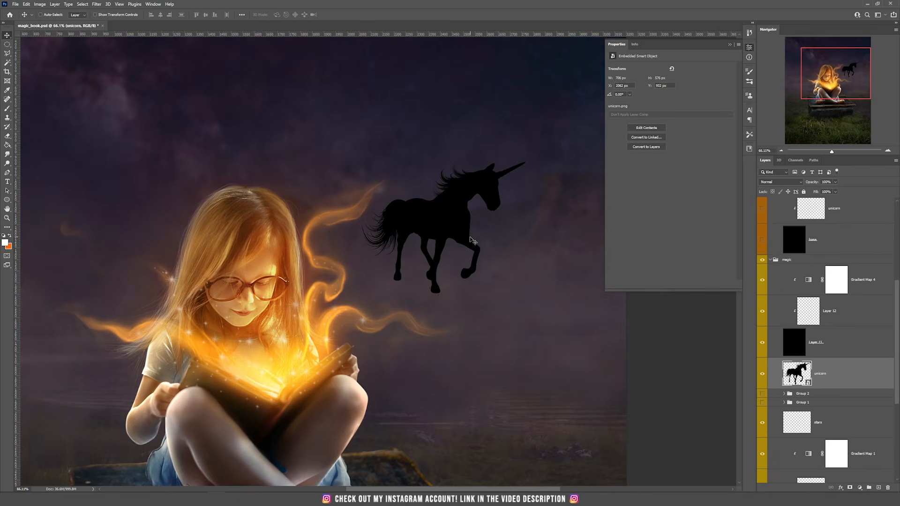
- Trace the unicorn silhouette's outline, mane and tail on the empty clipped layer with a white brush at 100% opacity
scroll(471, 241, up, 4)
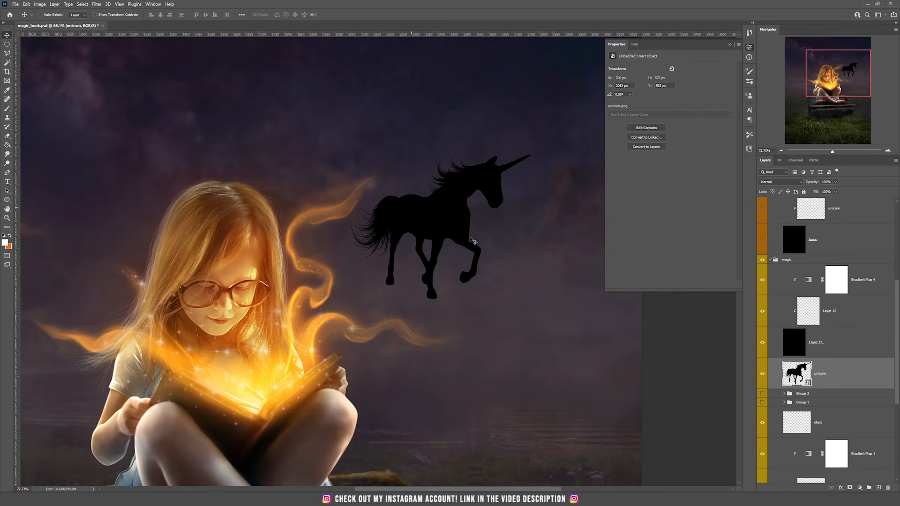
scroll(471, 242, down, 1)
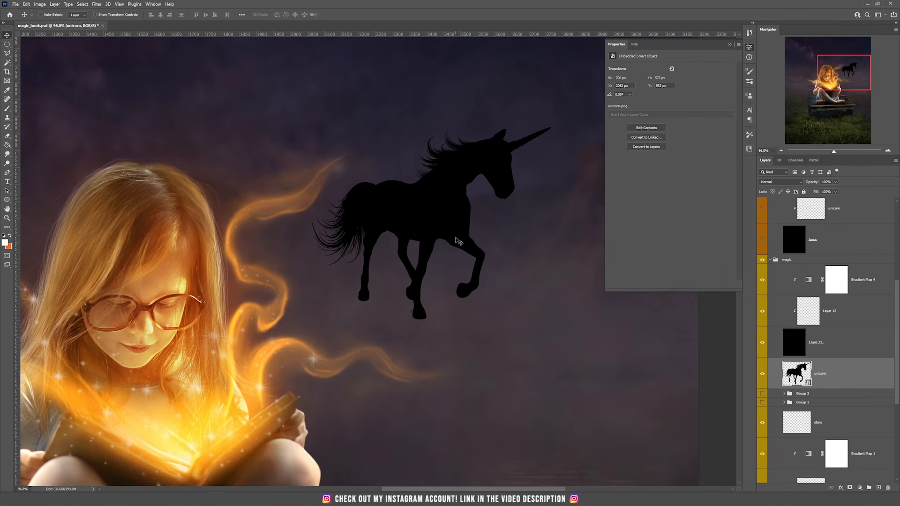
drag(493, 185, 467, 236)
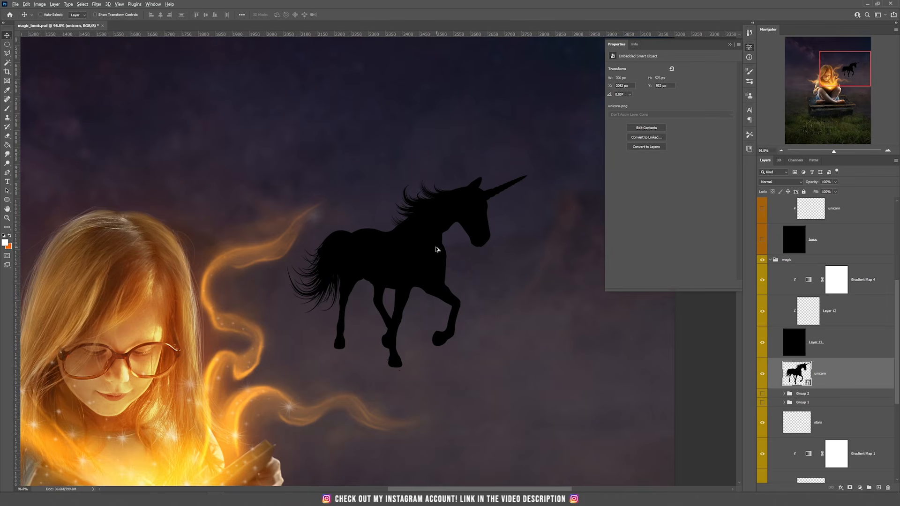
scroll(417, 236, up, 2)
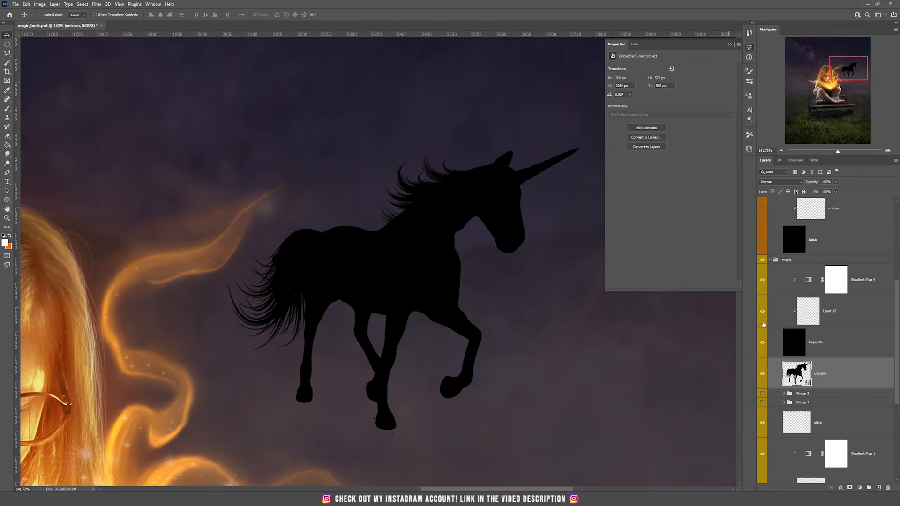
click(825, 315)
key(b)
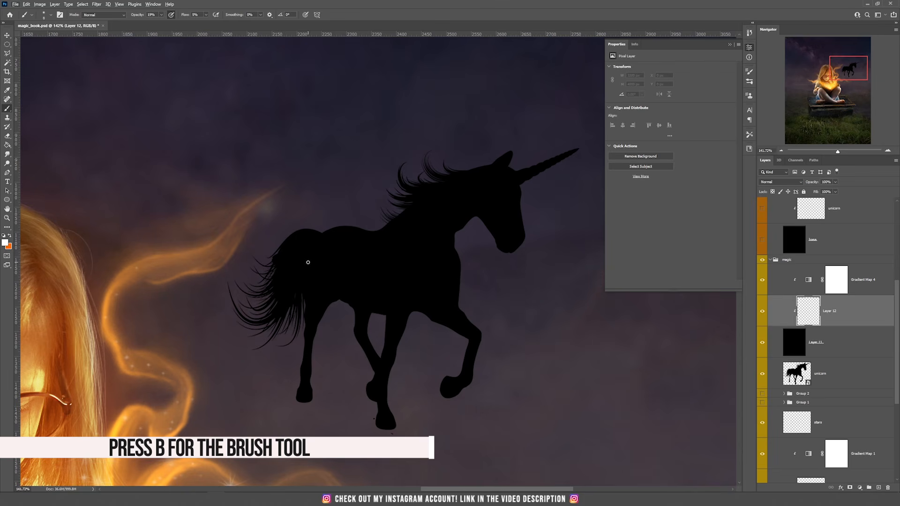
scroll(310, 260, up, 1)
scroll(351, 245, up, 1)
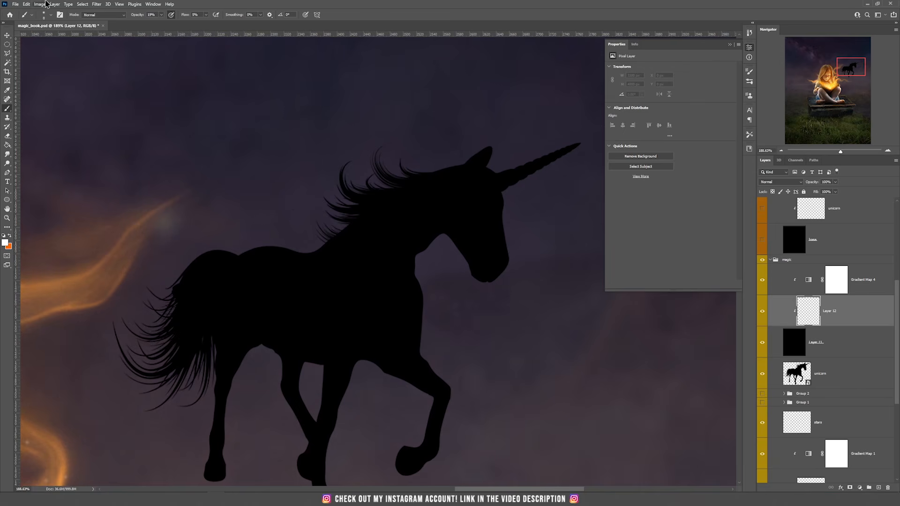
mouse_move(161, 14)
mouse_down()
mouse_move(172, 25)
mouse_move(217, 26)
mouse_move(208, 25)
mouse_up()
mouse_move(243, 257)
mouse_down()
mouse_move(265, 244)
mouse_move(242, 256)
mouse_move(276, 248)
mouse_move(263, 247)
mouse_move(311, 256)
mouse_move(370, 241)
mouse_move(302, 255)
mouse_move(334, 241)
mouse_move(318, 251)
mouse_move(377, 198)
mouse_move(390, 188)
mouse_move(369, 210)
mouse_move(439, 172)
mouse_up()
mouse_move(429, 175)
mouse_down()
mouse_move(530, 173)
mouse_move(537, 160)
mouse_move(497, 211)
mouse_move(509, 258)
mouse_move(474, 280)
mouse_move(509, 262)
mouse_move(456, 247)
mouse_move(472, 273)
mouse_move(435, 234)
mouse_move(402, 262)
mouse_move(419, 286)
mouse_move(415, 359)
mouse_move(448, 404)
mouse_move(410, 285)
mouse_move(232, 268)
mouse_move(175, 298)
mouse_move(137, 381)
mouse_move(215, 344)
mouse_move(205, 469)
mouse_move(261, 346)
mouse_up()
mouse_move(242, 334)
mouse_down()
mouse_move(285, 380)
mouse_move(308, 462)
mouse_up()
drag(340, 244, 340, 156)
drag(300, 274, 313, 334)
mouse_move(325, 277)
mouse_down()
mouse_move(307, 370)
mouse_move(311, 424)
mouse_up()
mouse_move(311, 424)
mouse_down()
mouse_move(337, 317)
mouse_move(435, 308)
mouse_move(414, 367)
mouse_move(419, 381)
mouse_move(436, 355)
mouse_move(397, 100)
mouse_move(381, 74)
mouse_move(360, 68)
mouse_move(376, 123)
mouse_move(219, 225)
mouse_move(108, 246)
mouse_move(151, 212)
mouse_move(341, 280)
mouse_move(362, 276)
mouse_move(500, 124)
mouse_move(506, 154)
mouse_move(487, 83)
mouse_move(493, 56)
mouse_move(394, 77)
mouse_move(367, 119)
mouse_move(205, 175)
mouse_move(212, 281)
mouse_move(274, 163)
mouse_move(347, 146)
mouse_move(440, 91)
mouse_move(485, 102)
mouse_move(373, 264)
mouse_up()
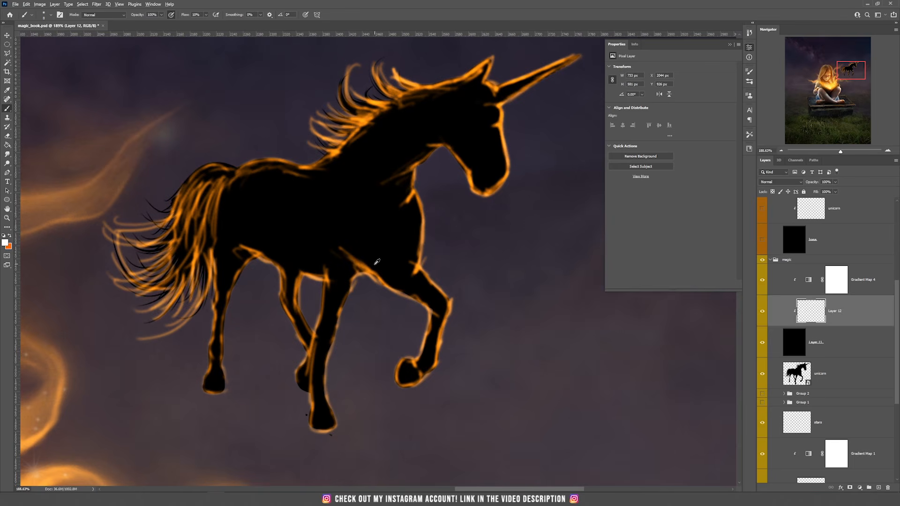
scroll(376, 261, down, 4)
key(v)
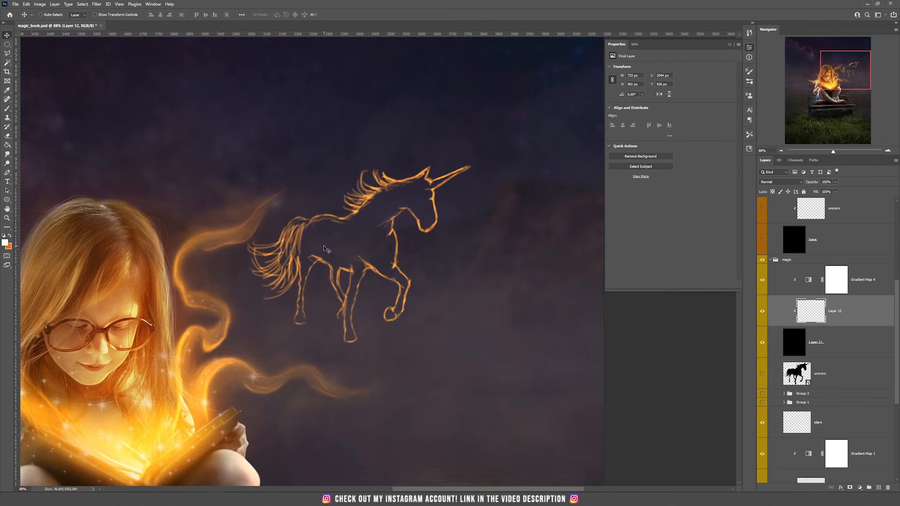
- Fill the unicorn's body, head, legs, mane and tail with soft glowing brush strokes at 22% opacity
scroll(327, 249, up, 2)
key(b)
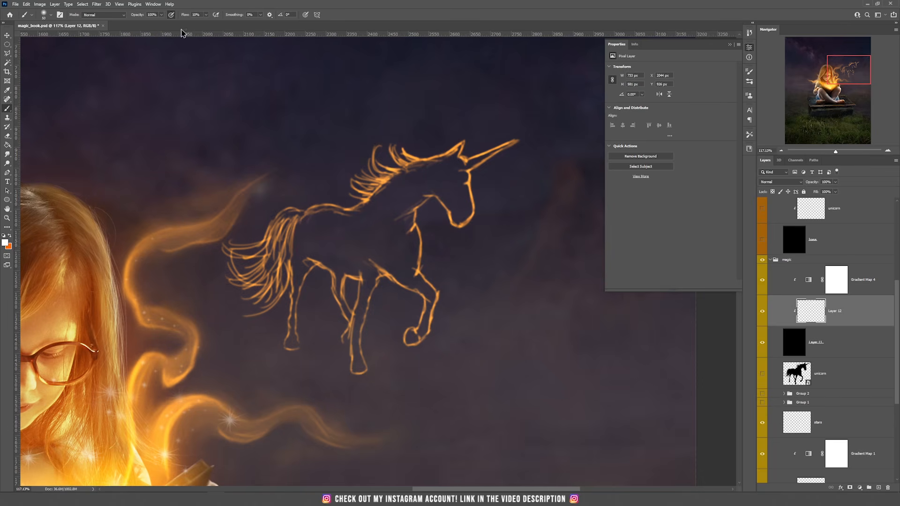
click(161, 15)
click(166, 2)
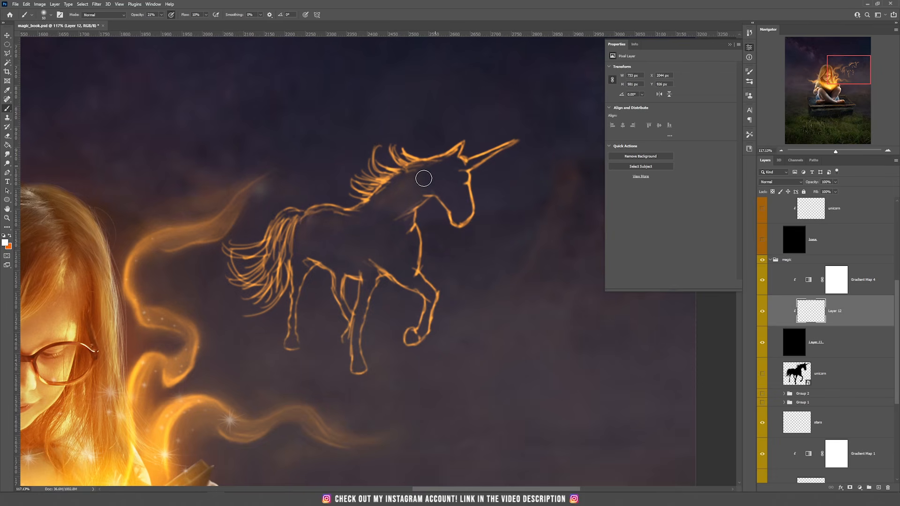
mouse_move(441, 178)
mouse_down()
mouse_move(462, 187)
mouse_move(464, 211)
mouse_move(451, 188)
mouse_move(478, 158)
mouse_move(438, 194)
mouse_move(438, 172)
mouse_move(429, 169)
mouse_move(455, 158)
mouse_move(378, 208)
mouse_move(294, 233)
mouse_move(294, 332)
mouse_up()
drag(305, 261, 336, 281)
drag(293, 216, 269, 294)
drag(381, 165, 432, 162)
mouse_move(409, 222)
mouse_down()
mouse_move(409, 255)
mouse_move(359, 339)
mouse_up()
drag(432, 300, 413, 335)
drag(413, 267, 433, 297)
drag(318, 217, 385, 219)
drag(409, 207, 410, 250)
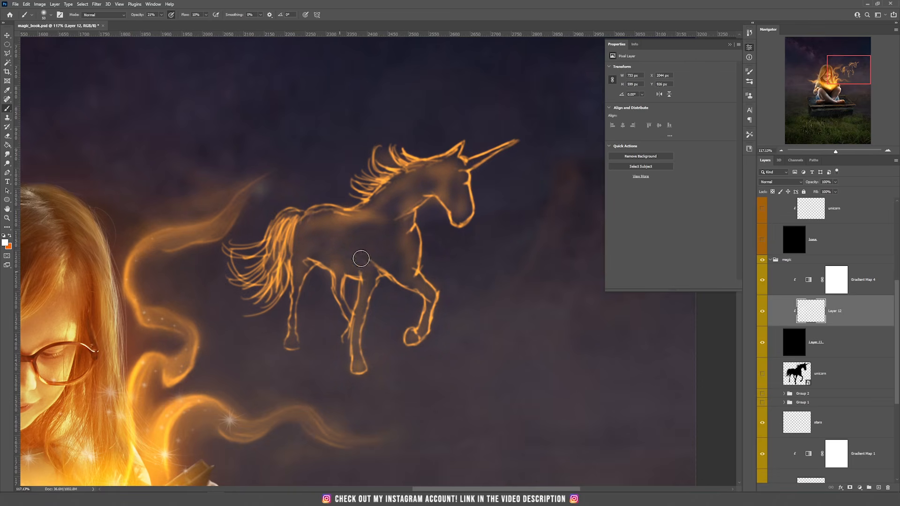
drag(296, 259, 291, 342)
drag(338, 269, 348, 328)
mouse_move(446, 180)
mouse_down()
mouse_move(315, 231)
mouse_move(404, 241)
mouse_move(413, 285)
mouse_up()
drag(448, 176, 451, 192)
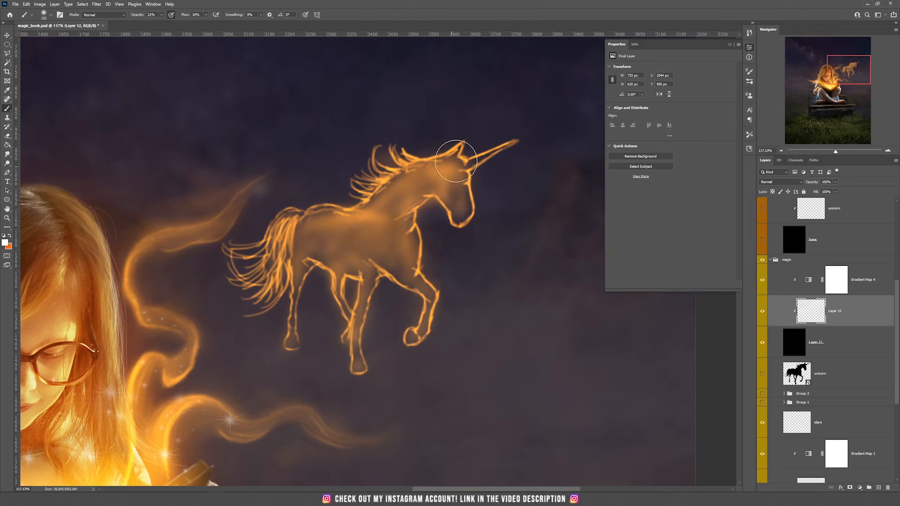
- Try moving the painted unicorn slightly lower and farther from the girl
scroll(469, 249, down, 6)
key(v)
scroll(468, 270, up, 2)
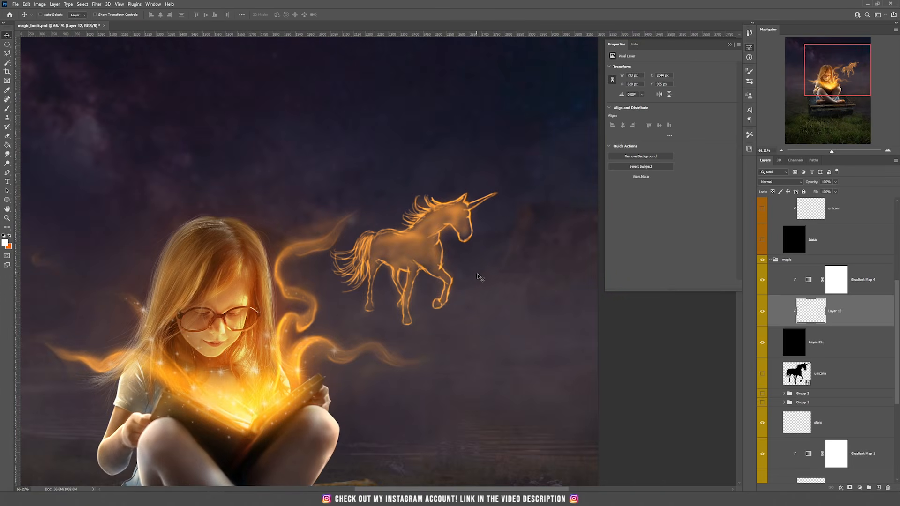
drag(492, 283, 506, 297)
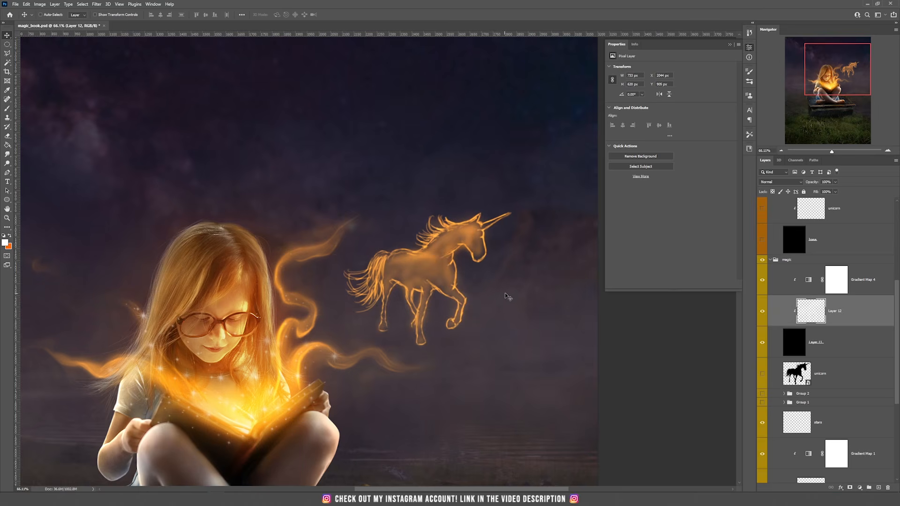
key(ctrl+z)
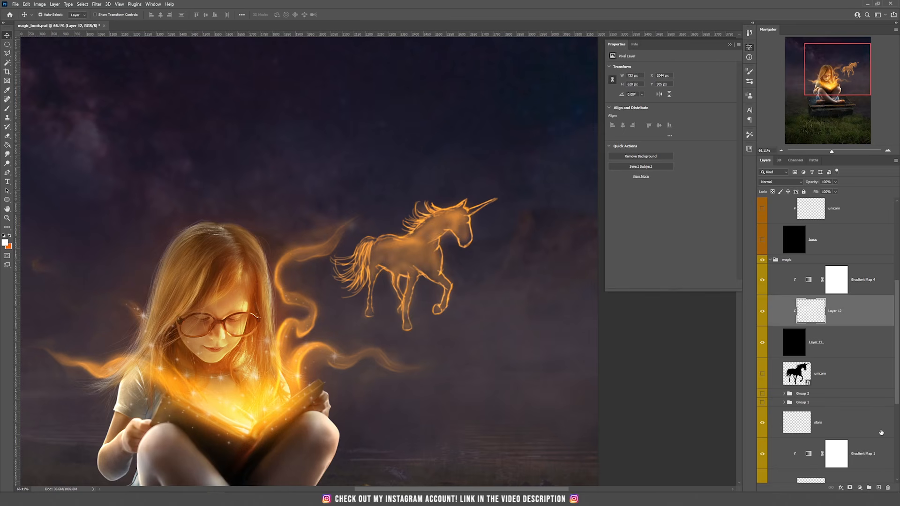
- Duplicate the painted unicorn layer, clip the copy, hide it as a backup and select the original
key(ctrl+j)
alt+click(831, 323)
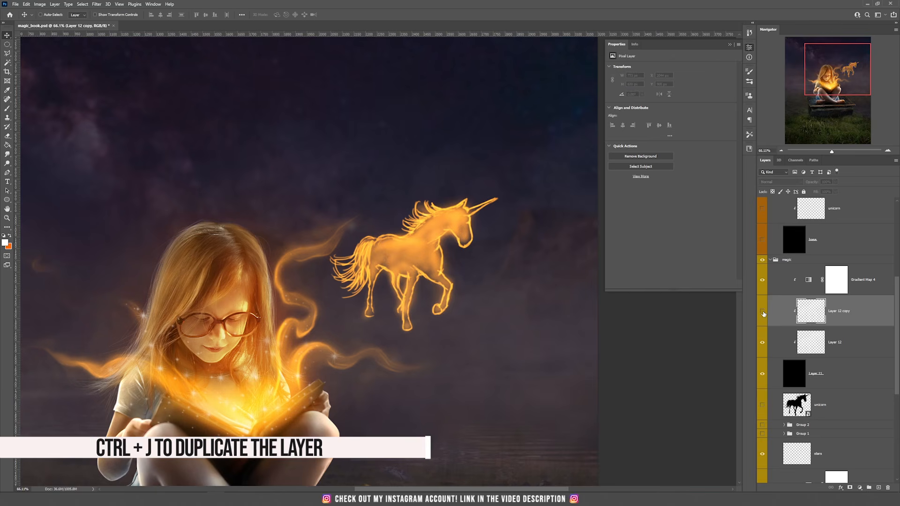
click(762, 312)
click(818, 342)
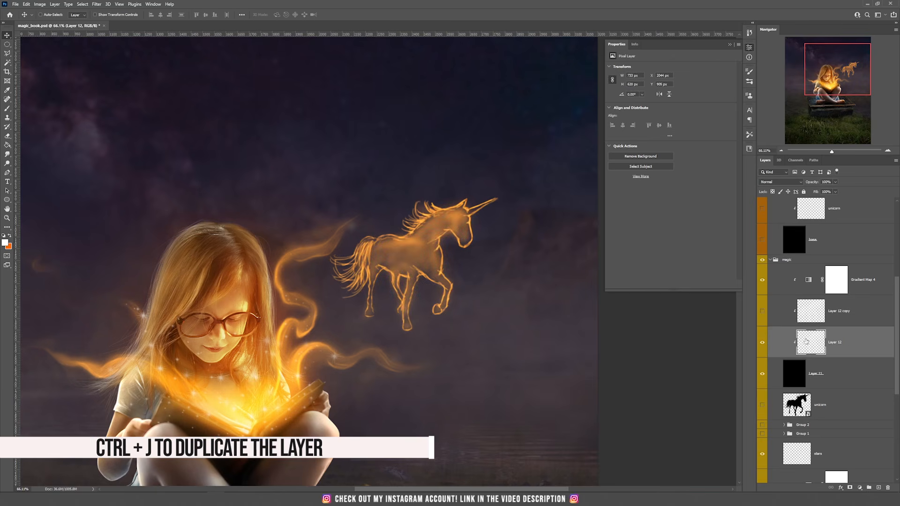
- Smudge the unicorn's legs into smoky trails curling toward the book, and soften its edges
click(7, 154)
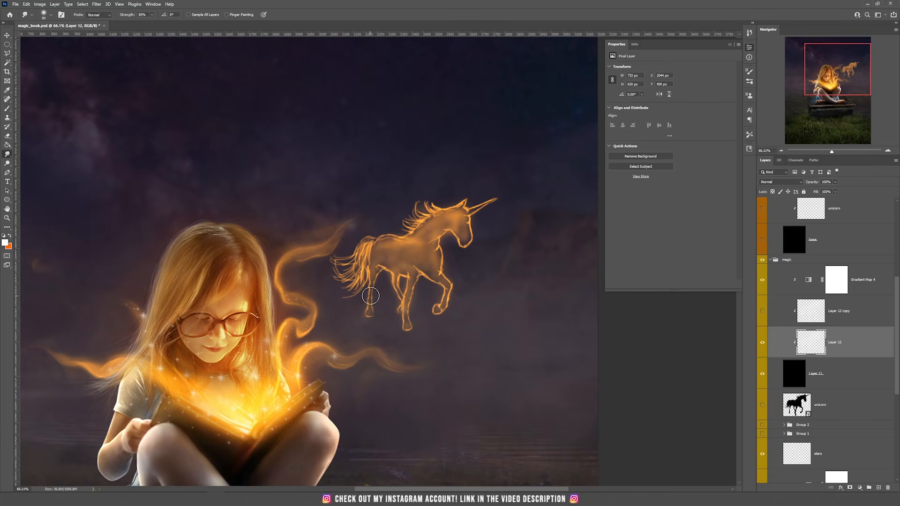
mouse_move(368, 309)
mouse_down()
mouse_move(373, 292)
mouse_move(393, 300)
mouse_move(406, 287)
mouse_move(409, 314)
mouse_move(392, 332)
mouse_move(421, 292)
mouse_move(438, 304)
mouse_move(447, 297)
mouse_move(439, 294)
mouse_move(443, 317)
mouse_move(448, 306)
mouse_move(410, 338)
mouse_move(428, 322)
mouse_move(421, 318)
mouse_move(412, 329)
mouse_move(423, 291)
mouse_move(414, 288)
mouse_move(415, 310)
mouse_move(390, 299)
mouse_move(389, 328)
mouse_move(380, 295)
mouse_move(371, 307)
mouse_move(379, 291)
mouse_move(398, 294)
mouse_move(387, 329)
mouse_move(414, 339)
mouse_move(363, 340)
mouse_move(356, 327)
mouse_move(390, 332)
mouse_move(347, 353)
mouse_move(339, 340)
mouse_move(391, 332)
mouse_move(327, 347)
mouse_move(381, 326)
mouse_move(352, 330)
mouse_move(301, 357)
mouse_move(309, 358)
mouse_move(352, 331)
mouse_move(291, 355)
mouse_move(333, 337)
mouse_move(296, 379)
mouse_up()
mouse_move(445, 283)
mouse_down()
mouse_move(461, 283)
mouse_move(440, 303)
mouse_move(450, 297)
mouse_move(436, 282)
mouse_move(455, 301)
mouse_move(424, 328)
mouse_up()
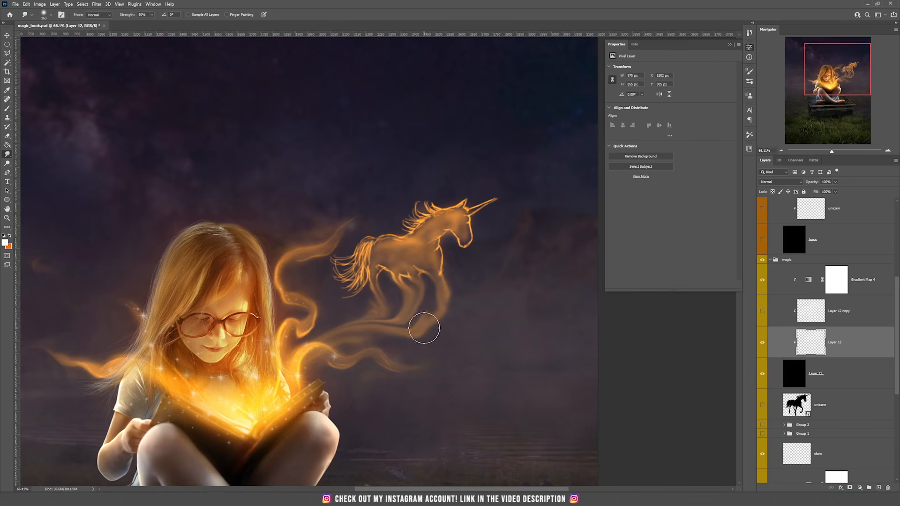
drag(385, 239, 379, 240)
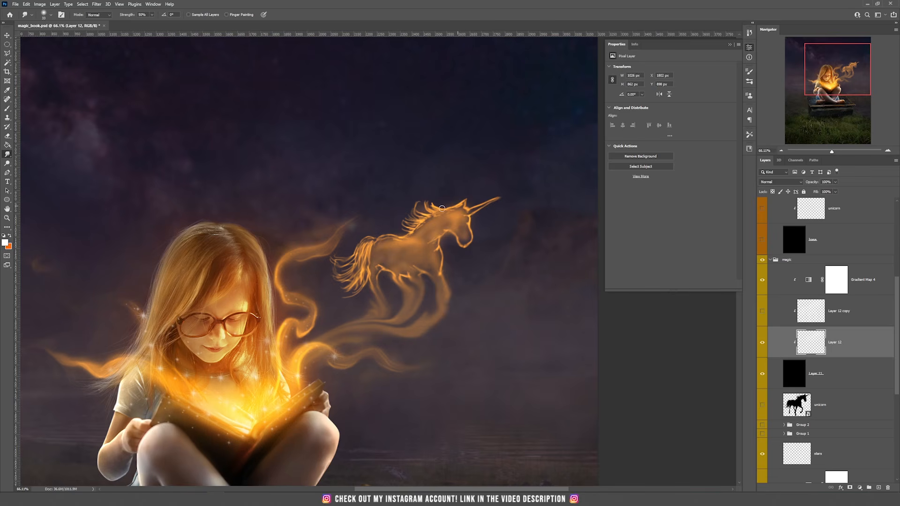
- Paint a thicker glowing trail from the unicorn's legs to the book with the Brush at 22% opacity
key(b)
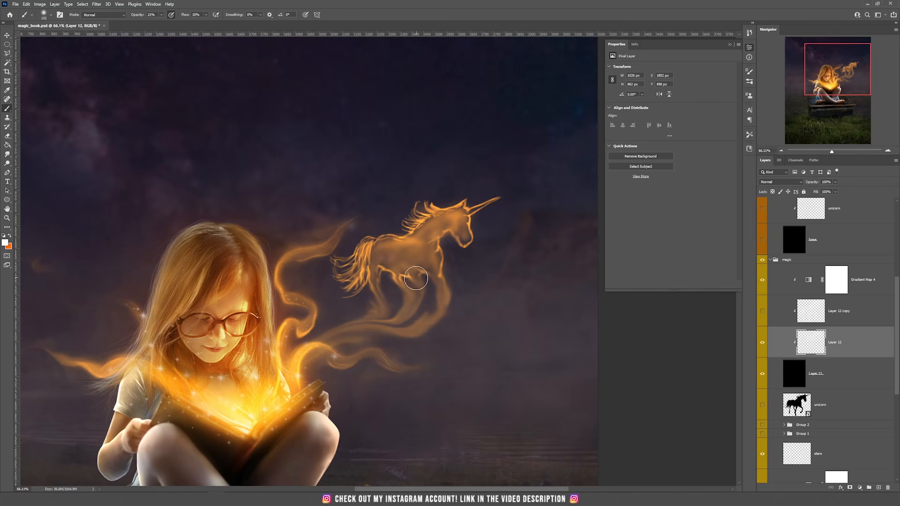
alt+right_click(362, 308)
drag(363, 307, 354, 307)
mouse_move(368, 323)
mouse_down()
mouse_move(310, 348)
mouse_move(363, 326)
mouse_move(413, 321)
mouse_move(422, 335)
mouse_move(396, 336)
mouse_move(450, 289)
mouse_move(430, 314)
mouse_move(398, 322)
mouse_move(419, 289)
mouse_move(393, 324)
mouse_up()
mouse_move(370, 294)
mouse_down()
mouse_move(338, 332)
mouse_move(352, 333)
mouse_move(330, 342)
mouse_move(351, 326)
mouse_move(382, 334)
mouse_move(442, 302)
mouse_move(436, 266)
mouse_move(425, 290)
mouse_move(313, 346)
mouse_up()
mouse_move(375, 335)
mouse_down()
mouse_move(424, 325)
mouse_move(377, 309)
mouse_move(375, 260)
mouse_move(411, 296)
mouse_move(423, 327)
mouse_up()
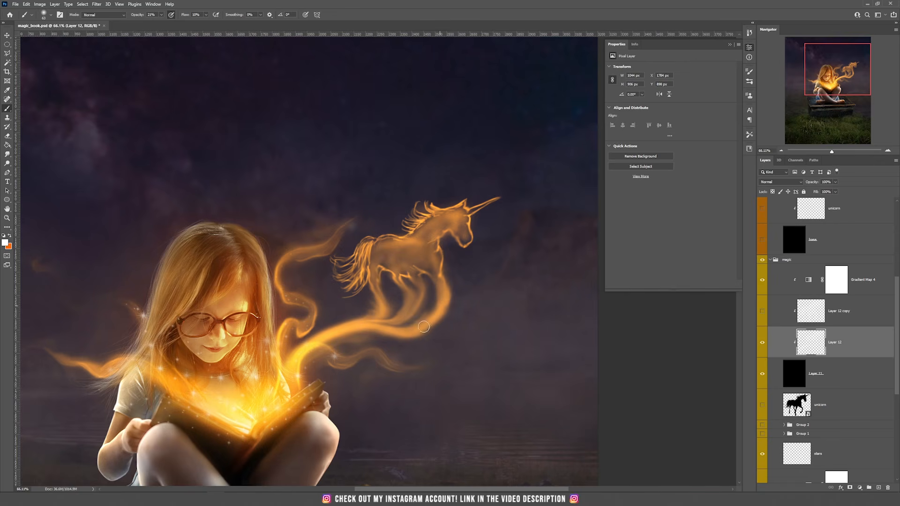
- Smudge the painted trail into wavy smoke strands flowing between the book and the unicorn's legs
key(r)
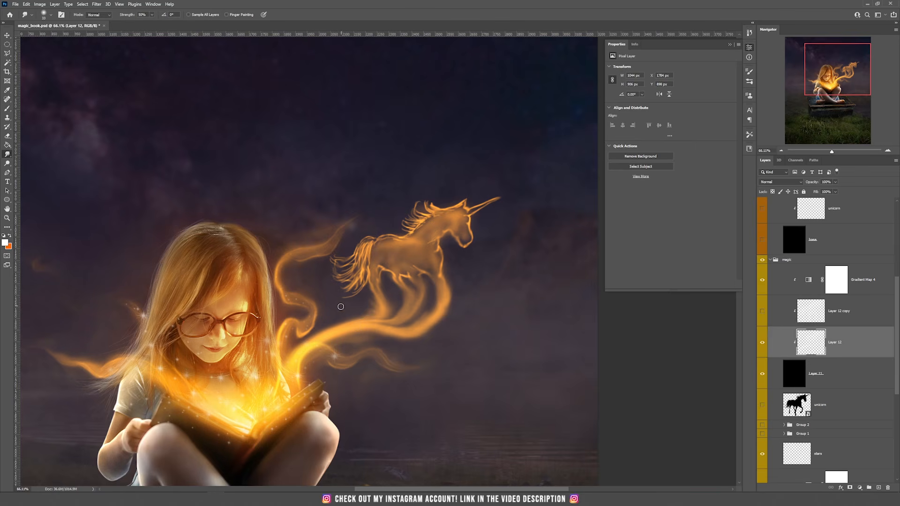
drag(344, 320, 350, 321)
mouse_move(327, 327)
mouse_down()
mouse_move(361, 341)
mouse_move(329, 327)
mouse_move(341, 340)
mouse_move(311, 337)
mouse_move(328, 334)
mouse_move(288, 354)
mouse_move(299, 360)
mouse_move(328, 335)
mouse_move(320, 326)
mouse_move(404, 346)
mouse_move(354, 322)
mouse_move(413, 338)
mouse_move(449, 296)
mouse_move(386, 323)
mouse_move(394, 334)
mouse_move(416, 313)
mouse_move(436, 319)
mouse_move(454, 307)
mouse_move(412, 337)
mouse_move(423, 321)
mouse_up()
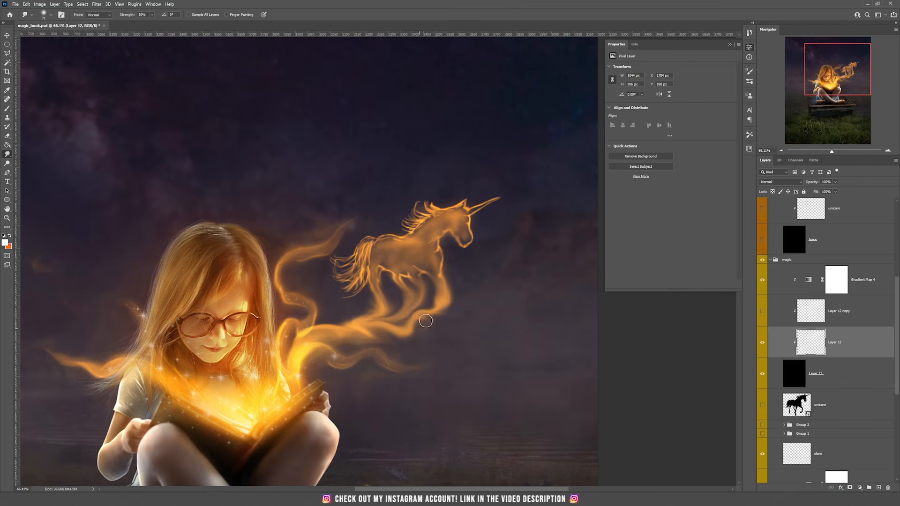
mouse_move(322, 327)
mouse_down()
mouse_move(308, 382)
mouse_move(304, 360)
mouse_move(315, 338)
mouse_move(341, 328)
mouse_move(312, 341)
mouse_move(293, 410)
mouse_move(314, 388)
mouse_up()
key(ctrl+z)
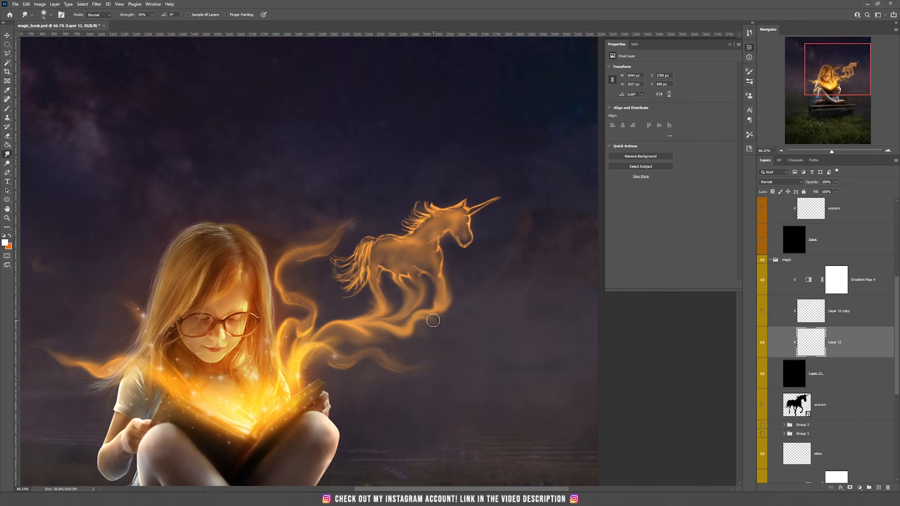
- Paint fine highlight strands along the unicorn's legs and smoke trail with a small brush
key(b)
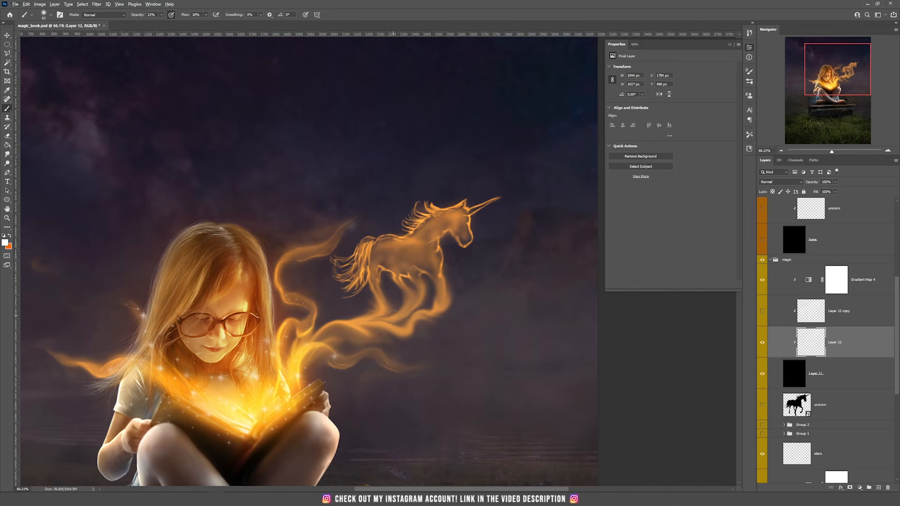
drag(391, 313, 385, 316)
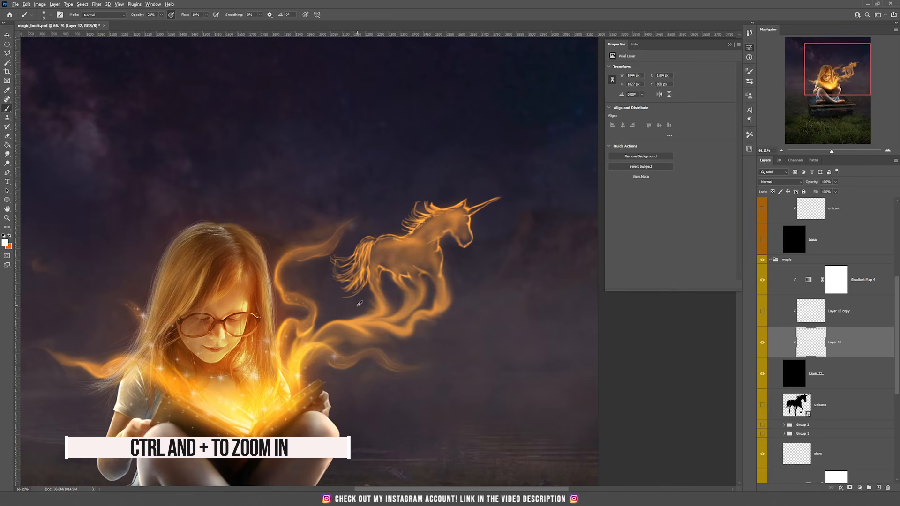
scroll(357, 306, up, 5)
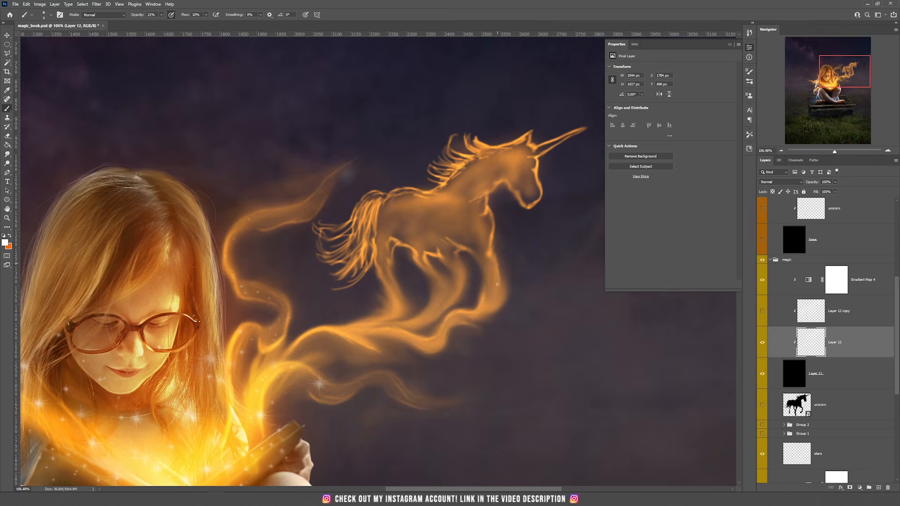
drag(433, 284, 420, 317)
mouse_move(458, 293)
mouse_down()
mouse_move(436, 314)
mouse_move(347, 325)
mouse_up()
drag(395, 286, 405, 305)
drag(418, 263, 437, 296)
drag(480, 285, 487, 266)
drag(371, 350, 410, 357)
drag(335, 347, 394, 363)
scroll(394, 362, down, 5)
key(v)
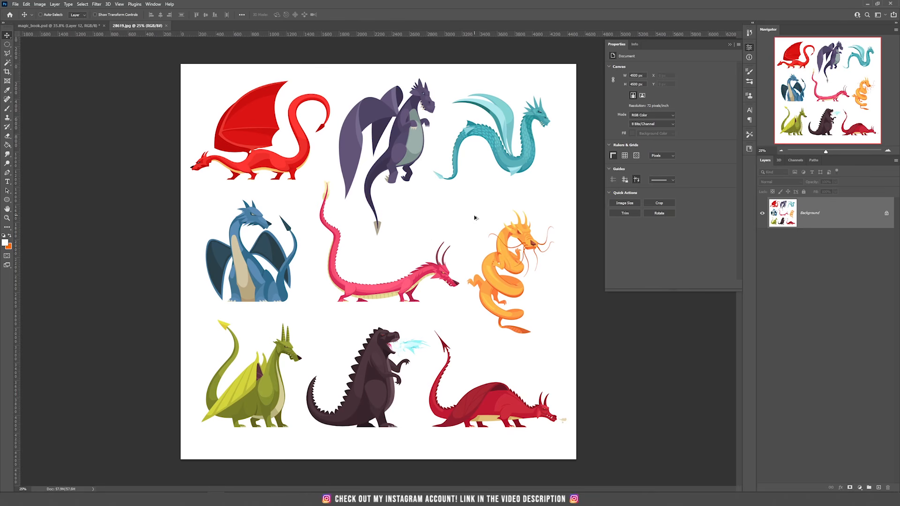
- Outline the teal winged dragon in 28619.jpg with a loose freehand Lasso selection
scroll(476, 218, up, 6)
drag(491, 195, 373, 329)
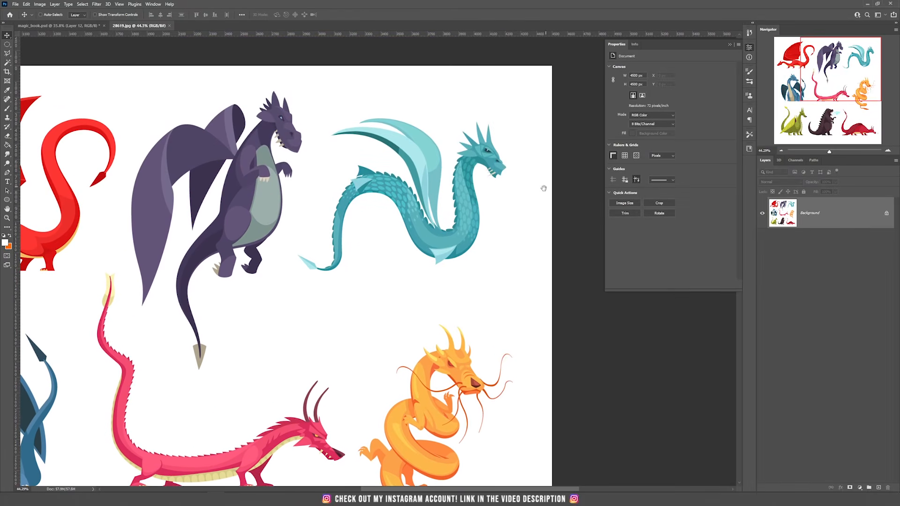
drag(545, 186, 495, 213)
key(m)
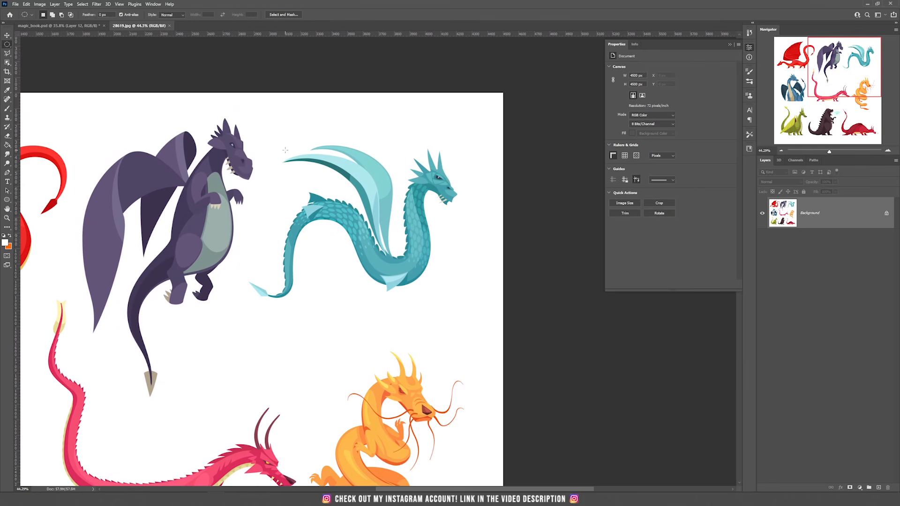
click(7, 54)
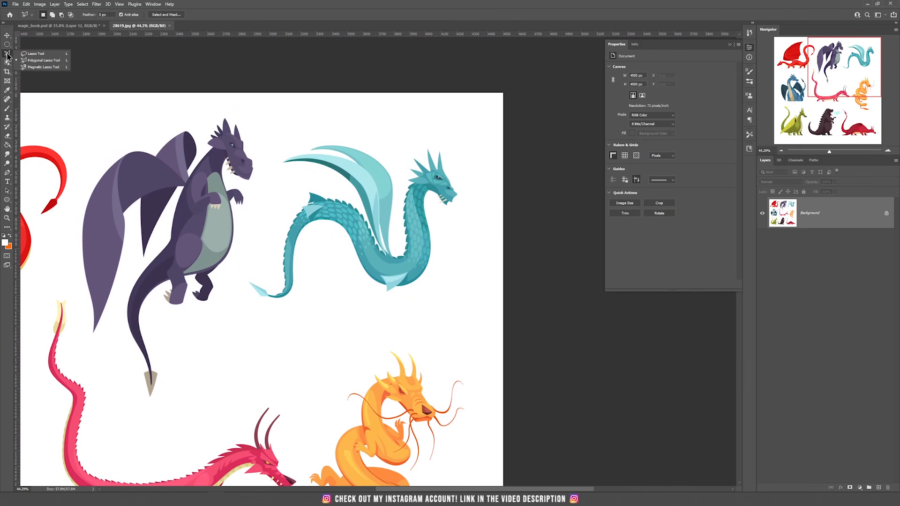
click(36, 54)
mouse_move(307, 126)
mouse_down()
mouse_move(268, 140)
mouse_move(269, 180)
mouse_move(242, 259)
mouse_move(247, 313)
mouse_move(304, 317)
mouse_move(347, 300)
mouse_move(427, 308)
mouse_move(481, 244)
mouse_move(466, 152)
mouse_move(406, 119)
mouse_move(311, 115)
mouse_up()
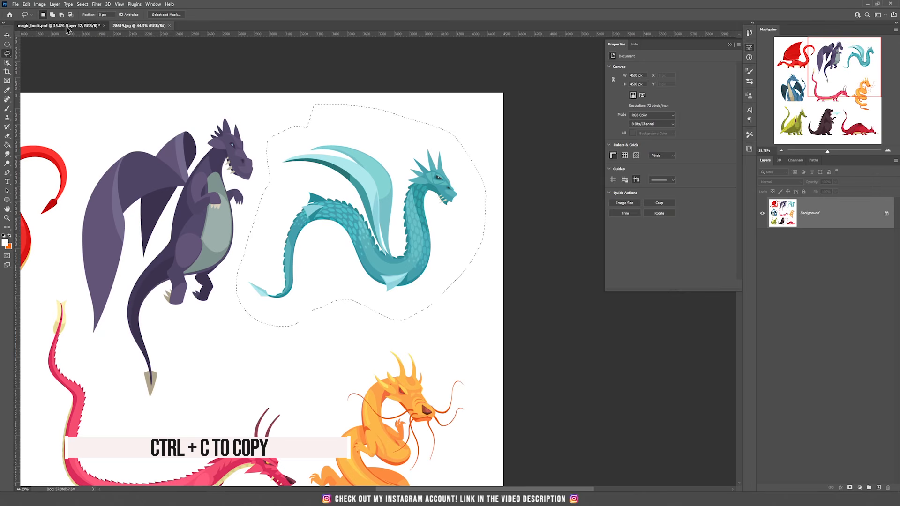
- Paste the copied teal dragon into magic_book.psd as a layer directly above the unicorn reference layer
click(67, 27)
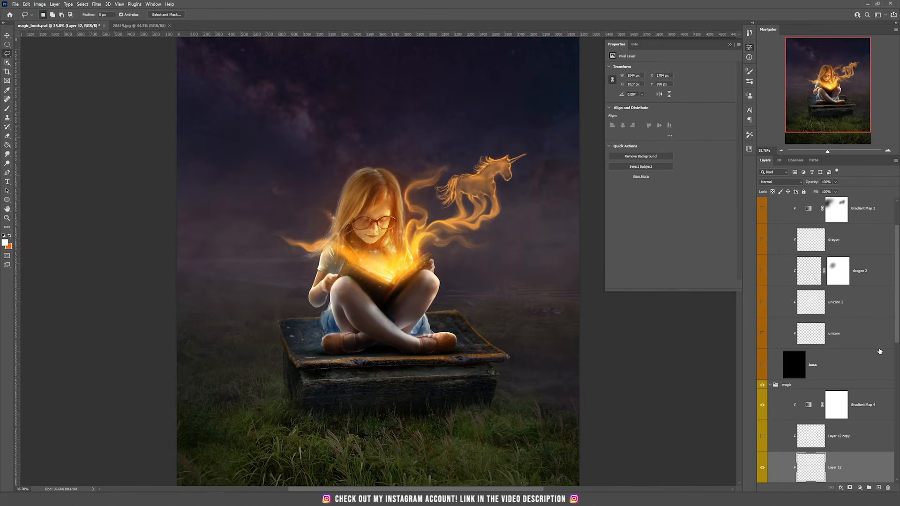
scroll(880, 351, up, 2)
scroll(850, 373, down, 5)
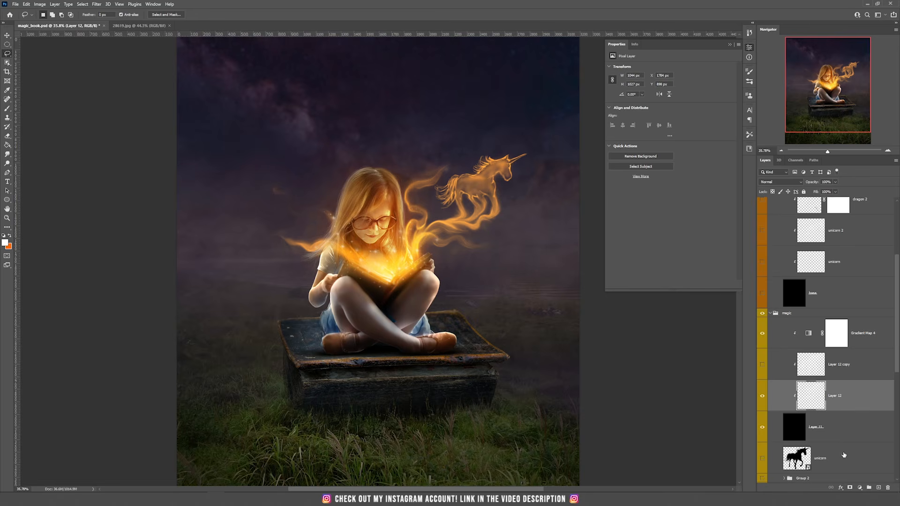
click(843, 454)
key(ctrl+v)
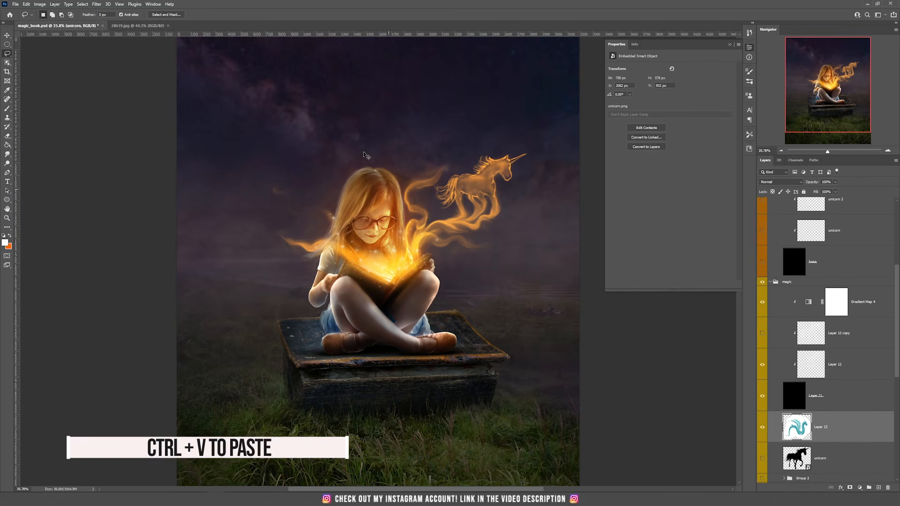
- Move the pasted dragon to the upper-left sky area beside the girl and flip it horizontally
key(v)
drag(428, 231, 333, 145)
key(ctrl+t)
right_click(343, 139)
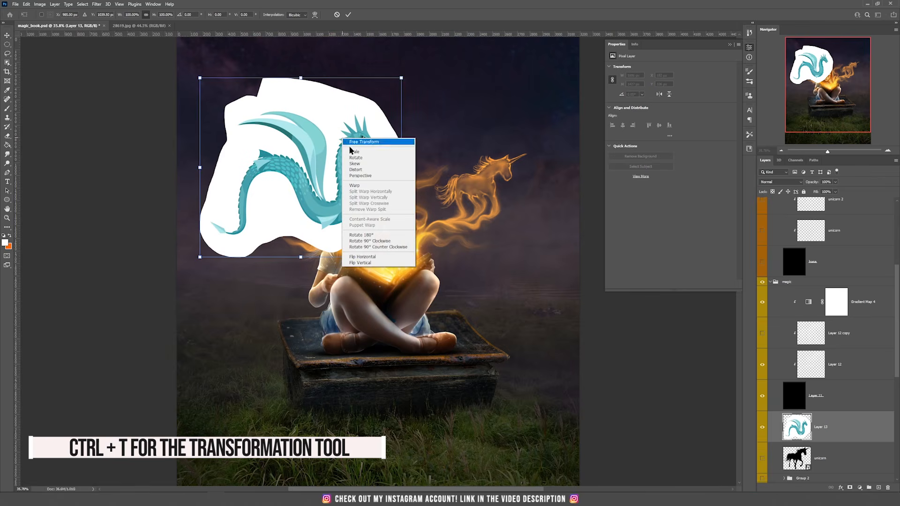
click(377, 262)
key(Return)
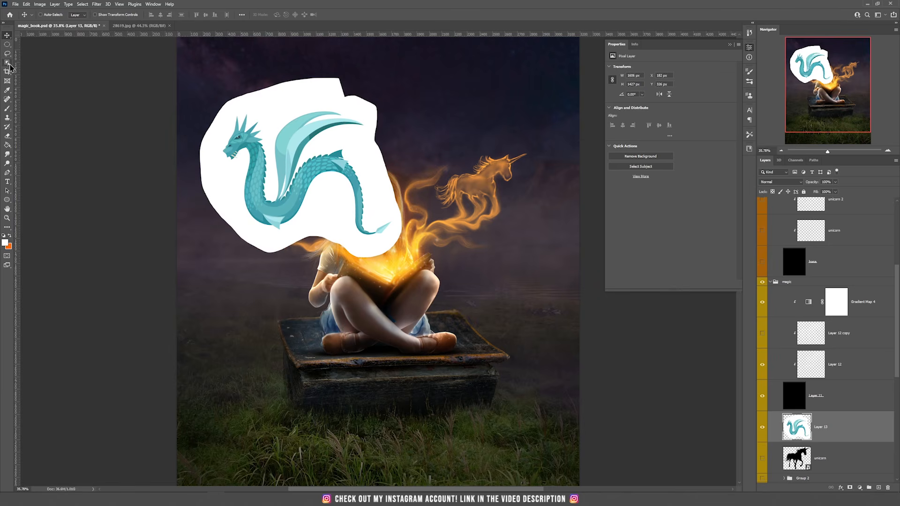
- Select the white background around the dragon with the Magic Wand and hide it using an inverted layer mask
click(7, 63)
click(42, 76)
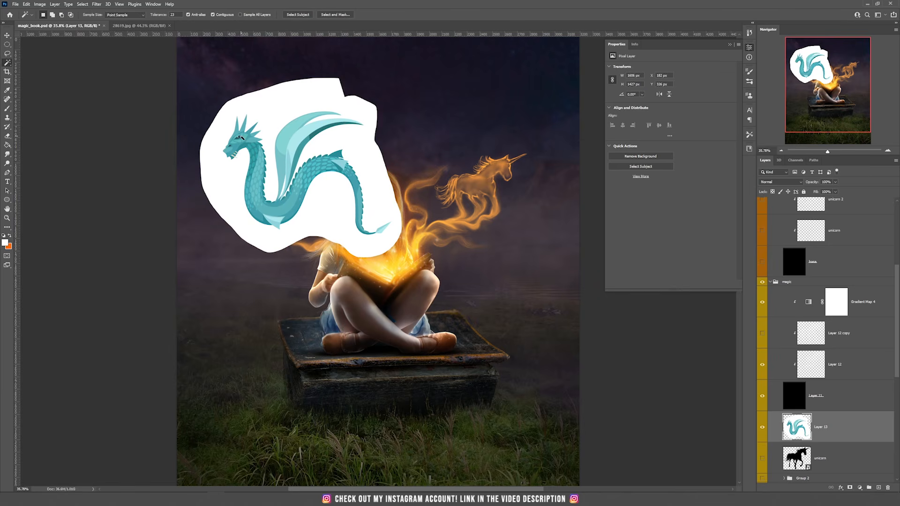
click(269, 109)
scroll(349, 219, up, 3)
scroll(361, 213, up, 1)
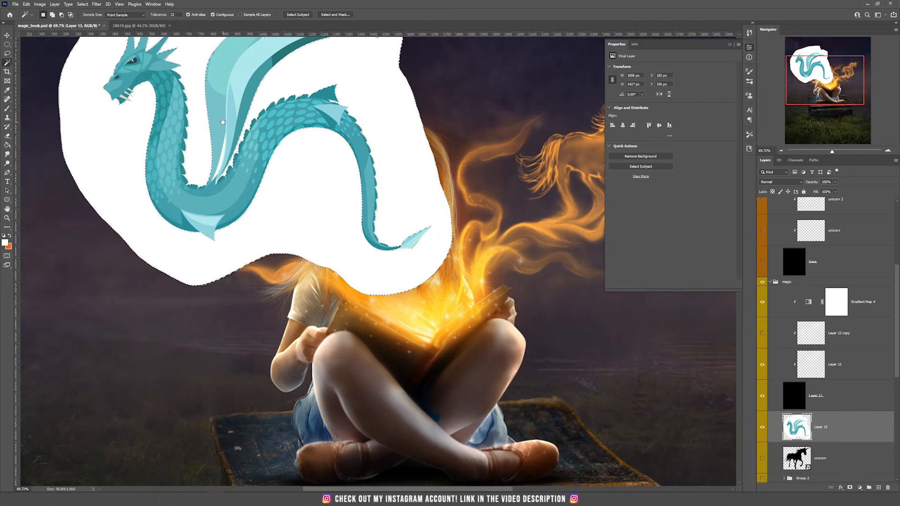
scroll(240, 188, up, 1)
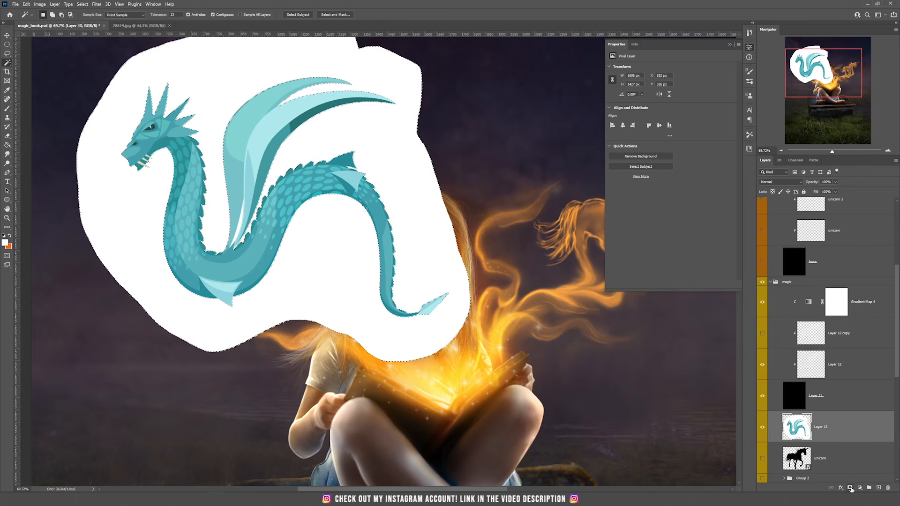
click(849, 487)
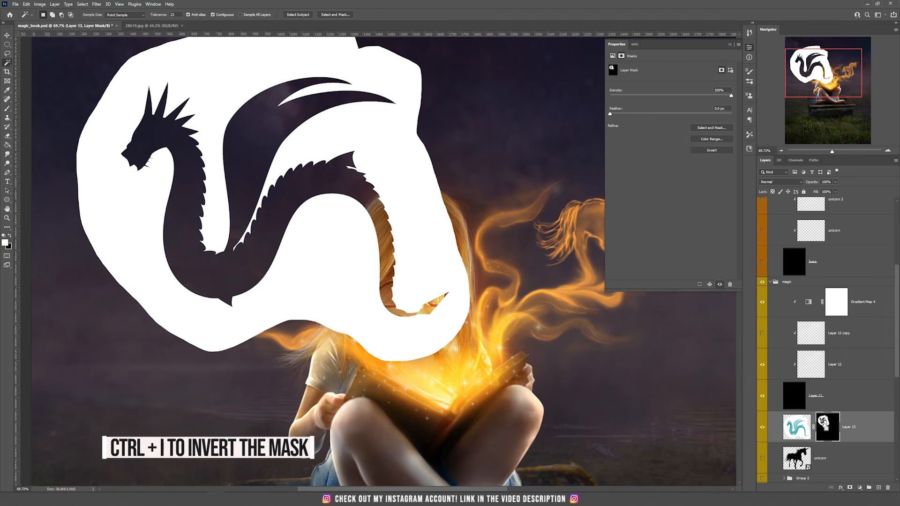
key(ctrl+i)
- Scale the masked dragon down to about 49% and place it in the dark sky to the left of the girl
key(v)
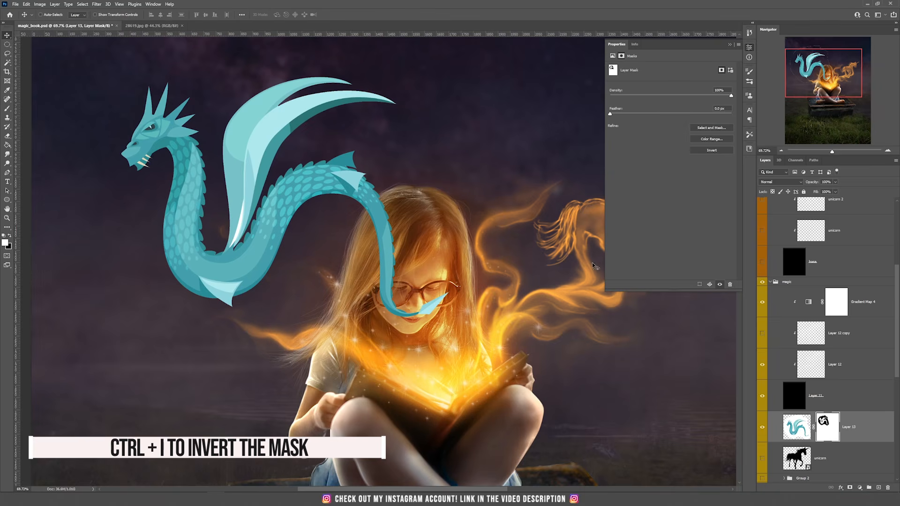
scroll(443, 284, down, 2)
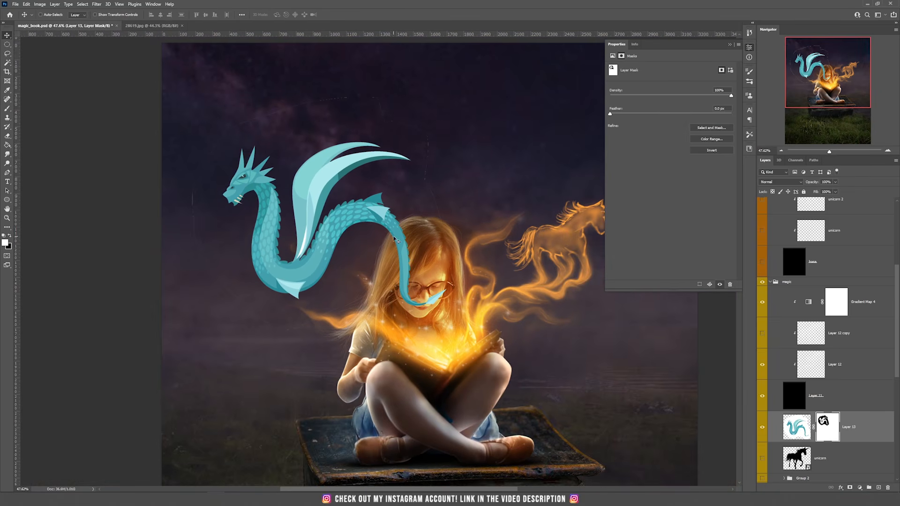
scroll(395, 240, up, 2)
drag(390, 202, 367, 222)
key(ctrl)
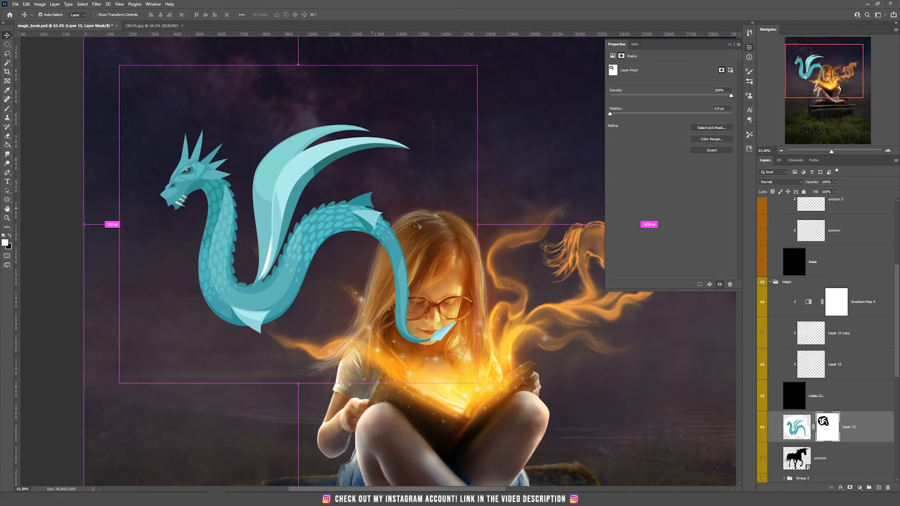
key(ctrl+t)
drag(477, 224, 260, 256)
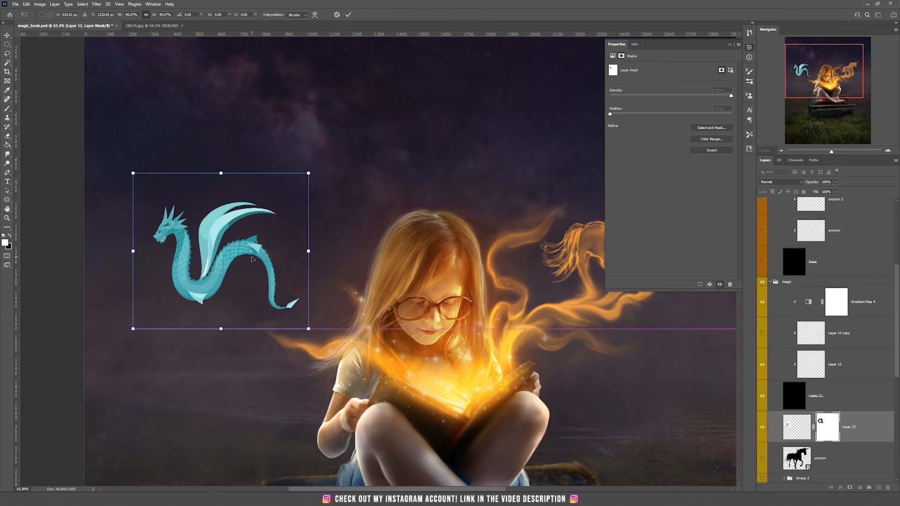
key(Return)
key(ctrl+0)
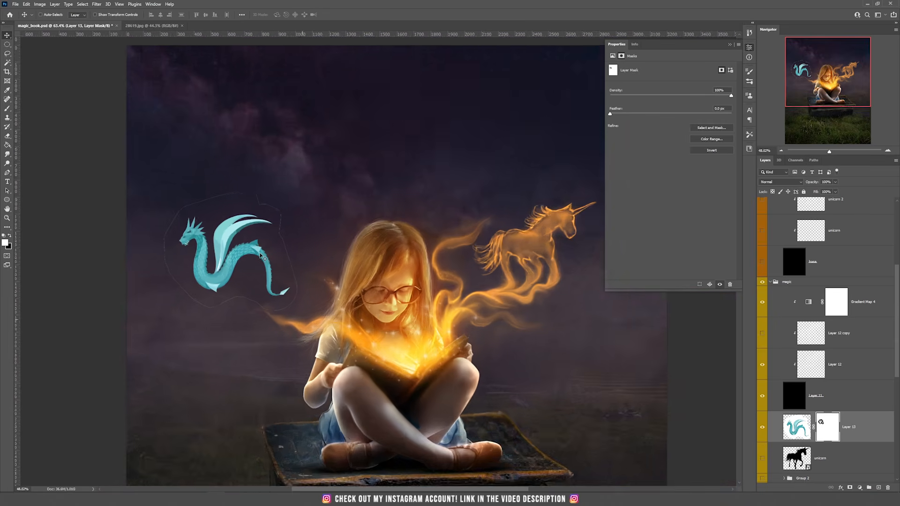
- Add a clipped layer above Layer 12 copy and ready the Brush at 100% opacity for tracing the dragon
scroll(224, 241, up, 5)
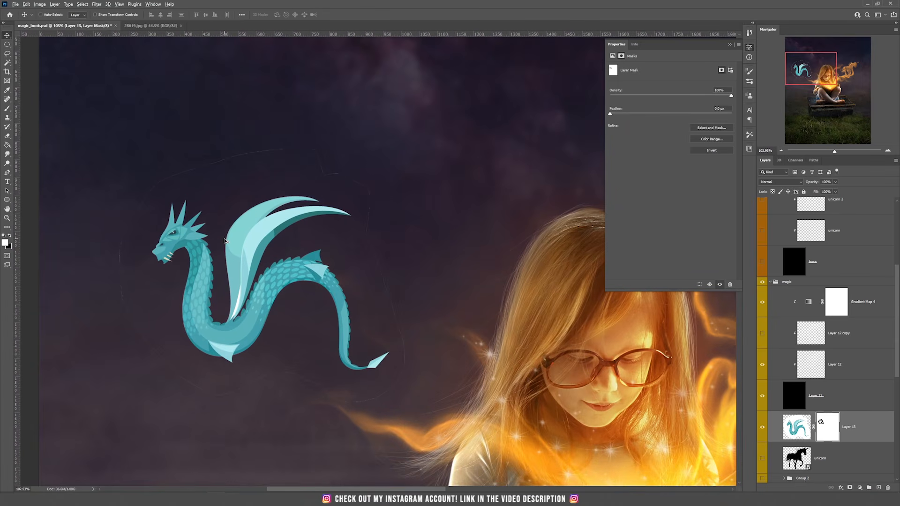
scroll(224, 241, up, 2)
click(859, 341)
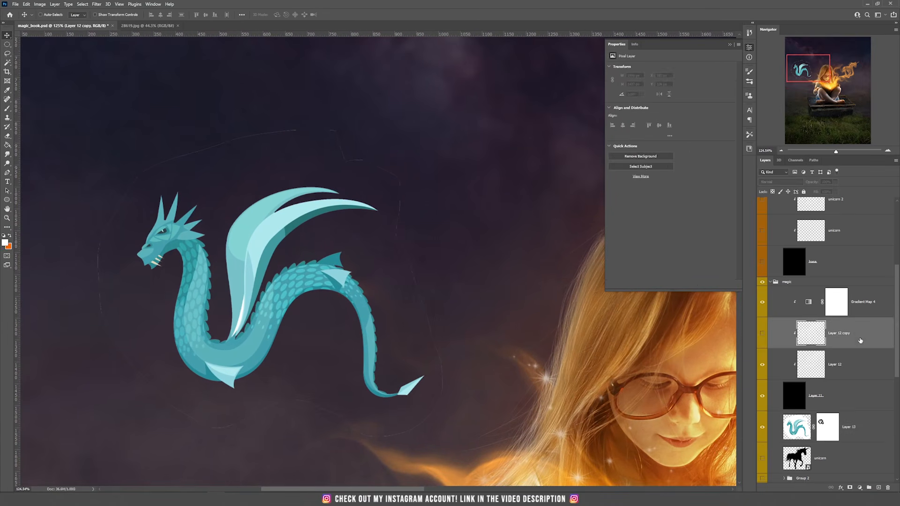
click(878, 488)
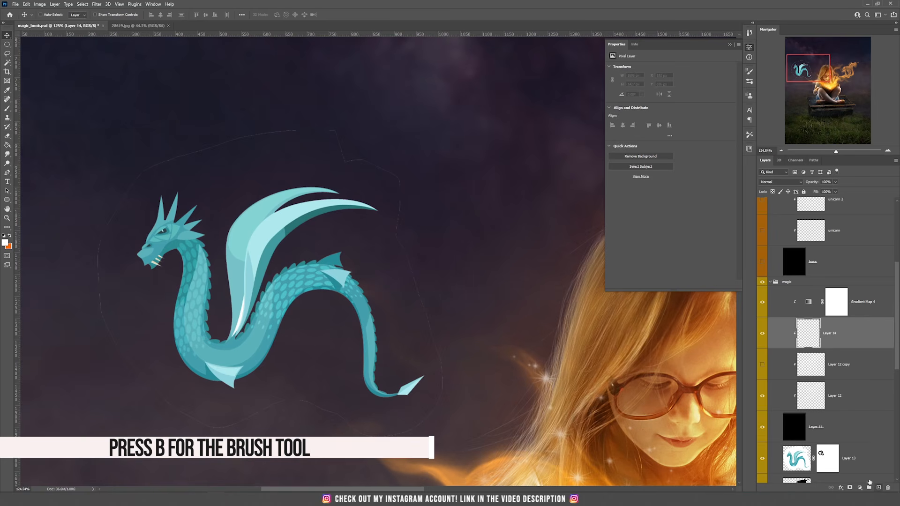
key(g)
key(space)
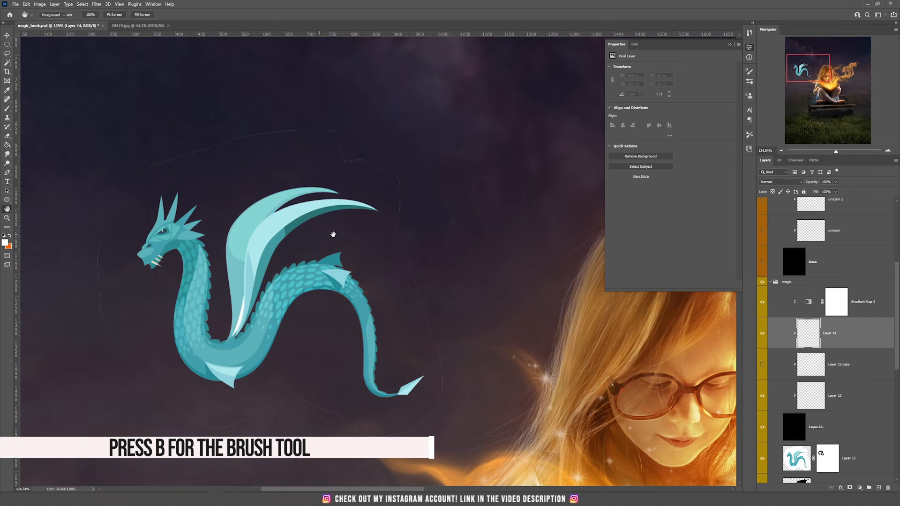
click(7, 108)
click(161, 15)
drag(161, 23, 218, 4)
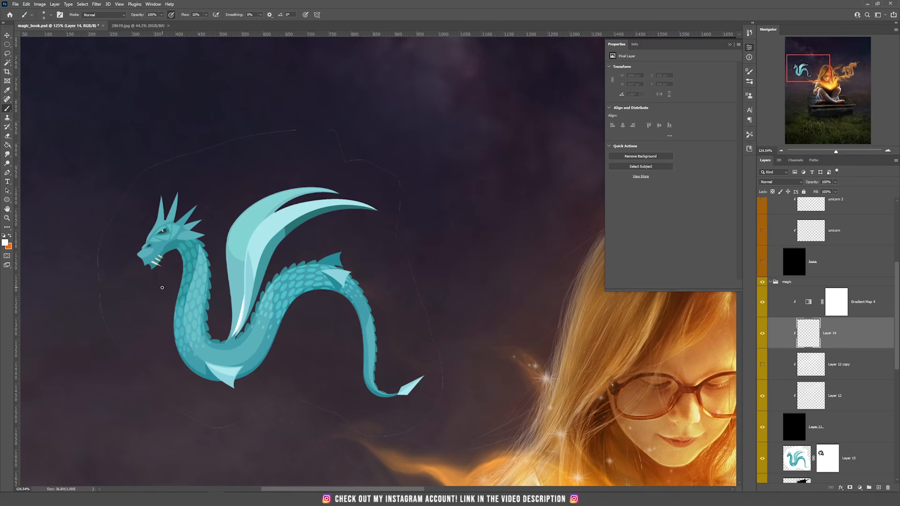
- Trace the dragon's head, spiky back, body curves and arrow-shaped tail with thin brush strokes
scroll(164, 279, up, 3)
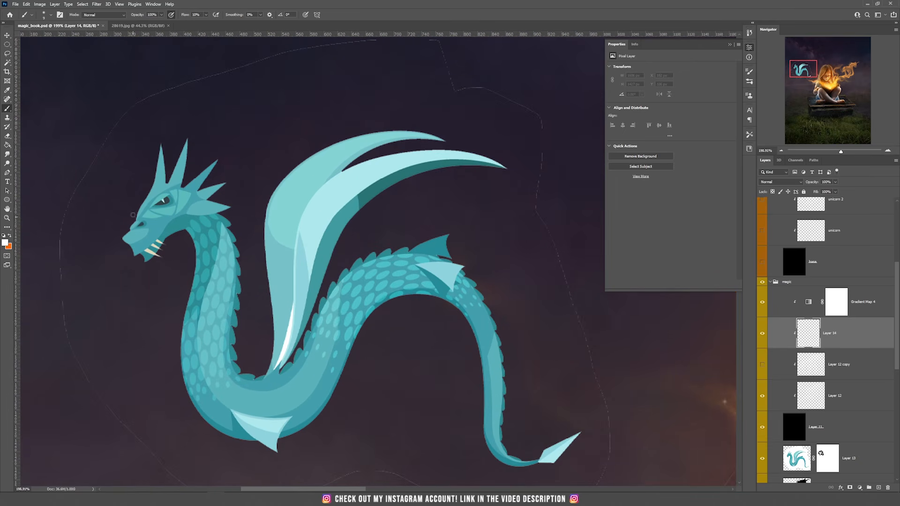
mouse_move(127, 235)
mouse_down()
mouse_move(154, 190)
mouse_move(161, 147)
mouse_move(169, 181)
mouse_move(189, 141)
mouse_move(183, 185)
mouse_move(214, 163)
mouse_move(193, 191)
mouse_move(230, 178)
mouse_move(208, 198)
mouse_move(236, 211)
mouse_move(242, 275)
mouse_move(232, 280)
mouse_move(241, 293)
mouse_move(229, 334)
mouse_move(246, 374)
mouse_move(260, 378)
mouse_move(370, 132)
mouse_move(420, 139)
mouse_move(317, 192)
mouse_move(485, 146)
mouse_move(331, 211)
mouse_move(302, 347)
mouse_move(349, 270)
mouse_move(448, 237)
mouse_move(532, 295)
mouse_move(538, 424)
mouse_move(569, 442)
mouse_move(484, 414)
mouse_move(453, 311)
mouse_move(322, 411)
mouse_move(152, 257)
mouse_move(184, 366)
mouse_move(285, 439)
mouse_move(310, 424)
mouse_up()
drag(152, 206, 177, 189)
mouse_move(173, 218)
mouse_down()
mouse_move(156, 239)
mouse_move(133, 244)
mouse_up()
mouse_move(220, 239)
mouse_down()
mouse_move(224, 410)
mouse_move(340, 300)
mouse_up()
drag(304, 358, 271, 392)
drag(491, 340, 537, 463)
drag(575, 436, 553, 455)
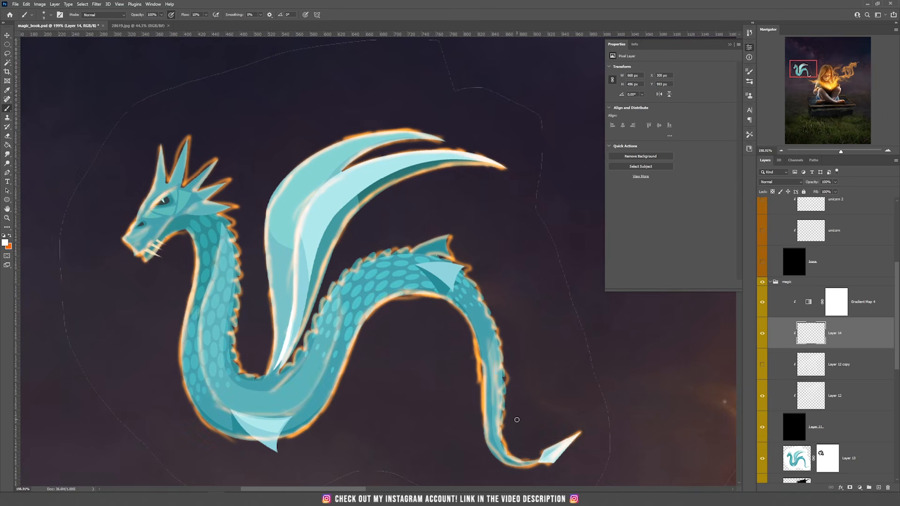
- Paint thin contour and inner fold strokes along the dragon's wing
drag(326, 231, 289, 354)
drag(414, 161, 389, 167)
drag(259, 253, 350, 135)
drag(349, 135, 435, 137)
drag(433, 140, 329, 178)
drag(300, 216, 467, 151)
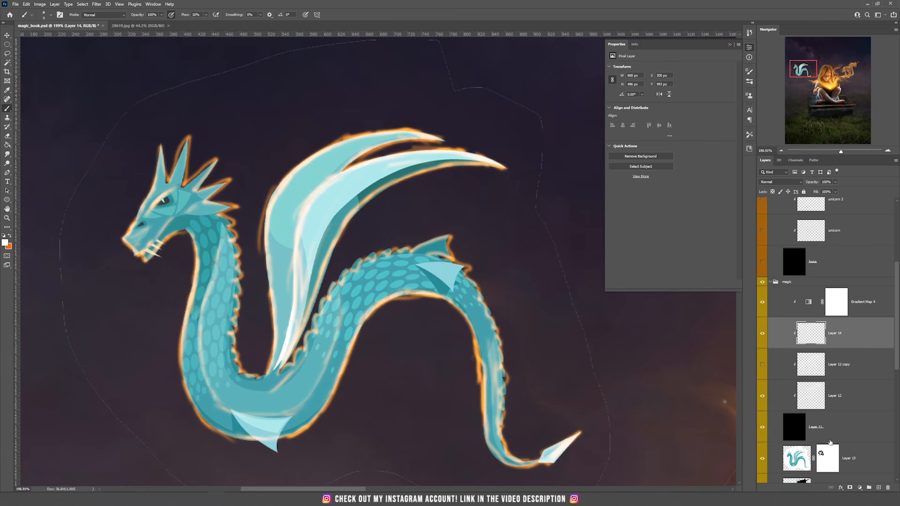
- Hide the teal dragon reference layer and paint a faint fill inside the traced dragon with the Brush at 16% opacity
click(763, 461)
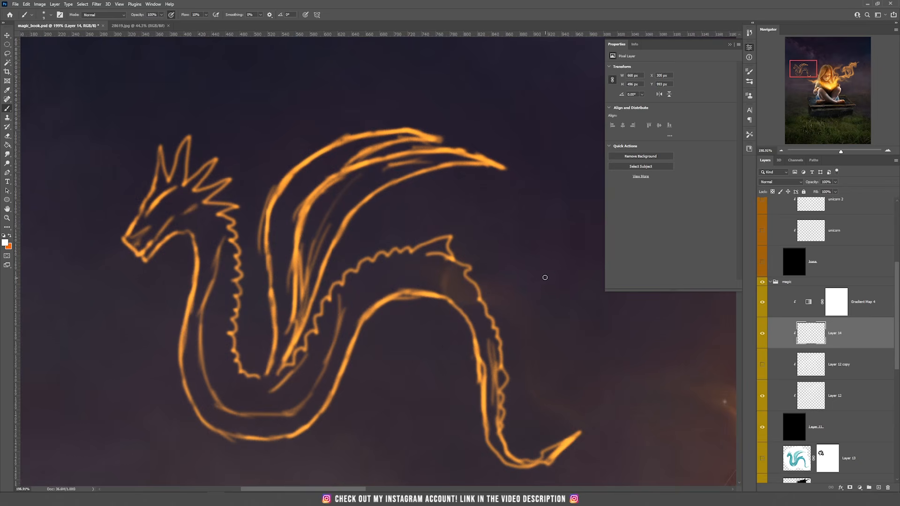
scroll(328, 262, down, 5)
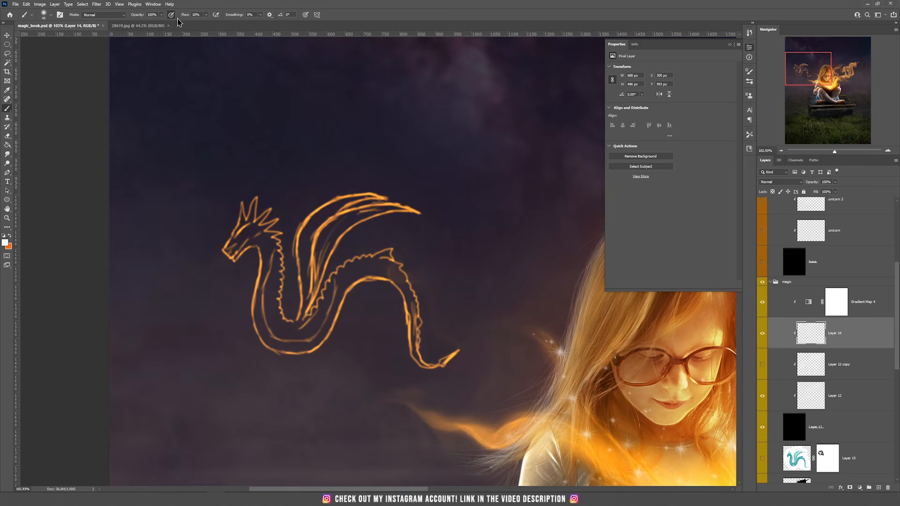
click(161, 14)
scroll(349, 332, up, 2)
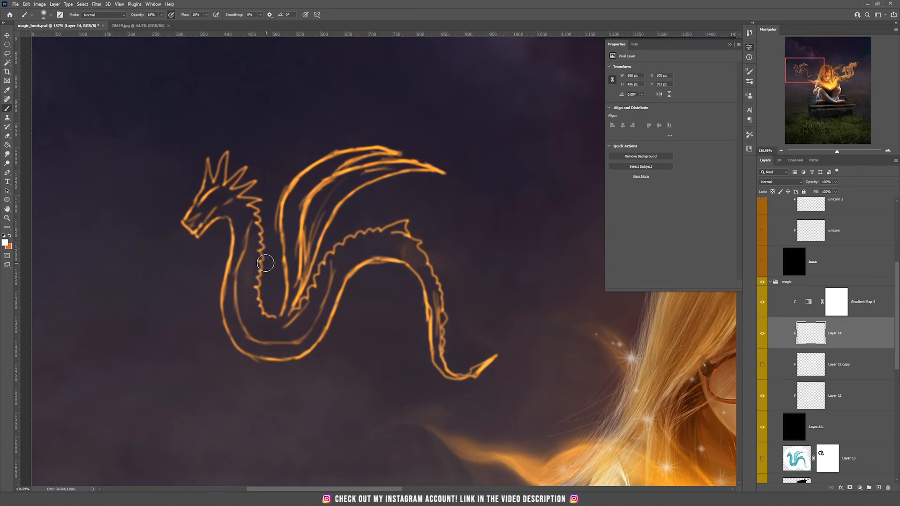
mouse_move(235, 280)
mouse_down()
mouse_move(314, 327)
mouse_move(439, 328)
mouse_move(235, 209)
mouse_move(323, 172)
mouse_move(266, 319)
mouse_move(364, 179)
mouse_move(330, 181)
mouse_up()
key(v)
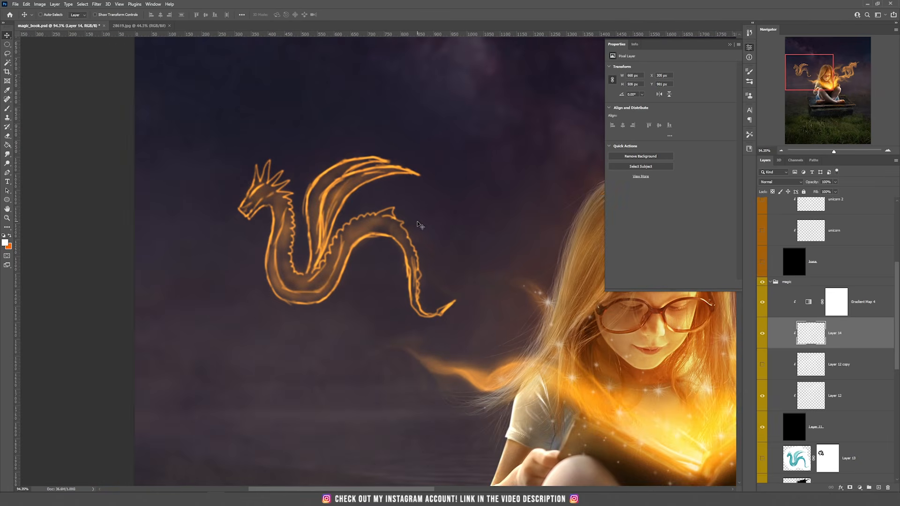
scroll(419, 226, down, 4)
scroll(419, 224, up, 6)
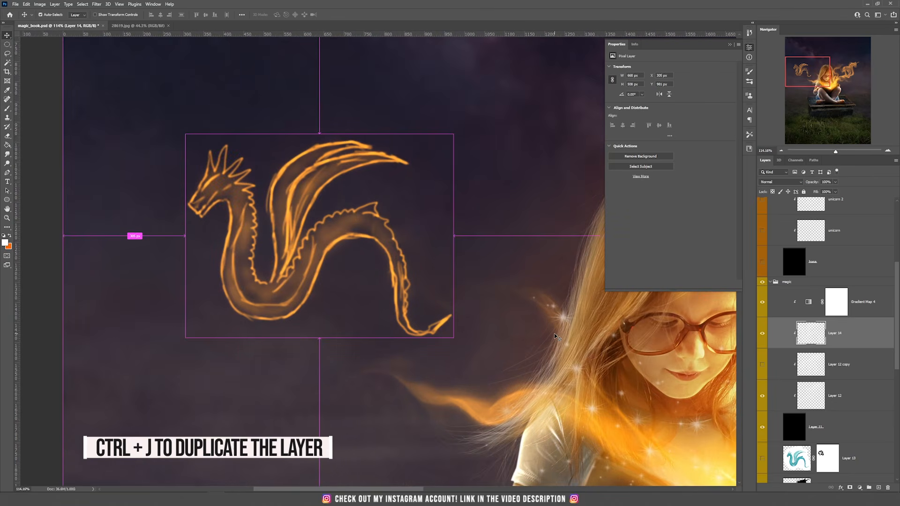
- Duplicate the traced dragon's layer as a clipped copy directly above it and hide that copy
key(ctrl+j)
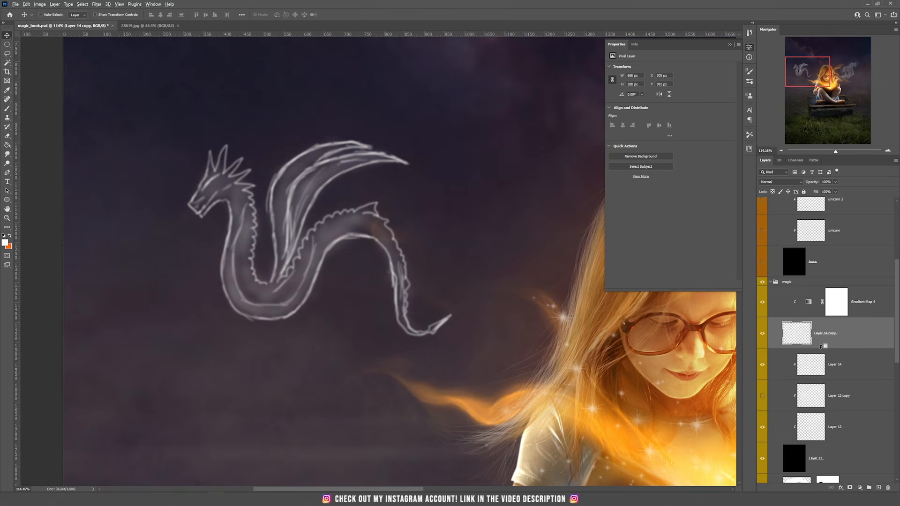
alt+click(820, 346)
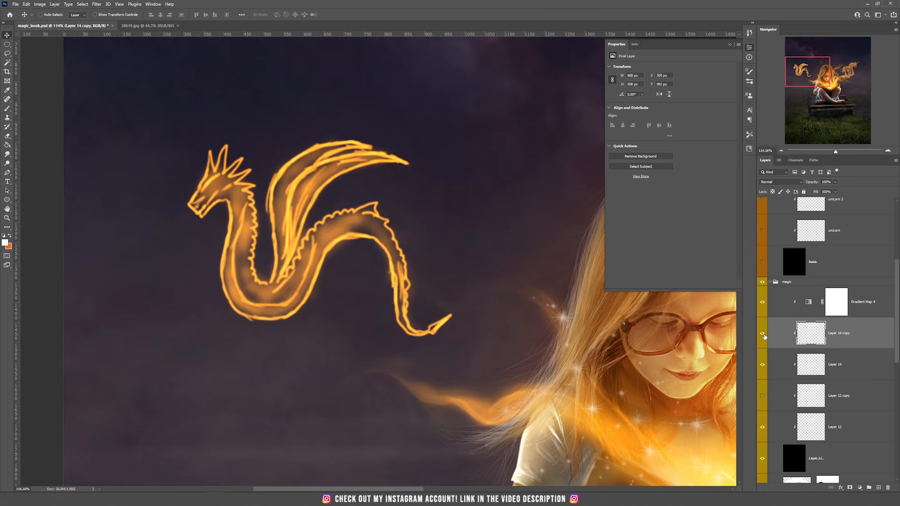
click(800, 465)
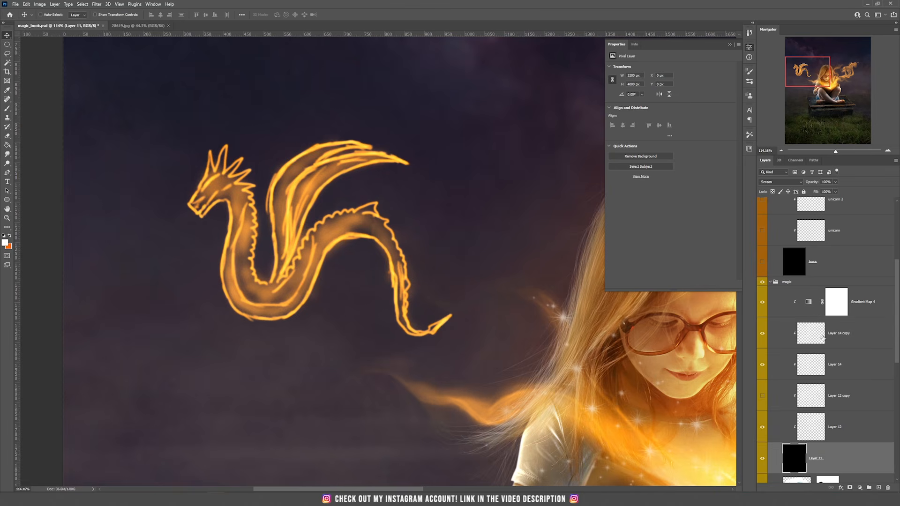
click(823, 339)
drag(408, 219, 425, 222)
key(ctrl+z)
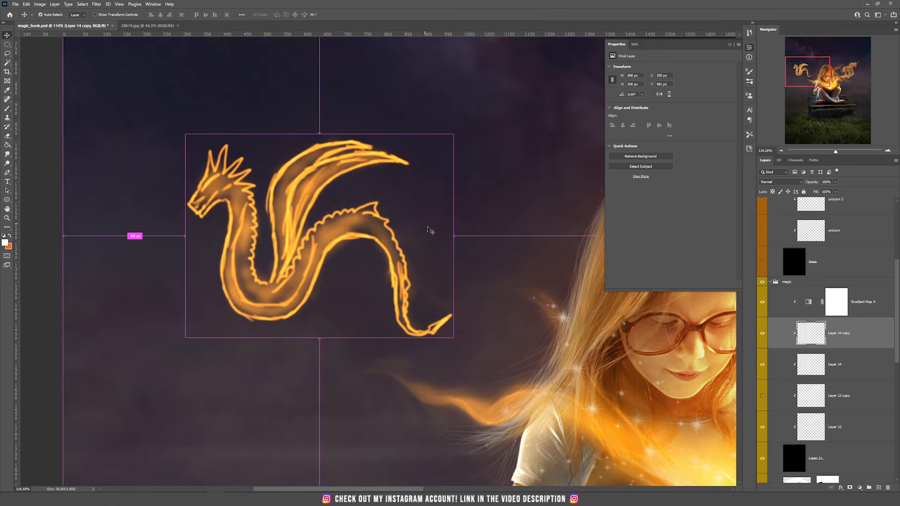
click(761, 334)
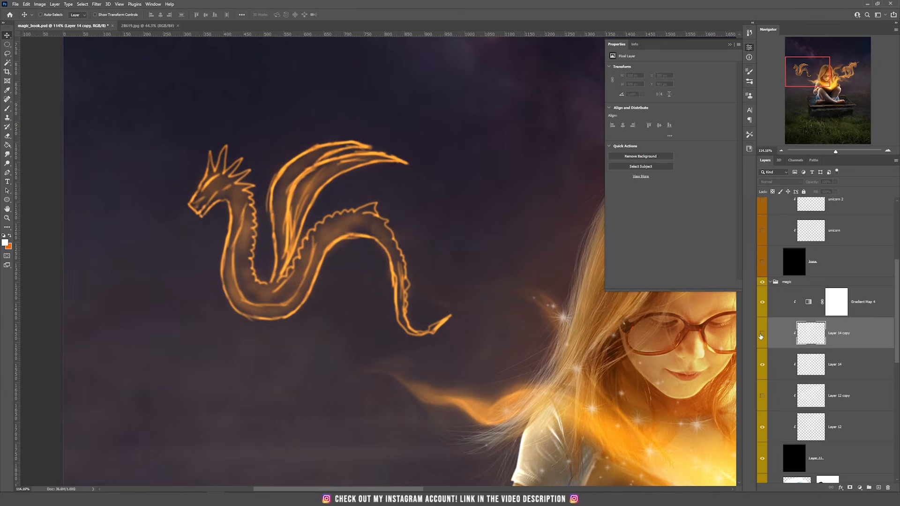
- Rename Layer 12, which holds the glowing unicorn drawing, as unicorn
drag(536, 281, 233, 234)
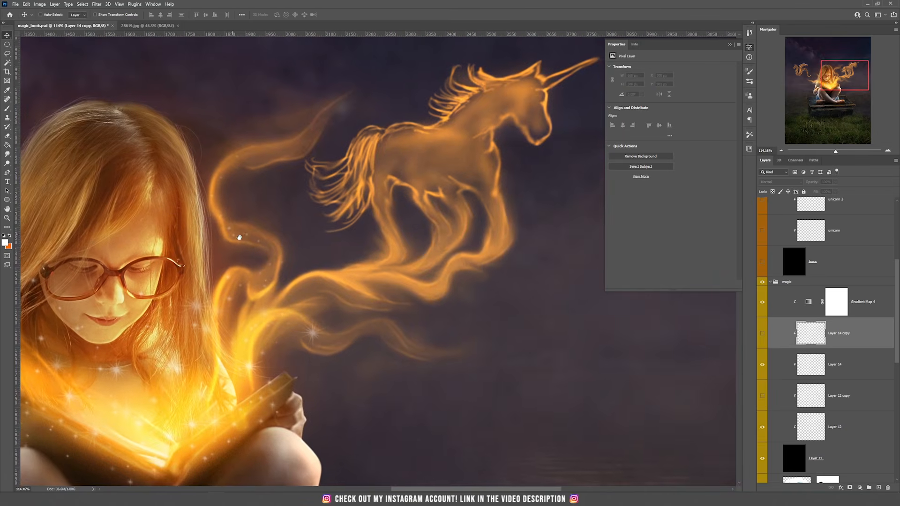
click(778, 425)
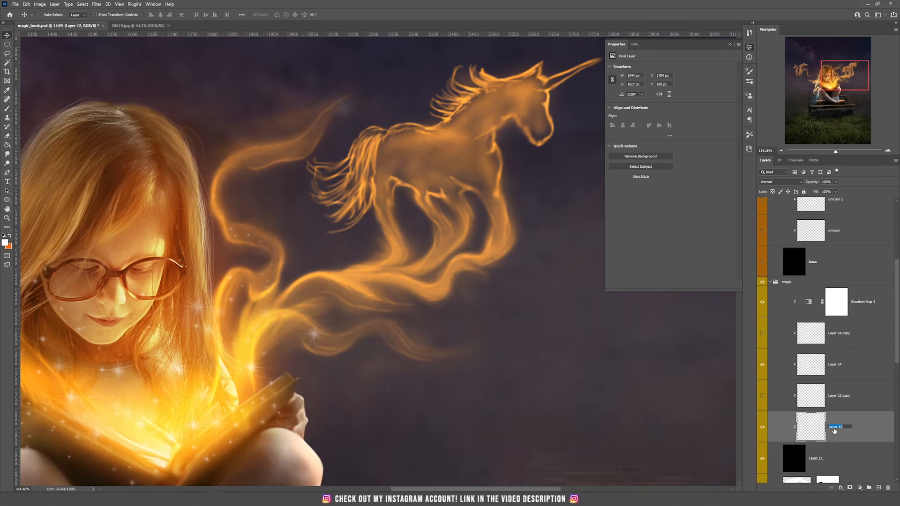
text(unicorn)
key(Return)
scroll(339, 332, down, 2)
drag(547, 286, 611, 293)
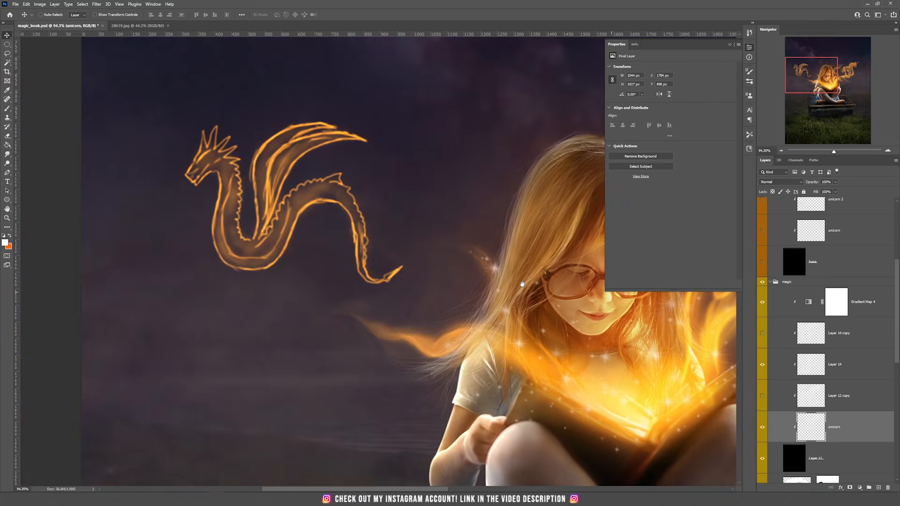
- Rename Layer 14, which holds the traced dragon drawing, as dragon
click(844, 369)
text(dragon)
key(Return)
- Smudge the dragon's tail and rear body into a curling smoke trail reaching towards the girl's hair
scroll(402, 191, down, 2)
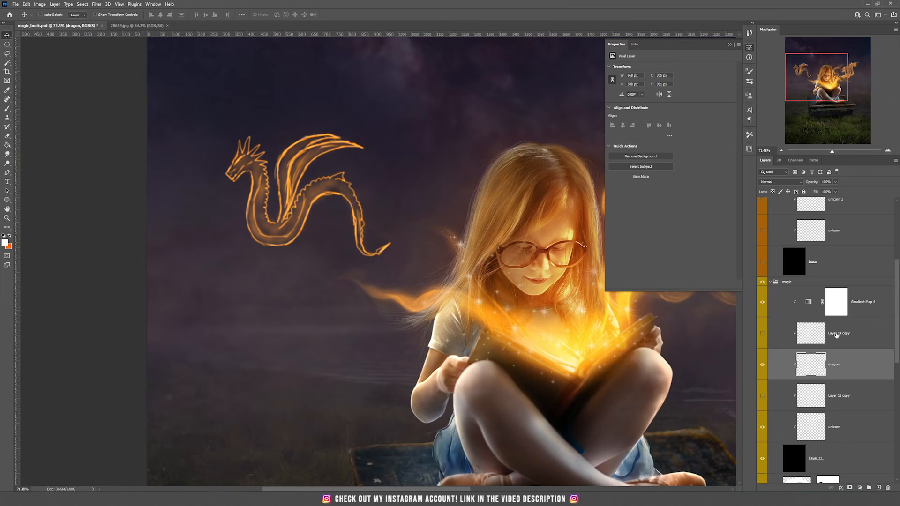
click(7, 154)
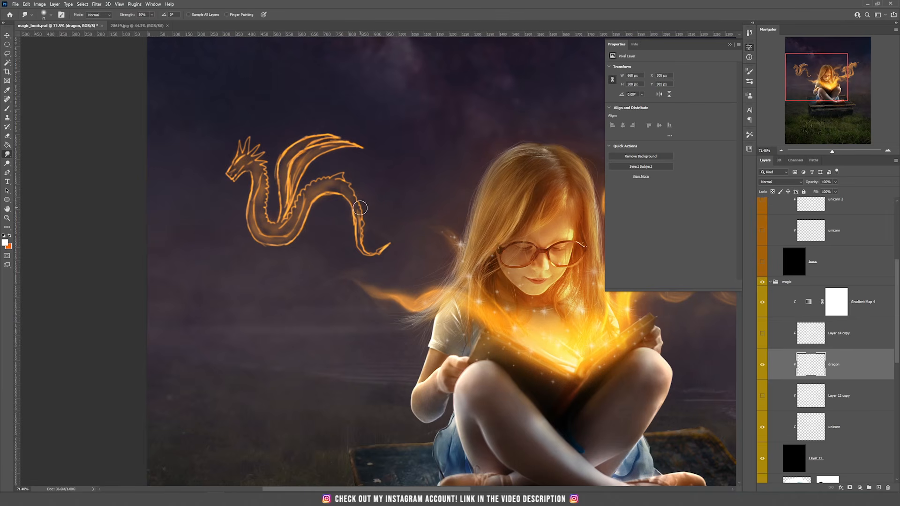
mouse_move(355, 217)
mouse_down()
mouse_move(371, 256)
mouse_move(412, 254)
mouse_up()
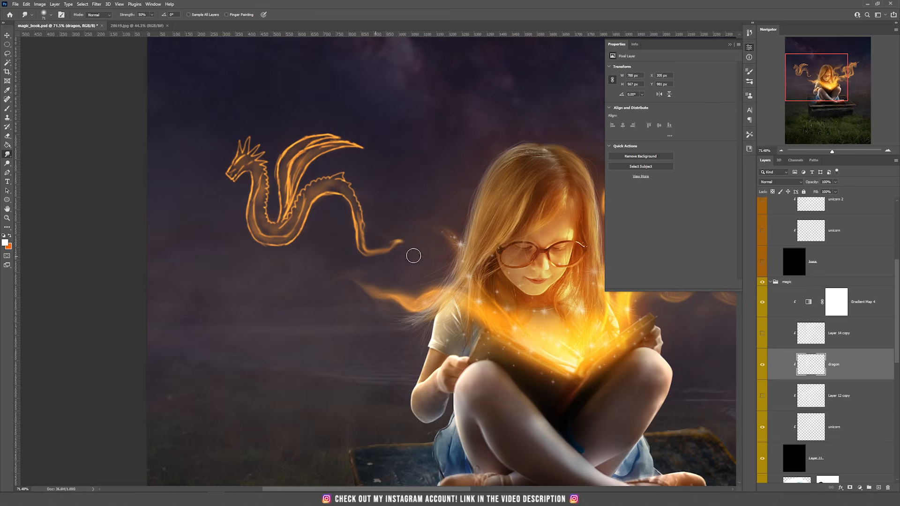
mouse_move(363, 238)
mouse_down()
mouse_move(355, 207)
mouse_move(363, 219)
mouse_move(358, 269)
mouse_up()
mouse_move(353, 220)
mouse_down()
mouse_move(376, 253)
mouse_move(367, 238)
mouse_move(391, 255)
mouse_move(413, 250)
mouse_move(386, 257)
mouse_move(429, 264)
mouse_move(438, 281)
mouse_move(424, 257)
mouse_move(453, 302)
mouse_up()
mouse_move(344, 181)
mouse_down()
mouse_move(359, 214)
mouse_move(346, 199)
mouse_up()
mouse_move(310, 202)
mouse_down()
mouse_move(369, 205)
mouse_move(372, 260)
mouse_up()
drag(360, 229, 368, 267)
drag(429, 269, 423, 279)
- Paint soft Brush strokes along the dragon's smoke trail to brighten it down to the girl's shoulder
key(b)
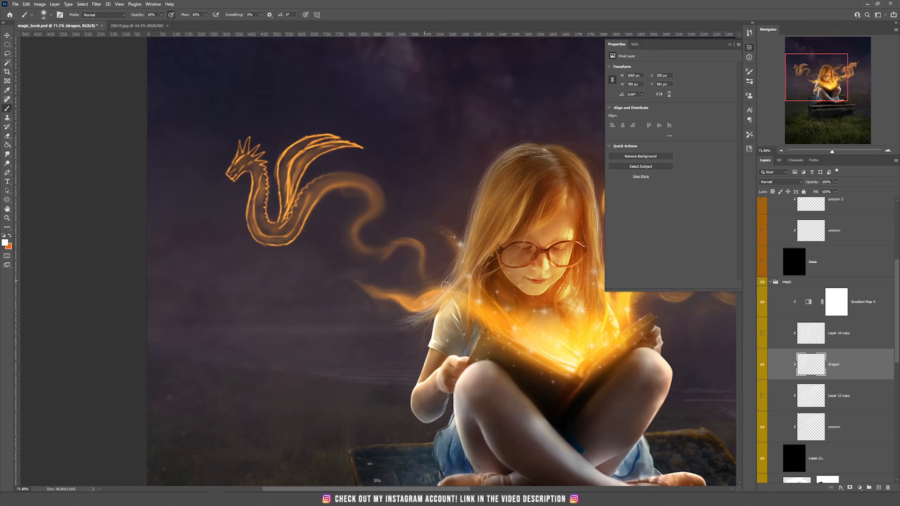
drag(353, 181, 441, 285)
mouse_move(340, 180)
mouse_down()
mouse_move(393, 248)
mouse_move(450, 281)
mouse_up()
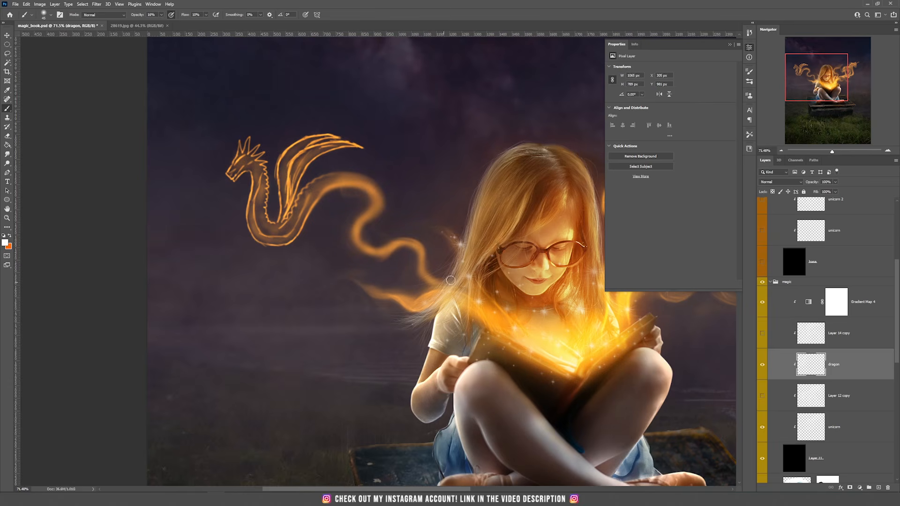
- Smudge the bends of the dragon's tail trail with a larger brush into irregular, wispy smoke
key(r)
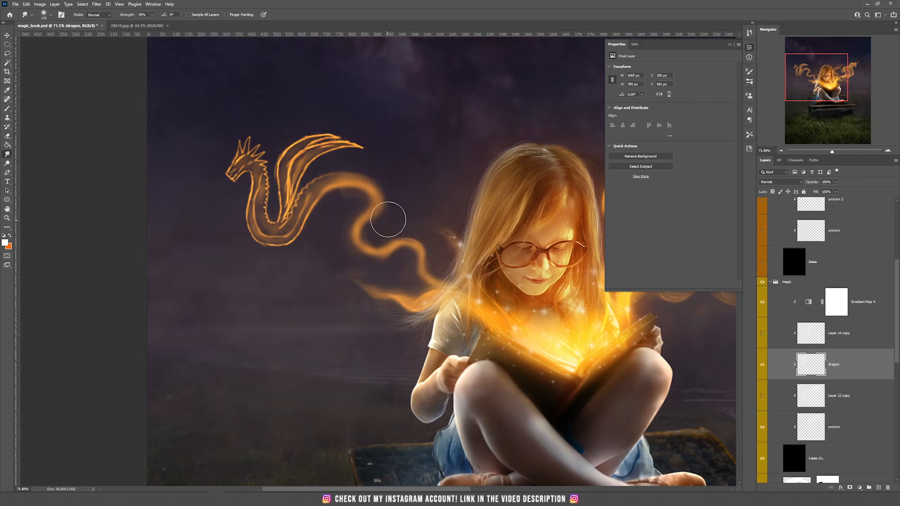
mouse_move(397, 225)
mouse_down()
mouse_move(356, 253)
mouse_move(351, 243)
mouse_move(388, 198)
mouse_up()
drag(364, 251, 412, 257)
drag(371, 235, 351, 245)
mouse_move(348, 195)
mouse_down()
mouse_move(389, 211)
mouse_move(353, 240)
mouse_up()
drag(378, 248, 435, 281)
mouse_move(369, 219)
mouse_down()
mouse_move(353, 261)
mouse_move(396, 241)
mouse_up()
mouse_move(391, 201)
mouse_down()
mouse_move(376, 194)
mouse_move(361, 216)
mouse_up()
drag(324, 182, 362, 191)
drag(349, 244, 360, 257)
- Paint thin glowing strokes along the edges of the smoke trail with a small brush at 100% opacity and 2% flow
key(b)
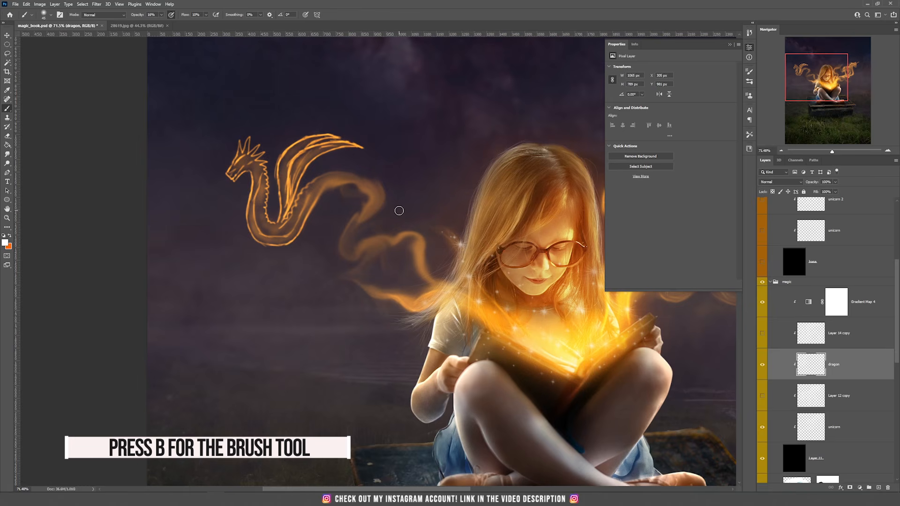
drag(397, 212, 387, 209)
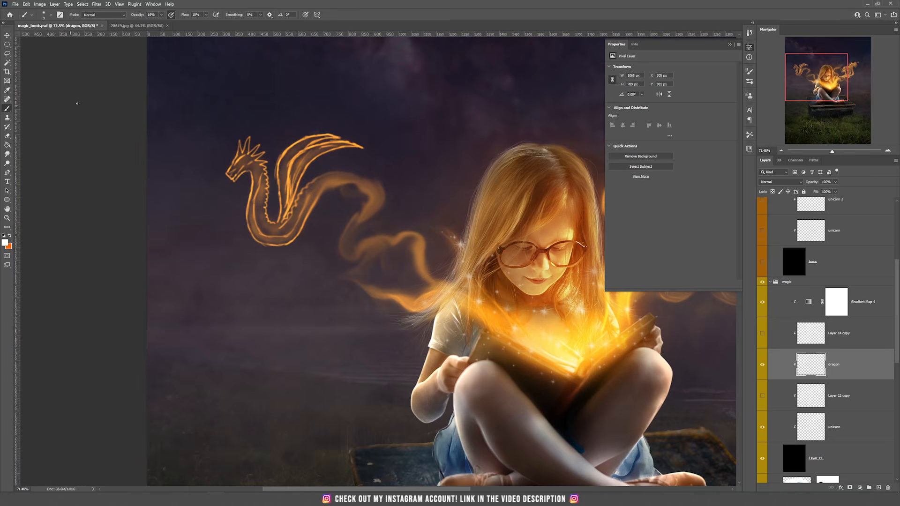
key(0)
scroll(370, 226, up, 5)
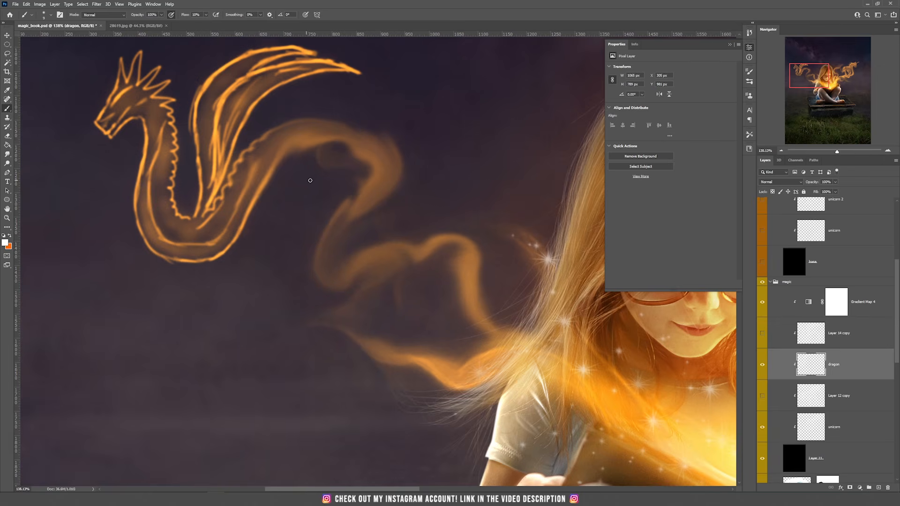
click(206, 15)
drag(204, 24, 201, 24)
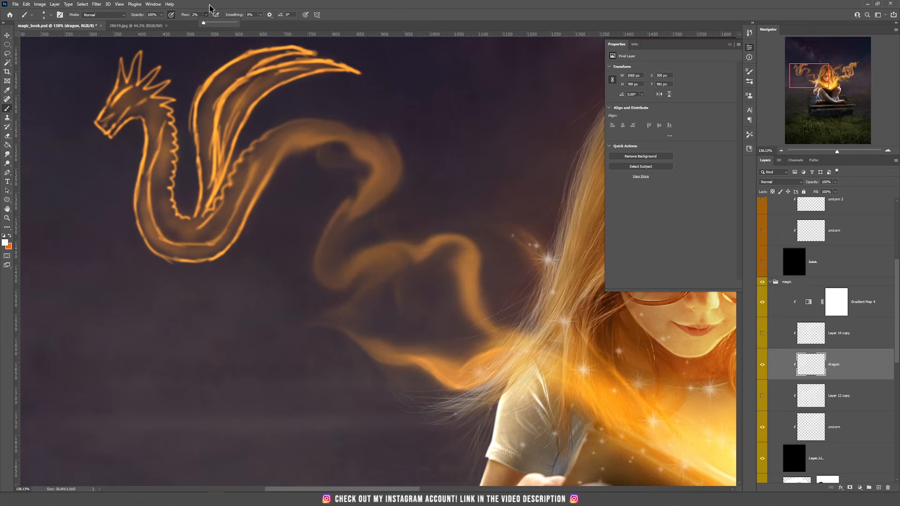
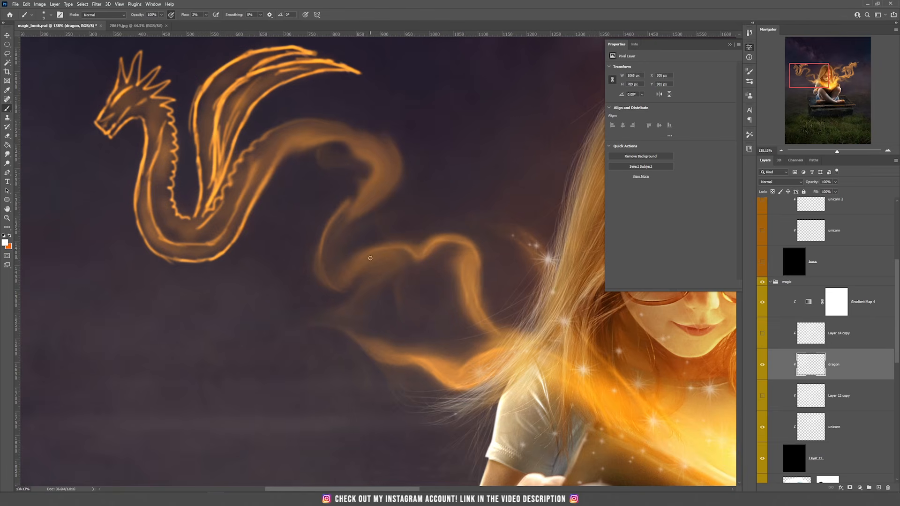
drag(402, 172, 355, 212)
drag(343, 142, 373, 176)
drag(338, 211, 345, 291)
drag(371, 253, 413, 253)
drag(325, 234, 320, 275)
drag(431, 244, 450, 241)
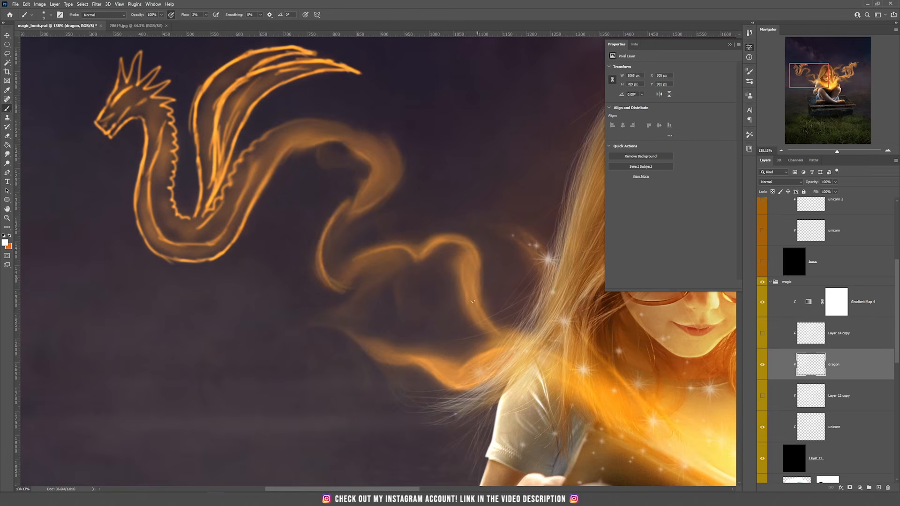
- Paint broader, soft glow strokes over the smoke trail's curves and the dragon's lower back with a larger brush
scroll(374, 187, down, 3)
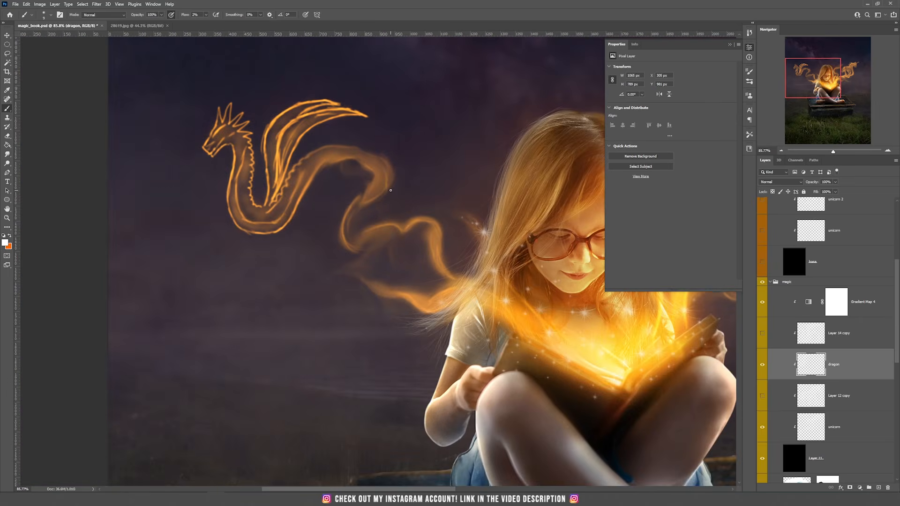
scroll(390, 190, up, 2)
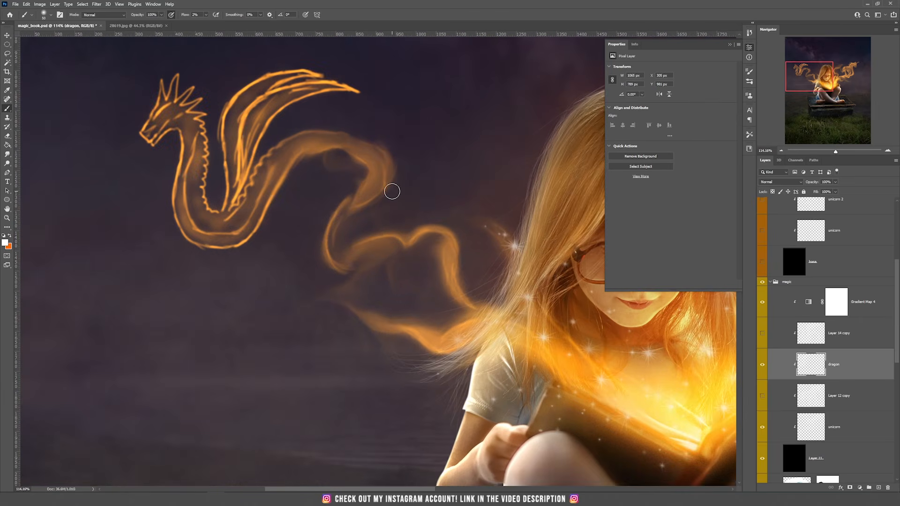
drag(339, 220, 339, 254)
mouse_move(393, 245)
mouse_down()
mouse_move(412, 238)
mouse_move(444, 252)
mouse_move(470, 304)
mouse_up()
mouse_move(381, 229)
mouse_down()
mouse_move(353, 261)
mouse_move(344, 209)
mouse_move(372, 178)
mouse_move(343, 148)
mouse_move(298, 151)
mouse_move(248, 195)
mouse_move(267, 185)
mouse_up()
drag(376, 177, 339, 261)
drag(440, 237, 471, 301)
mouse_move(380, 189)
mouse_down()
mouse_move(348, 148)
mouse_move(308, 147)
mouse_up()
- Smudge the smoke trail's lower end, inner bend and top curve to make its shape more wavy
key(r)
mouse_move(415, 250)
mouse_down()
mouse_move(405, 241)
mouse_move(454, 264)
mouse_move(435, 278)
mouse_move(468, 304)
mouse_move(444, 293)
mouse_move(478, 295)
mouse_move(466, 302)
mouse_move(485, 307)
mouse_up()
mouse_move(328, 254)
mouse_down()
mouse_move(340, 227)
mouse_move(319, 235)
mouse_move(336, 230)
mouse_move(330, 251)
mouse_move(339, 272)
mouse_move(360, 260)
mouse_move(330, 221)
mouse_move(311, 234)
mouse_move(345, 234)
mouse_move(340, 253)
mouse_up()
mouse_move(348, 183)
mouse_down()
mouse_move(388, 175)
mouse_move(347, 121)
mouse_up()
mouse_move(296, 129)
mouse_down()
mouse_move(380, 126)
mouse_move(389, 141)
mouse_up()
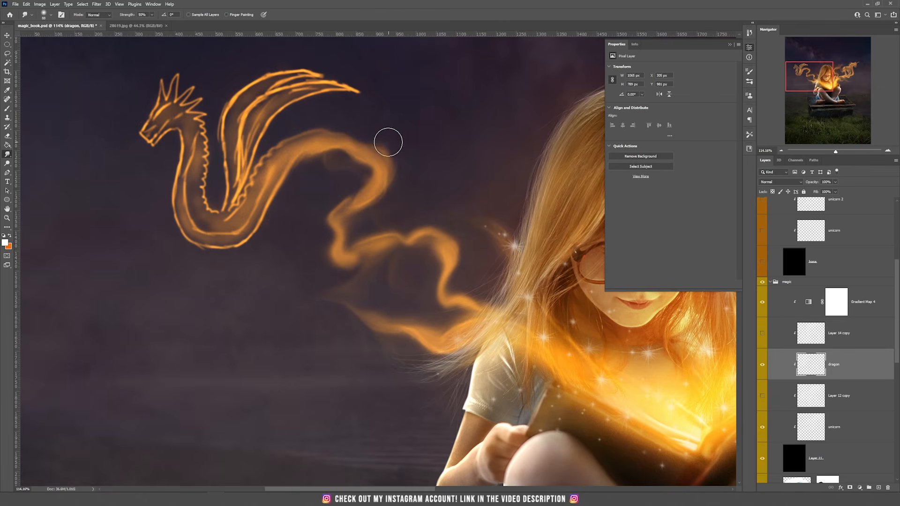
- Soften the upper bend of the smoke trail with a large Eraser and refine its edges with a small brush
key(e)
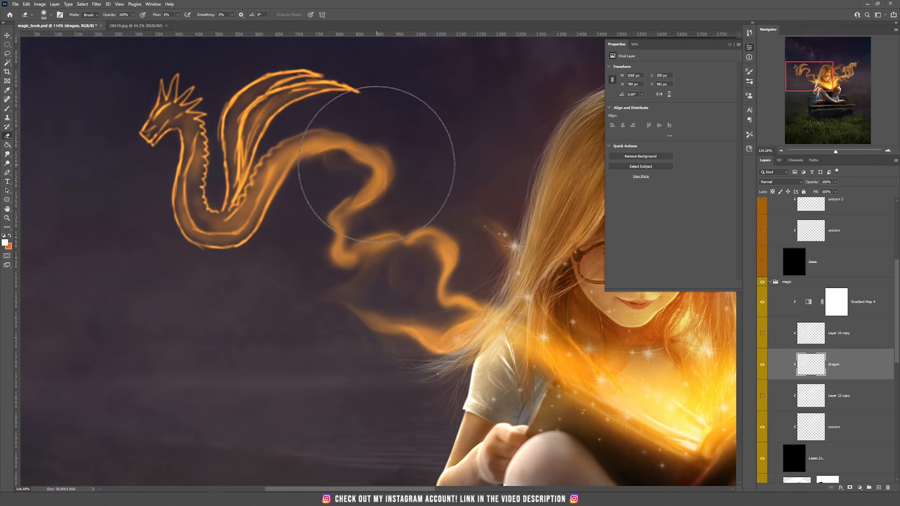
mouse_move(399, 165)
mouse_down()
mouse_move(327, 185)
mouse_move(324, 159)
mouse_move(338, 151)
mouse_move(339, 125)
mouse_move(325, 128)
mouse_move(381, 129)
mouse_move(390, 139)
mouse_move(316, 160)
mouse_move(330, 156)
mouse_move(321, 147)
mouse_move(299, 165)
mouse_move(296, 139)
mouse_move(343, 126)
mouse_move(390, 156)
mouse_move(364, 165)
mouse_move(399, 165)
mouse_move(387, 170)
mouse_move(380, 146)
mouse_up()
key(r)
key(r)
key(b)
alt+drag(410, 185, 401, 185)
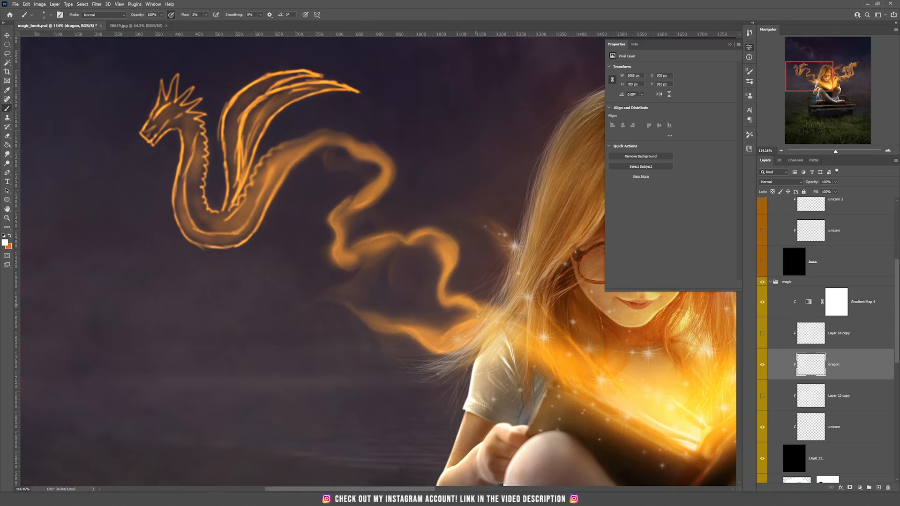
- Paint black at 2% flow with a large soft brush on Gradient Map 4's mask over the unicorn and the dragon
alt+scroll(465, 277, down, 8)
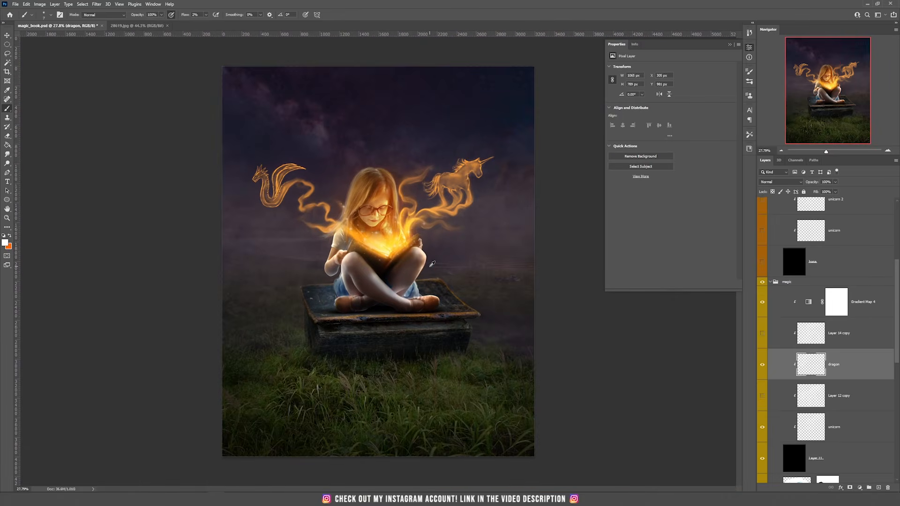
key(v)
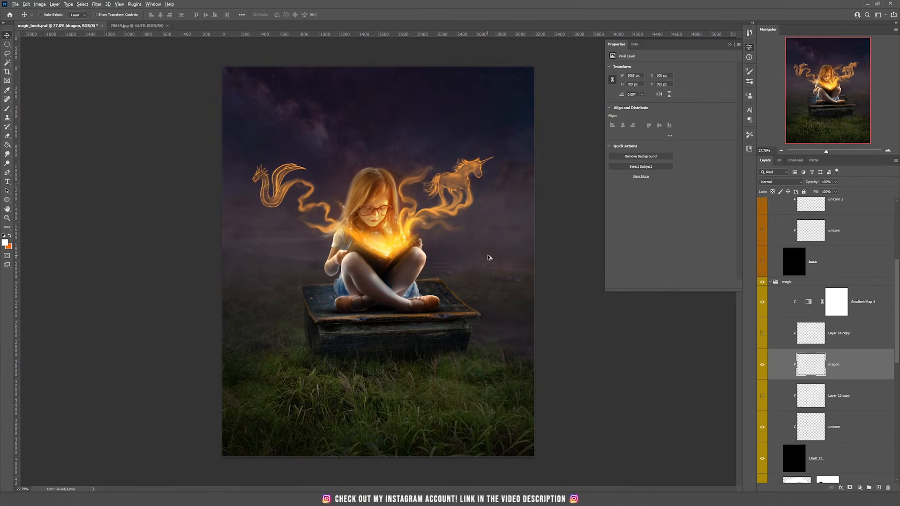
alt+scroll(488, 258, up, 2)
mouse_move(488, 227)
mouse_down()
mouse_move(478, 241)
mouse_move(493, 258)
mouse_up()
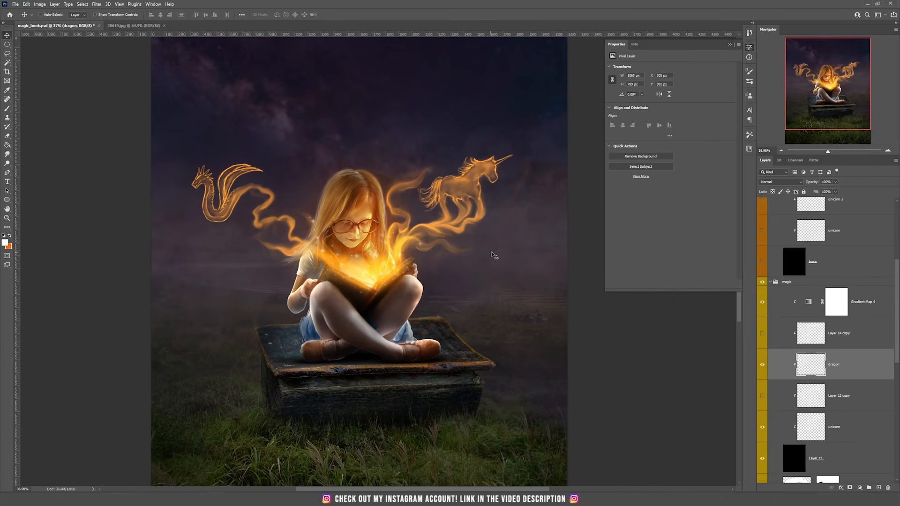
key(b)
key(alt+bracketright)
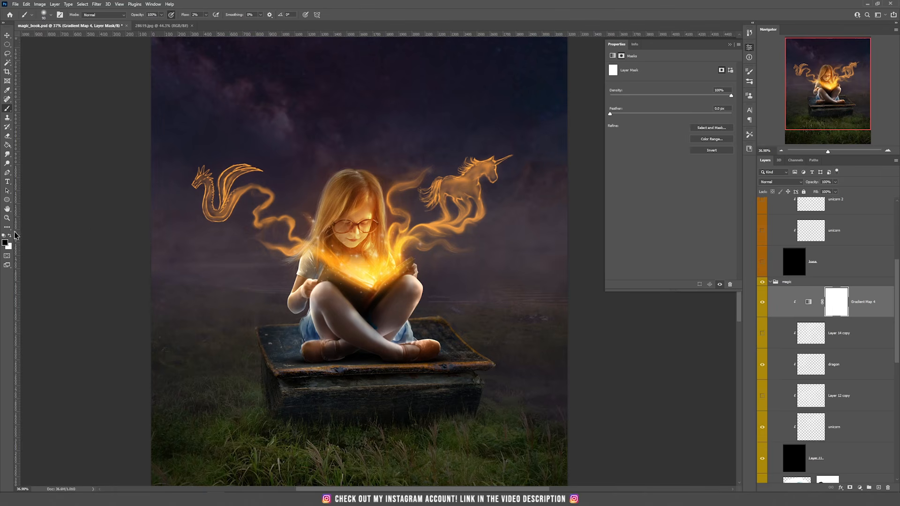
key(bracketright)
key(bracketright)
key(bracketright)
key(bracketright)
key(bracketright)
key(bracketright)
key(bracketright)
key(bracketright)
key(bracketright)
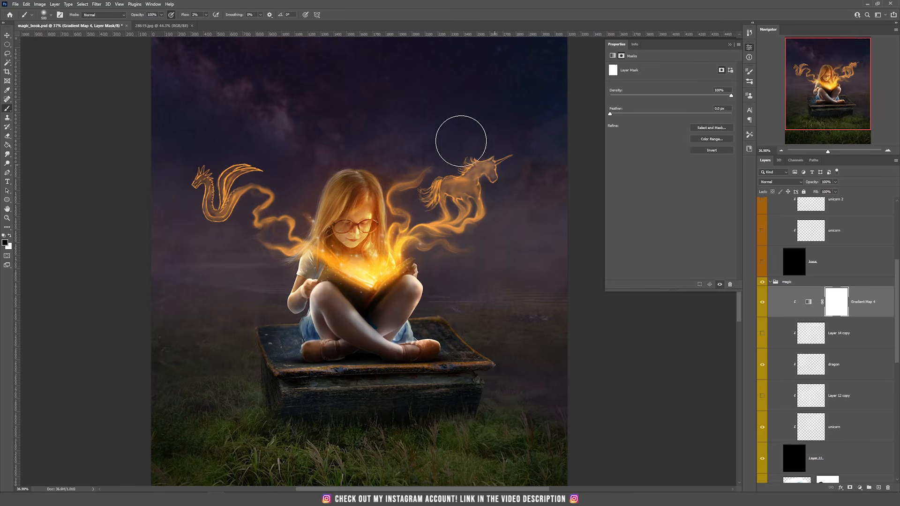
mouse_move(502, 161)
mouse_down()
mouse_move(468, 144)
mouse_move(501, 139)
mouse_up()
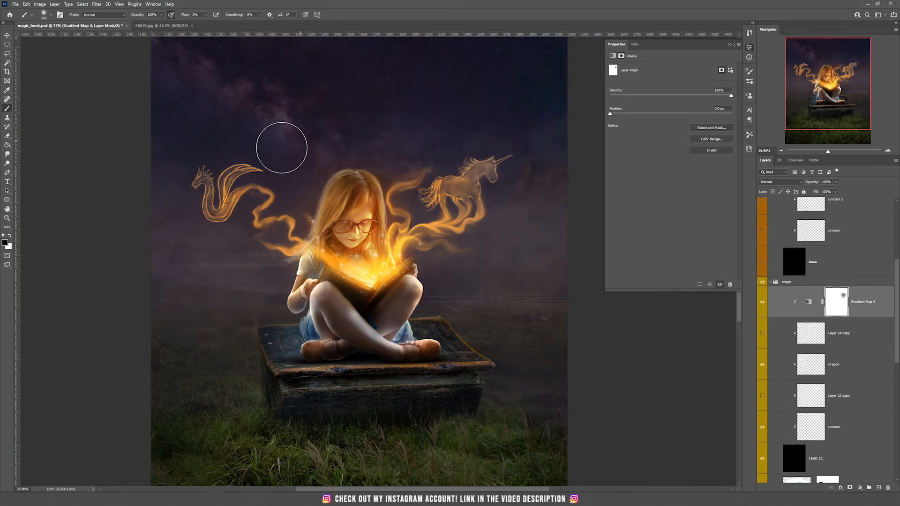
drag(195, 218, 195, 195)
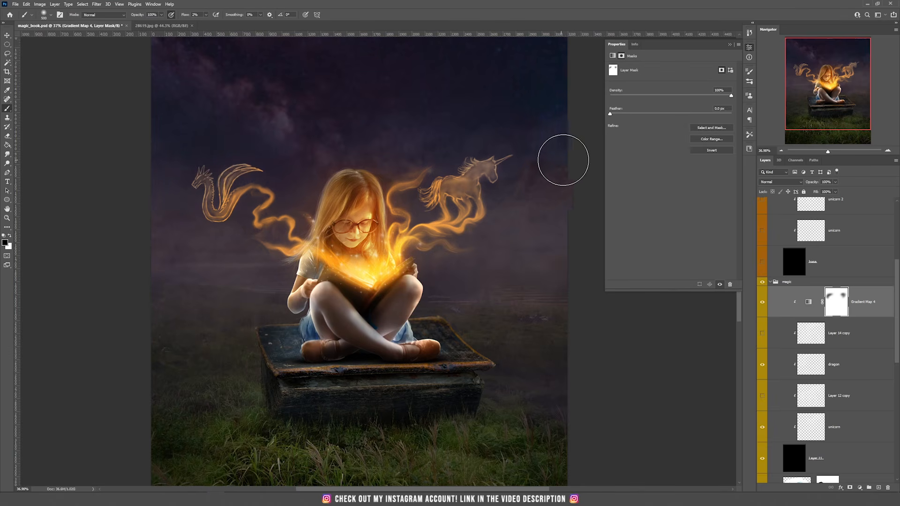
- Add a layer mask to Layer 11 and paint black over the unicorn and dragon areas to fade them
click(831, 460)
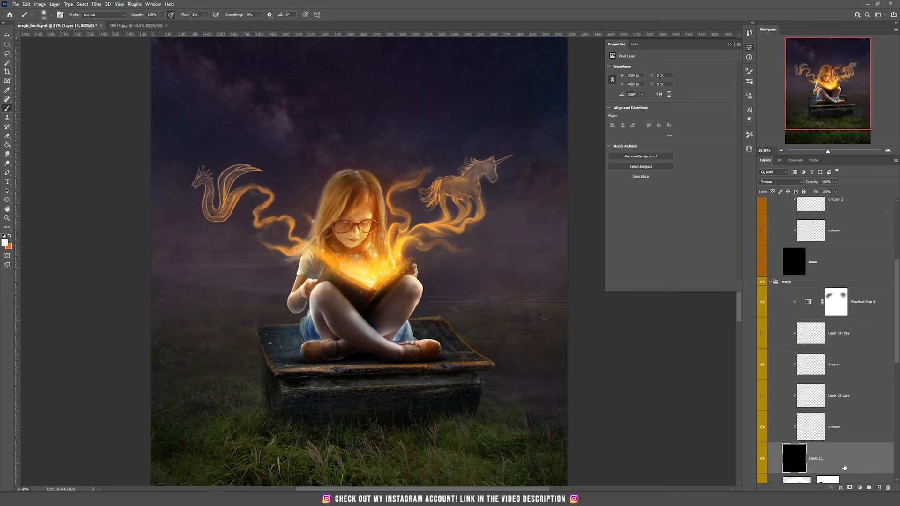
scroll(833, 461, down, 1)
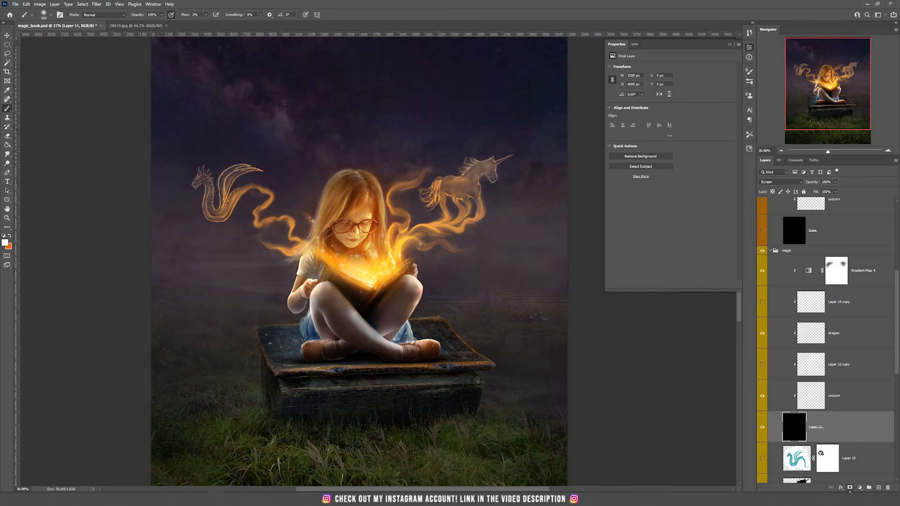
click(850, 488)
key(bracketright)
key(bracketright)
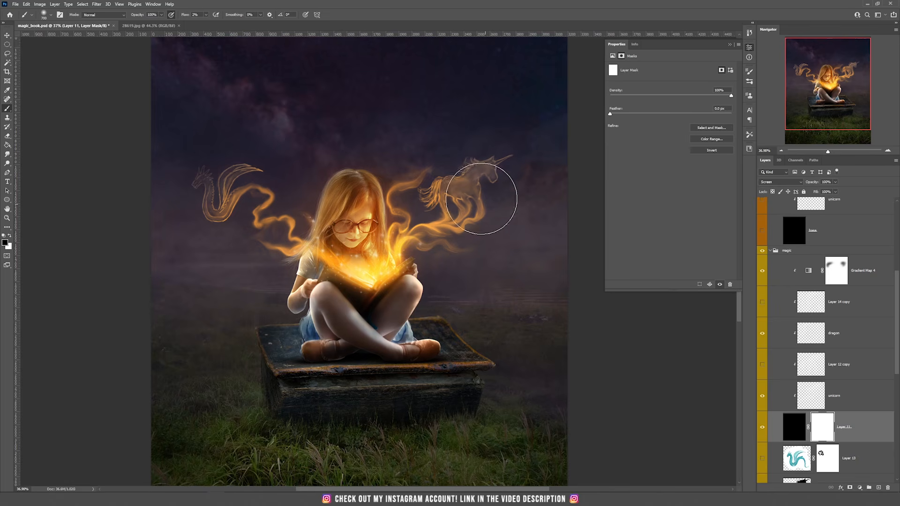
drag(430, 159, 482, 131)
scroll(252, 194, down, 2)
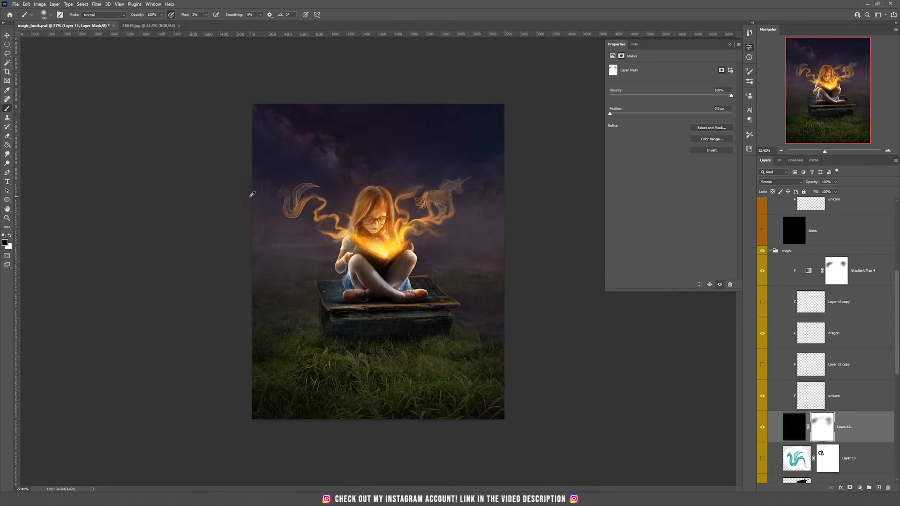
- Disable Layer 11's layer mask and compare the creatures in the whole image
key(v)
scroll(411, 228, up, 1)
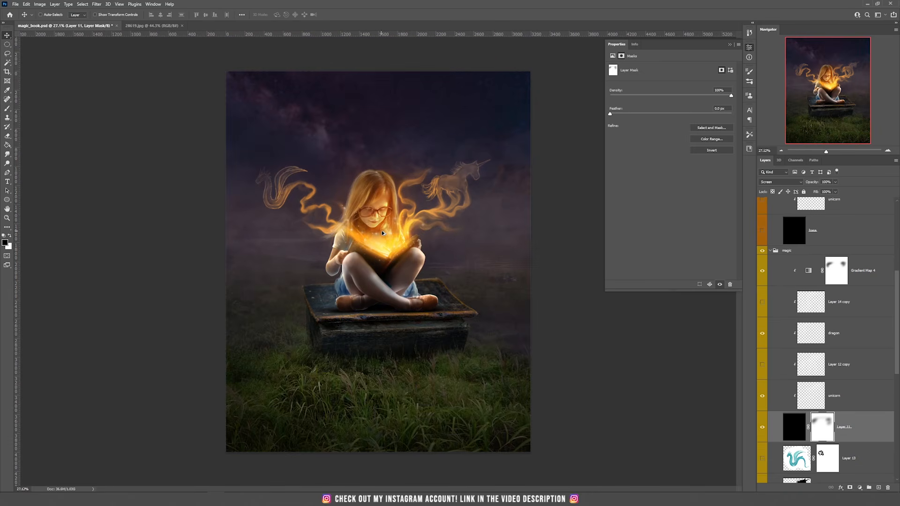
scroll(382, 233, up, 2)
shift+click(819, 433)
scroll(403, 172, down, 2)
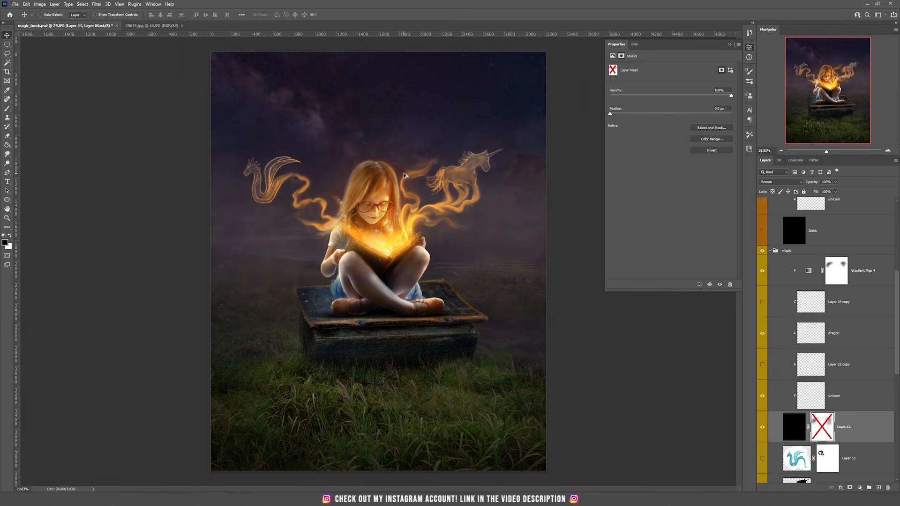
scroll(404, 172, up, 2)
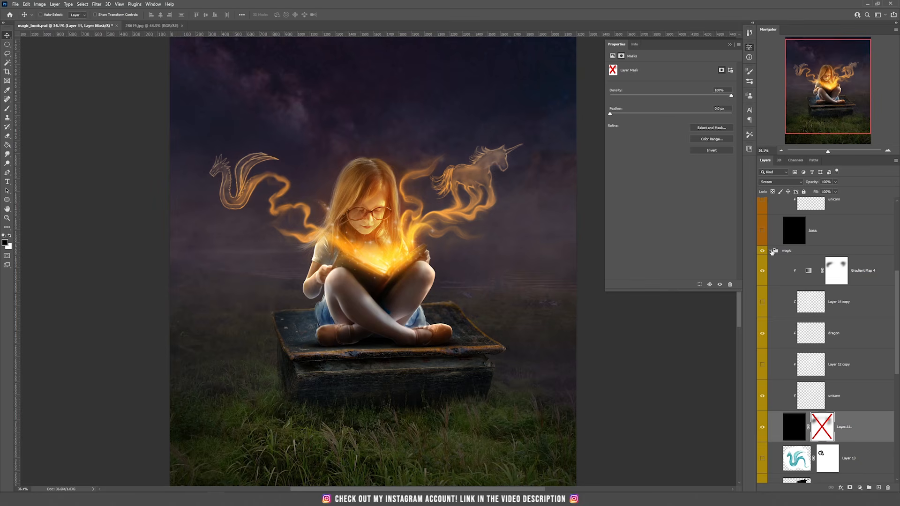
- Group the layers from Gradient Map 4 down to the black unicorn reference in the magic group, and hide that group
click(771, 251)
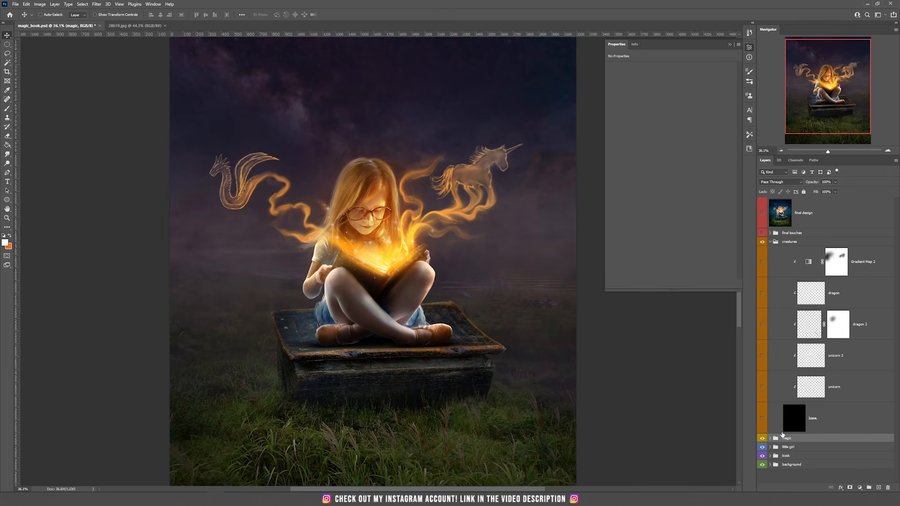
scroll(769, 439, down, 4)
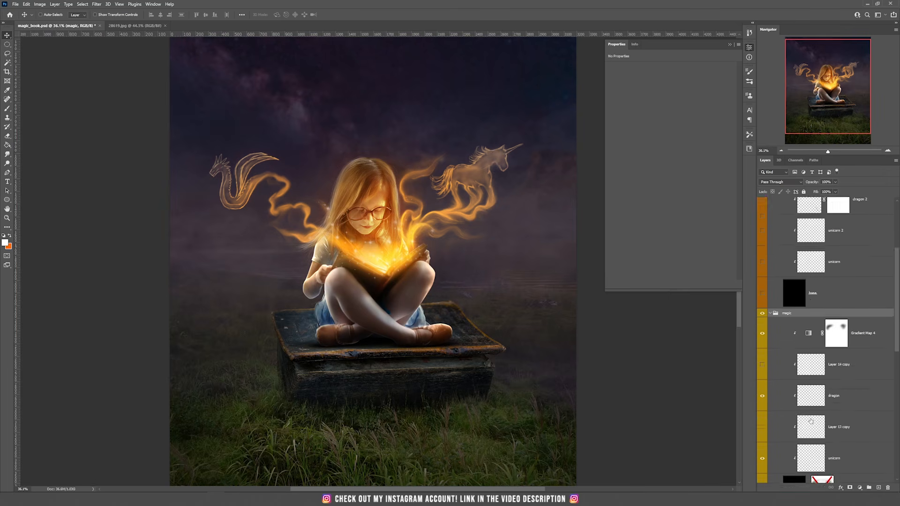
click(868, 274)
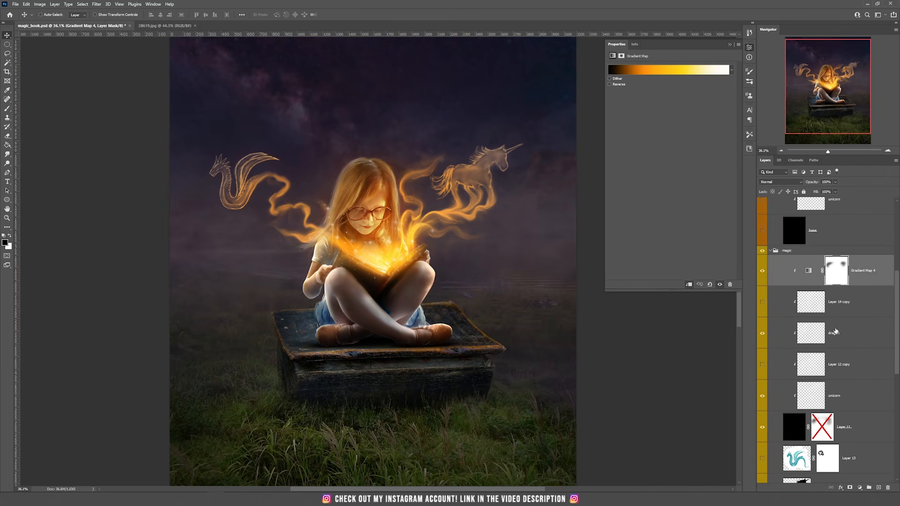
scroll(862, 328, down, 1)
shift+click(848, 432)
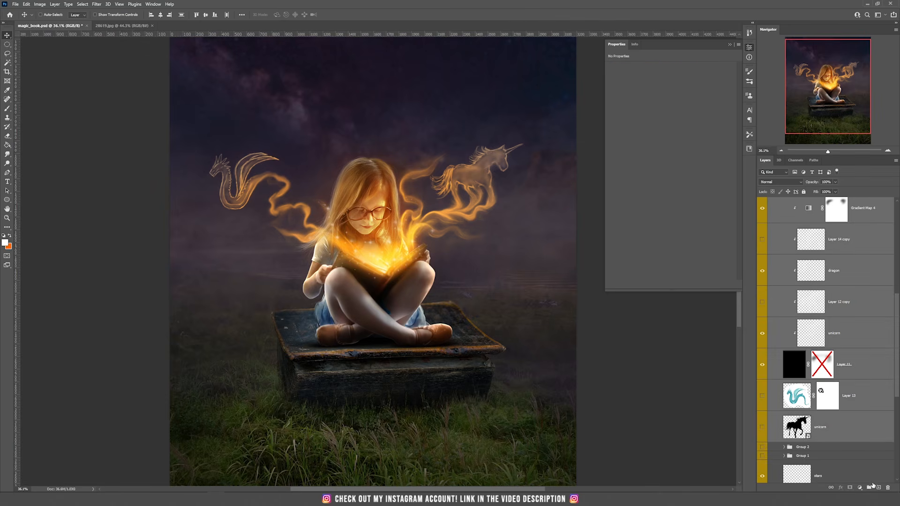
key(ctrl+g)
click(763, 216)
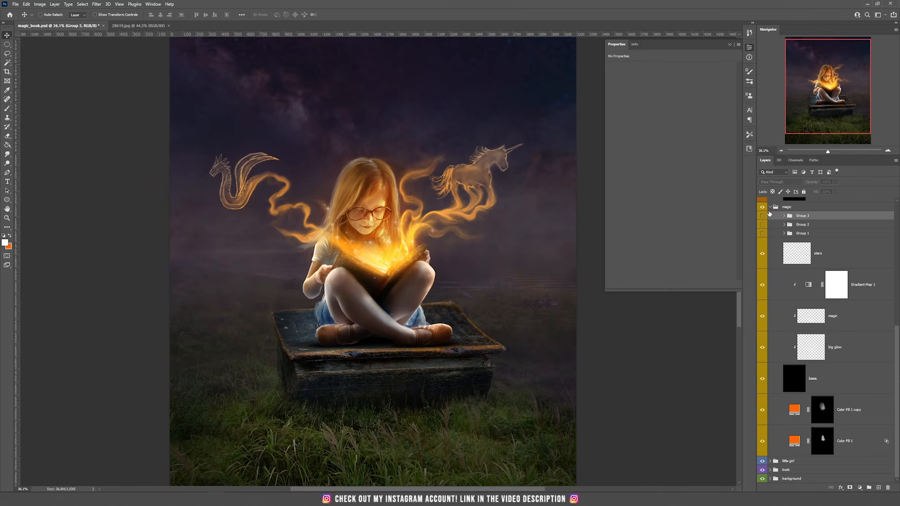
- Show the base, unicorn, unicorn 2, dragon 2, dragon and Gradient Map 2 layers in the creatures group
scroll(778, 301, up, 4)
scroll(779, 302, up, 1)
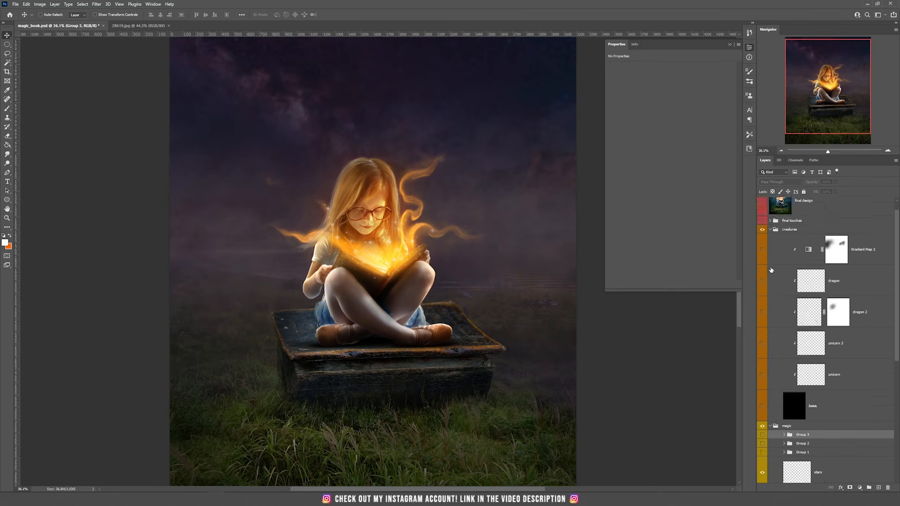
click(762, 418)
click(762, 389)
click(762, 359)
click(760, 329)
click(762, 323)
click(764, 294)
click(769, 291)
click(764, 325)
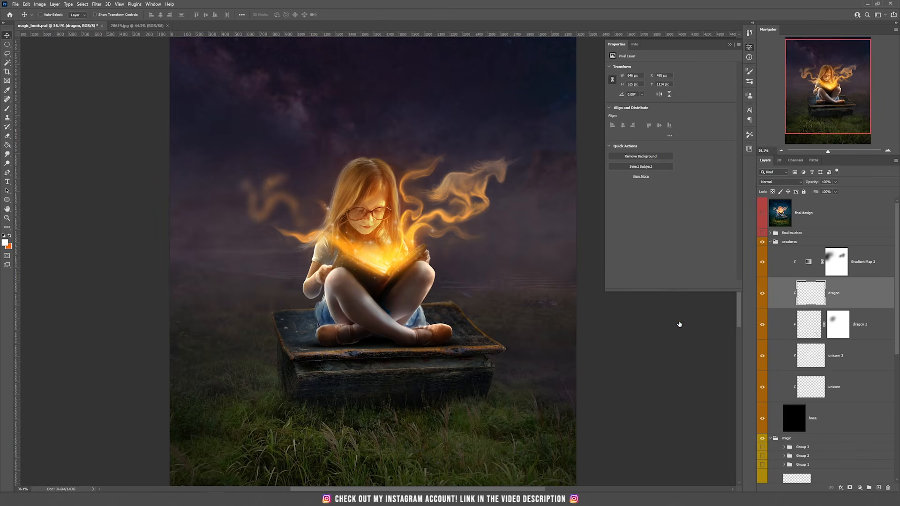
scroll(332, 208, down, 1)
scroll(333, 208, up, 3)
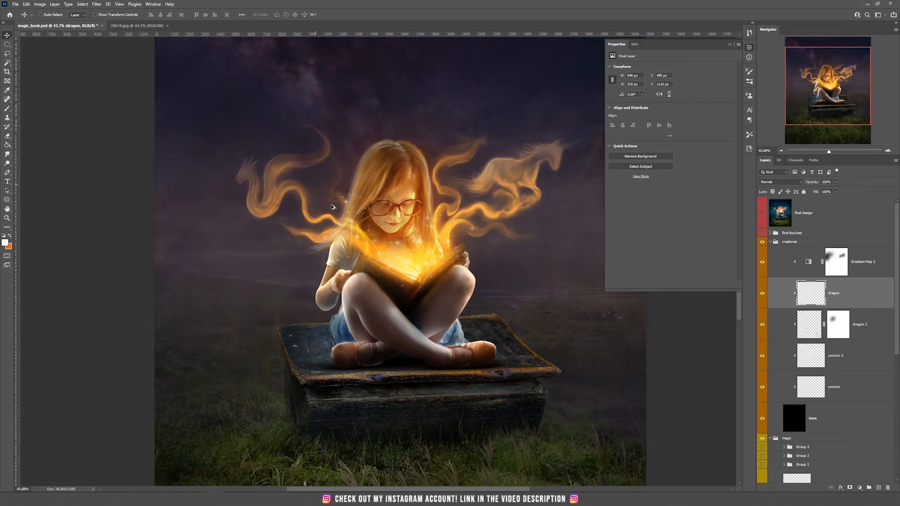
scroll(351, 206, down, 2)
scroll(350, 206, down, 1)
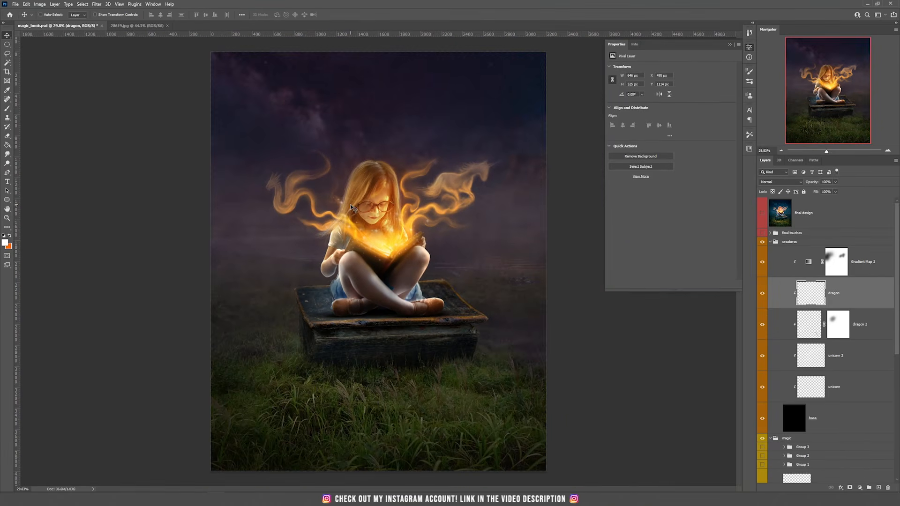